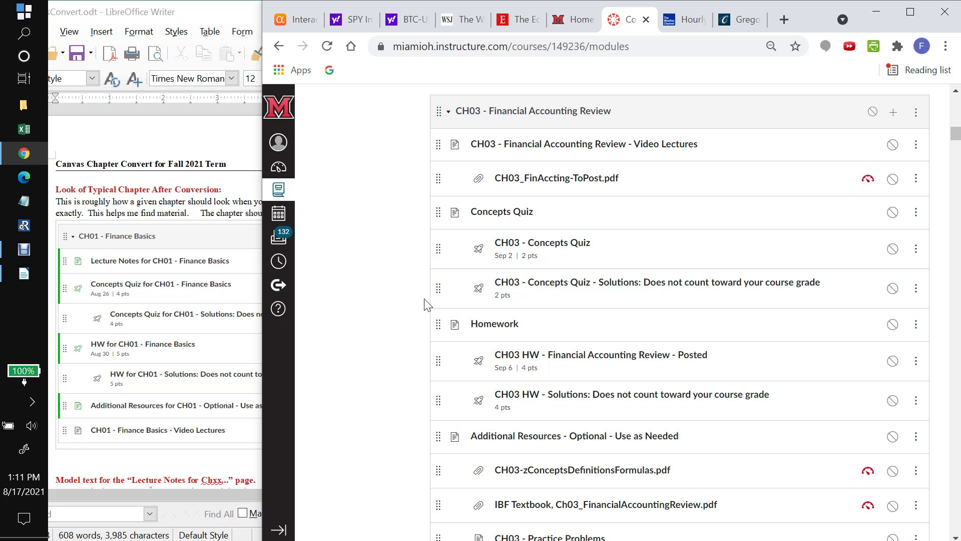
Step: Bring the Writer conversion guide forward and scroll through its model CH01 module layout
{"action": "scroll", "coordinate": [426, 304], "scroll_direction": "down", "scroll_amount": 1}
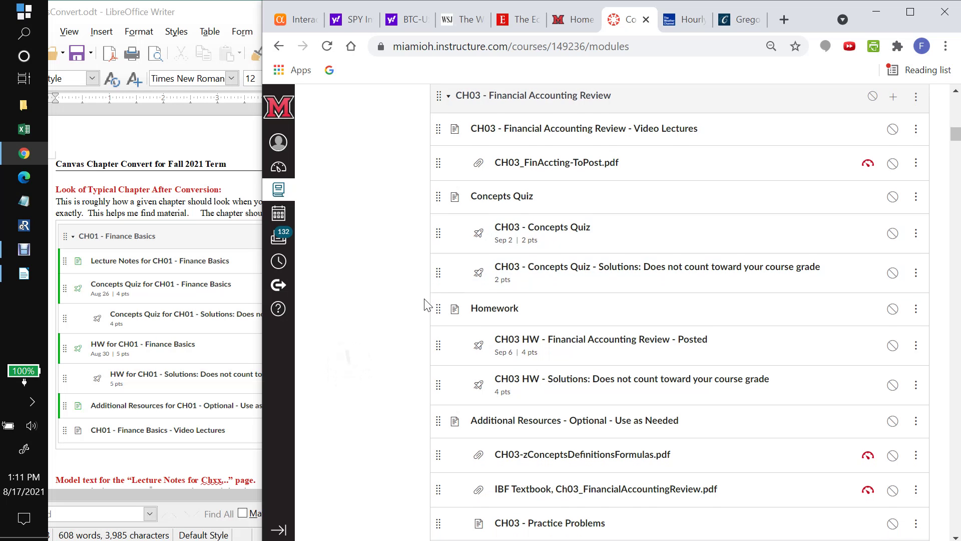
{"action": "scroll", "coordinate": [426, 304], "scroll_direction": "down", "scroll_amount": 2}
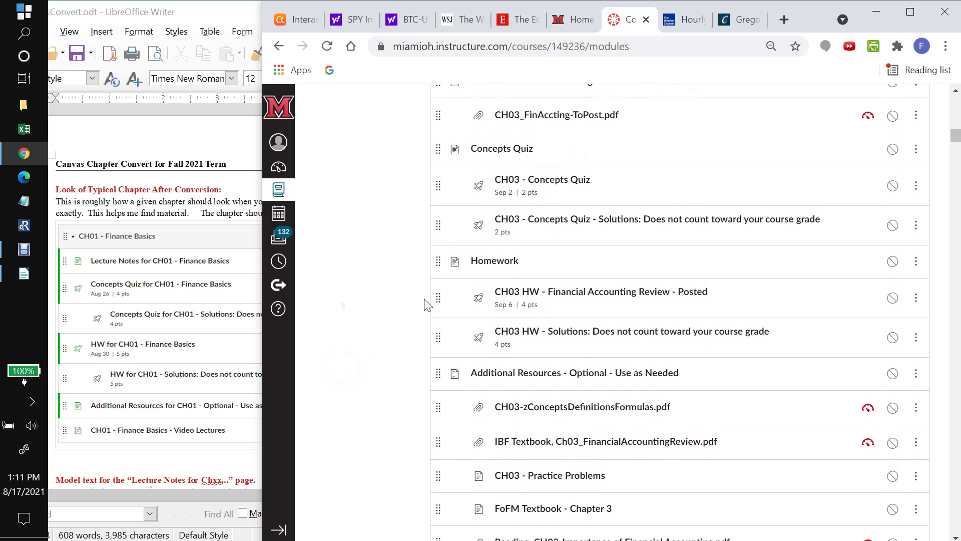
{"action": "scroll", "coordinate": [427, 304], "scroll_direction": "up", "scroll_amount": 3}
{"action": "scroll", "coordinate": [427, 303], "scroll_direction": "down", "scroll_amount": 2}
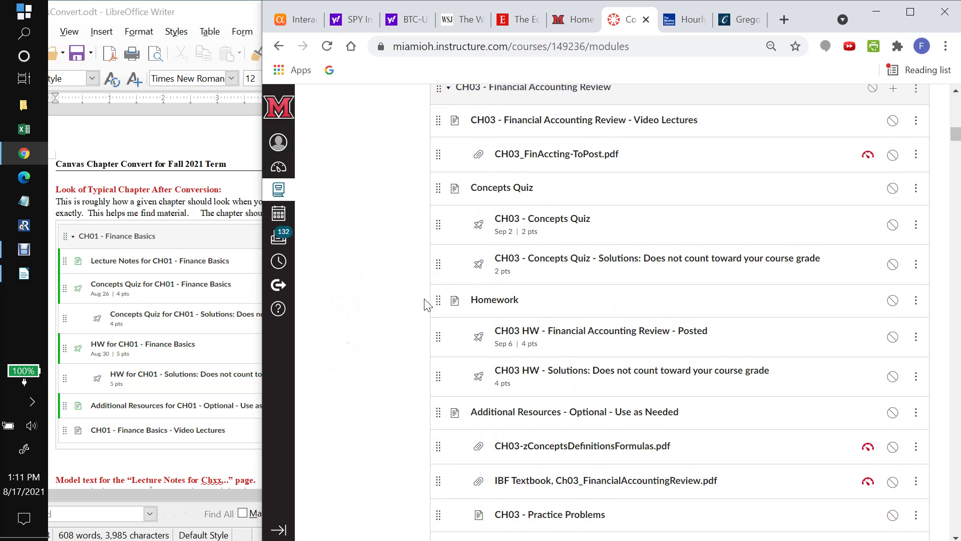
{"action": "scroll", "coordinate": [426, 304], "scroll_direction": "up", "scroll_amount": 2}
{"action": "scroll", "coordinate": [426, 303], "scroll_direction": "down", "scroll_amount": 4}
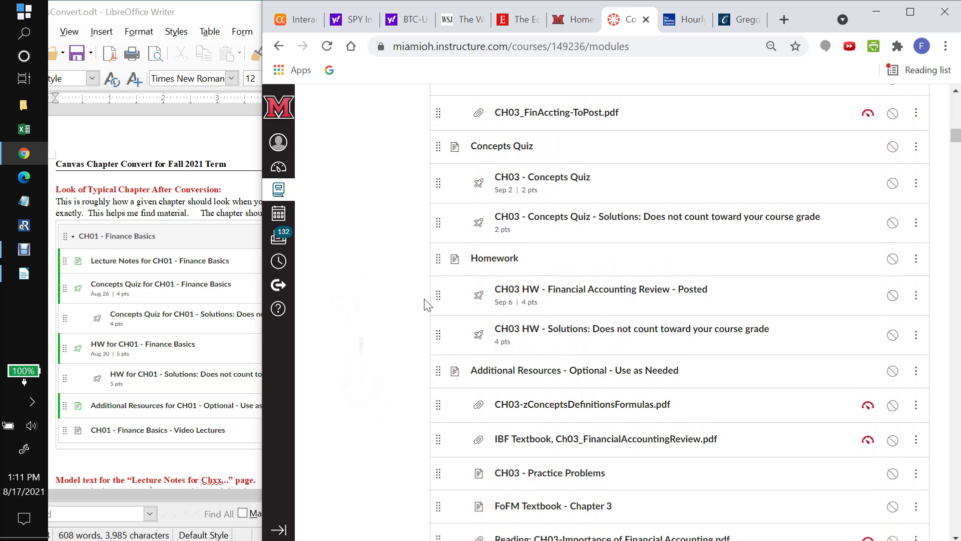
{"action": "scroll", "coordinate": [426, 304], "scroll_direction": "up", "scroll_amount": 3}
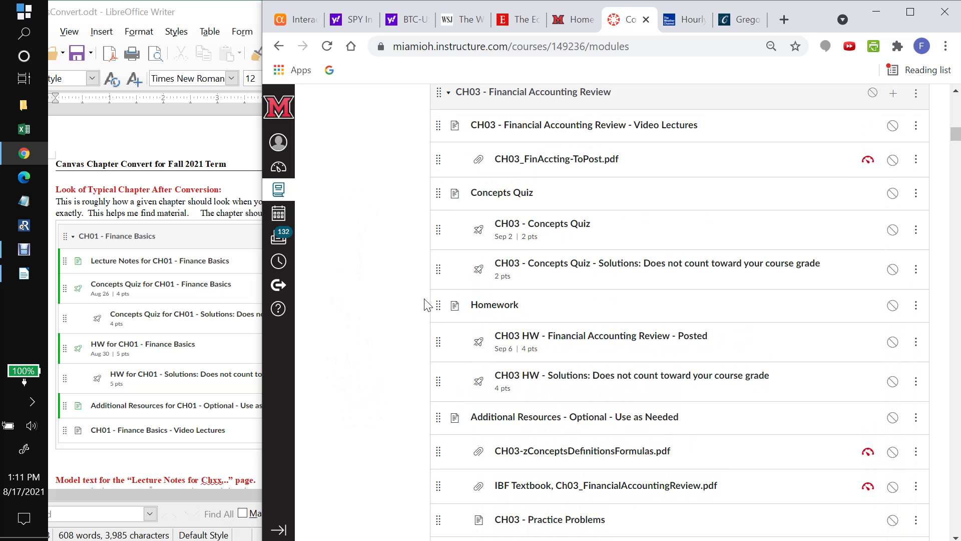
{"action": "scroll", "coordinate": [427, 304], "scroll_direction": "up", "scroll_amount": 3}
{"action": "scroll", "coordinate": [426, 303], "scroll_direction": "up", "scroll_amount": 5}
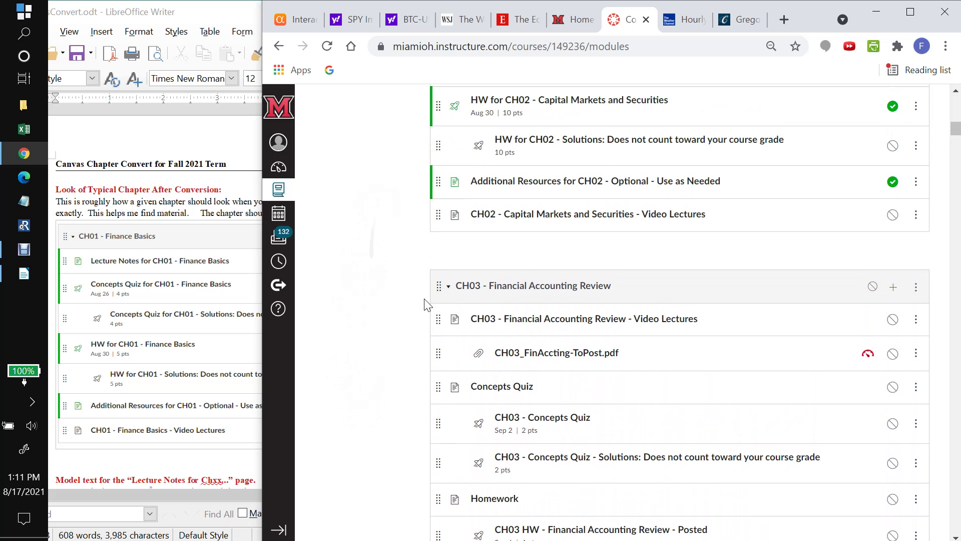
{"action": "scroll", "coordinate": [425, 304], "scroll_direction": "down", "scroll_amount": 1}
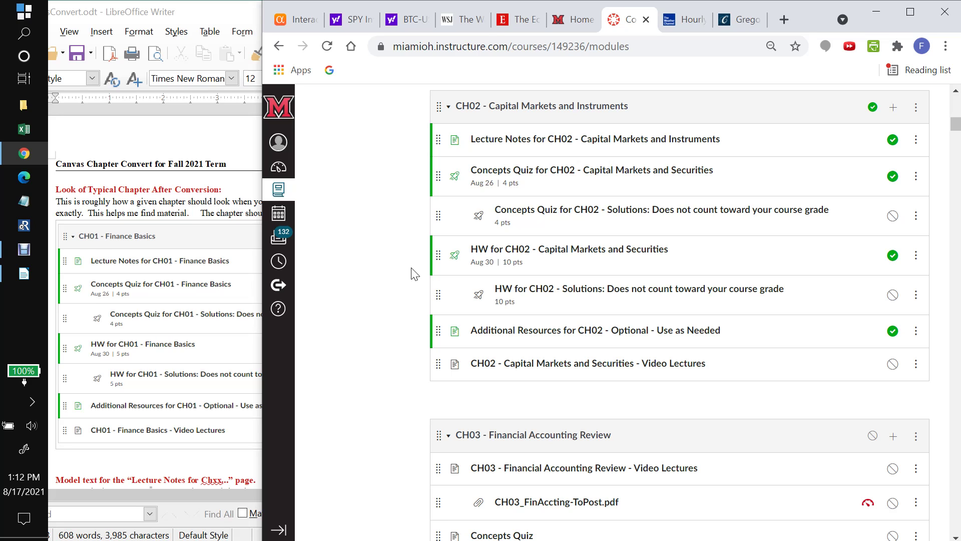
{"action": "scroll", "coordinate": [415, 274], "scroll_direction": "down", "scroll_amount": 5}
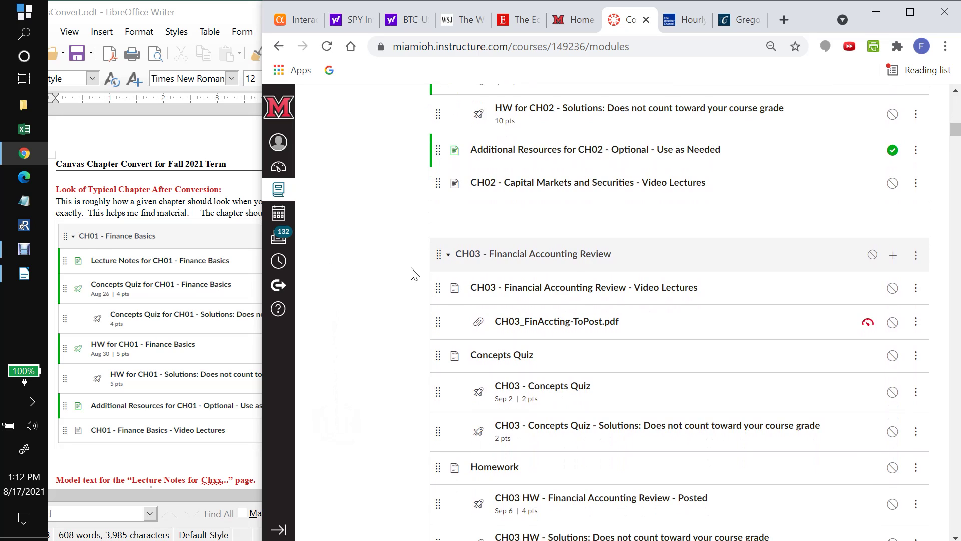
{"action": "scroll", "coordinate": [415, 274], "scroll_direction": "down", "scroll_amount": 1}
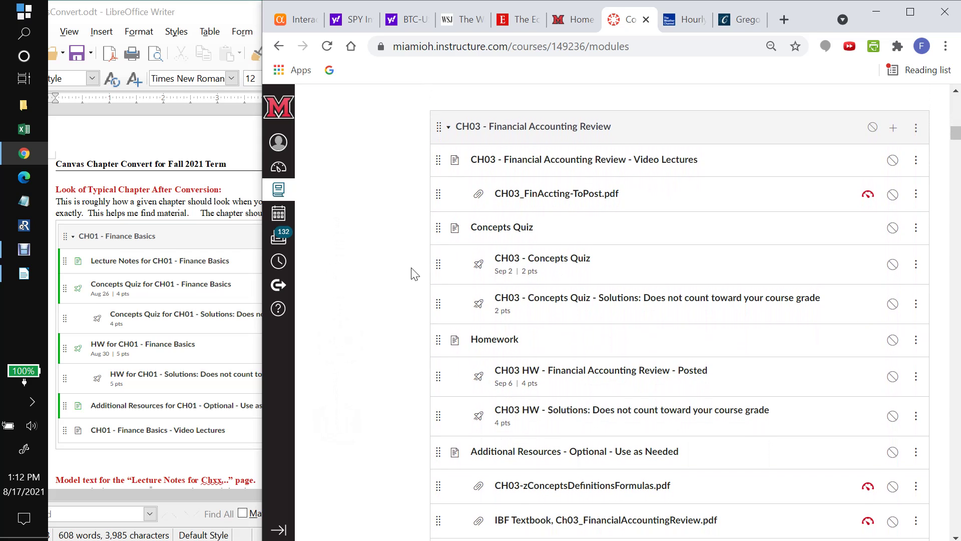
{"action": "left_click", "coordinate": [197, 18]}
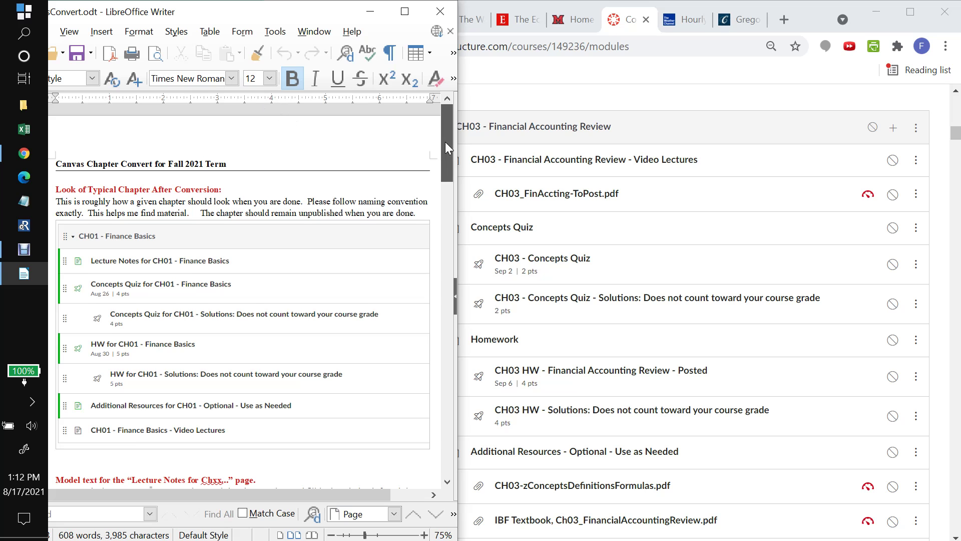
{"action": "mouse_move", "coordinate": [446, 142]}
{"action": "left_mouse_down"}
{"action": "mouse_move", "coordinate": [443, 304]}
{"action": "mouse_move", "coordinate": [453, 129]}
{"action": "left_mouse_up"}
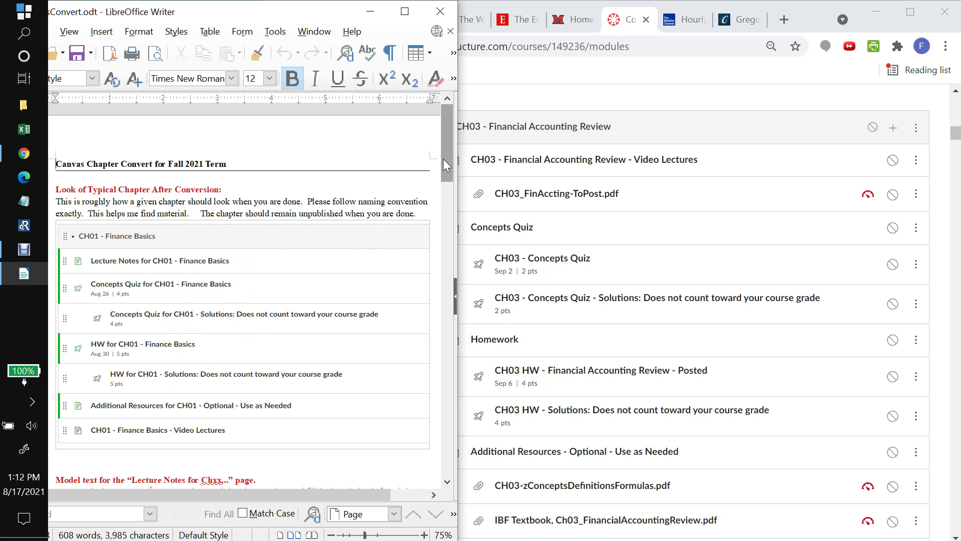
{"action": "mouse_move", "coordinate": [446, 151]}
{"action": "left_mouse_down"}
{"action": "mouse_move", "coordinate": [447, 242]}
{"action": "mouse_move", "coordinate": [463, 157]}
{"action": "left_mouse_up"}
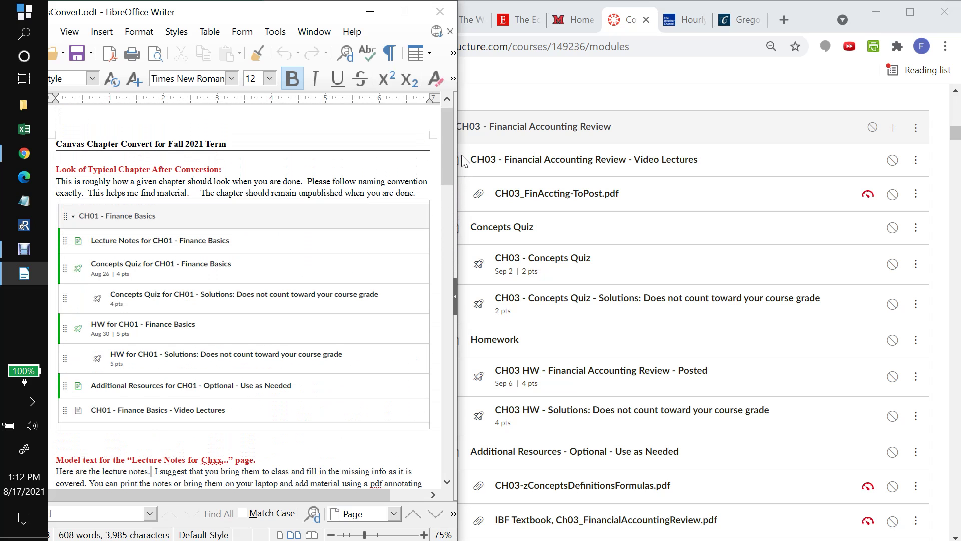
Step: Move the CH03 Video Lectures item to the end of the CH03 module, after the Reading PDF
{"action": "left_click", "coordinate": [715, 136]}
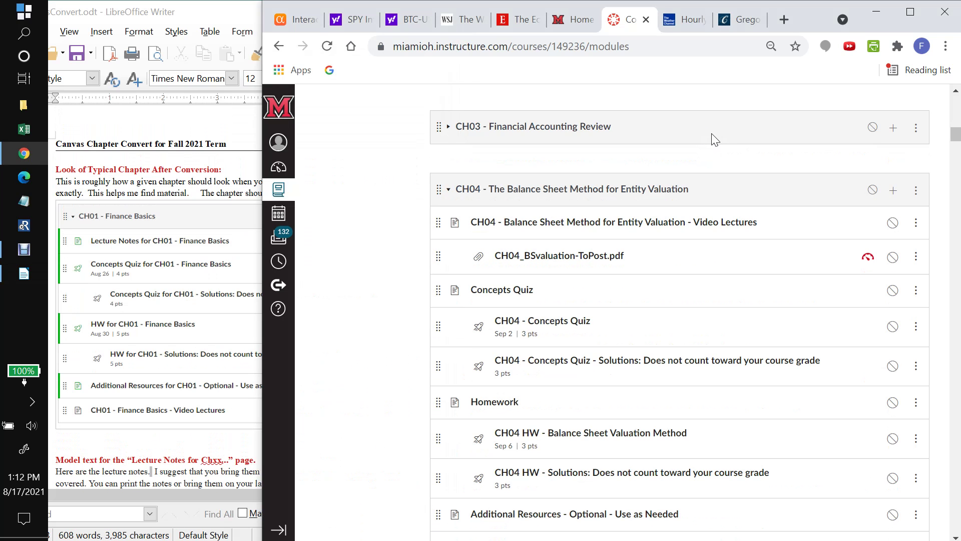
{"action": "left_click", "coordinate": [447, 134]}
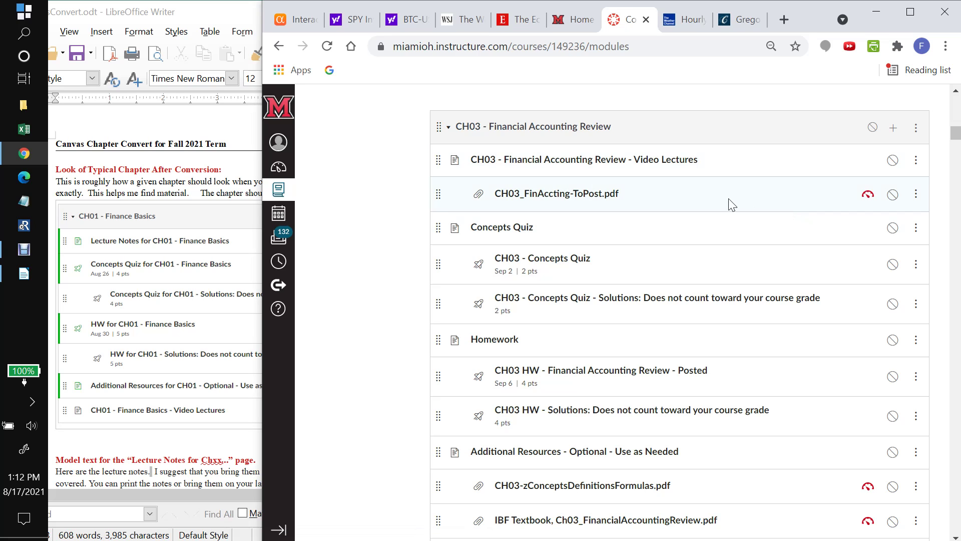
{"action": "left_click_drag", "start_coordinate": [439, 159], "coordinate": [442, 416]}
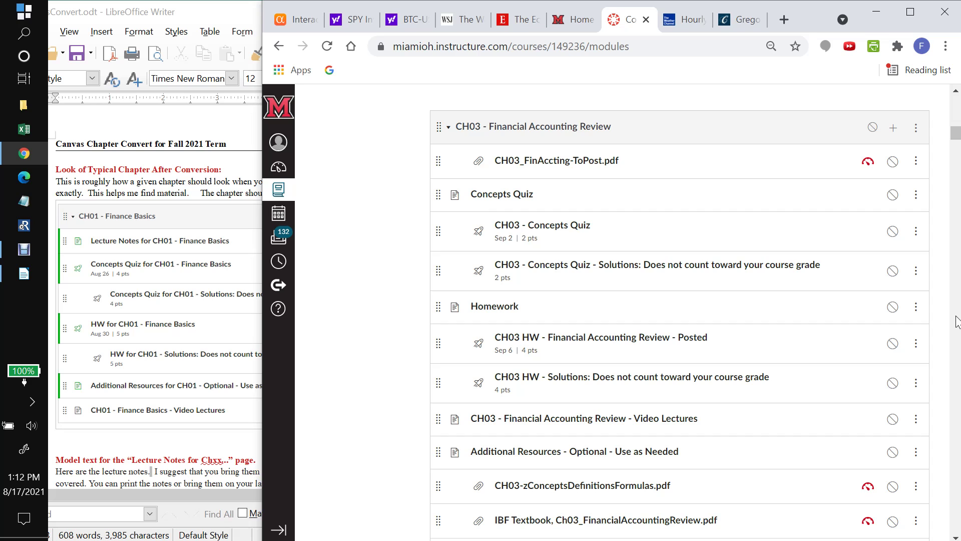
{"action": "scroll", "coordinate": [956, 321], "scroll_direction": "down", "scroll_amount": 4}
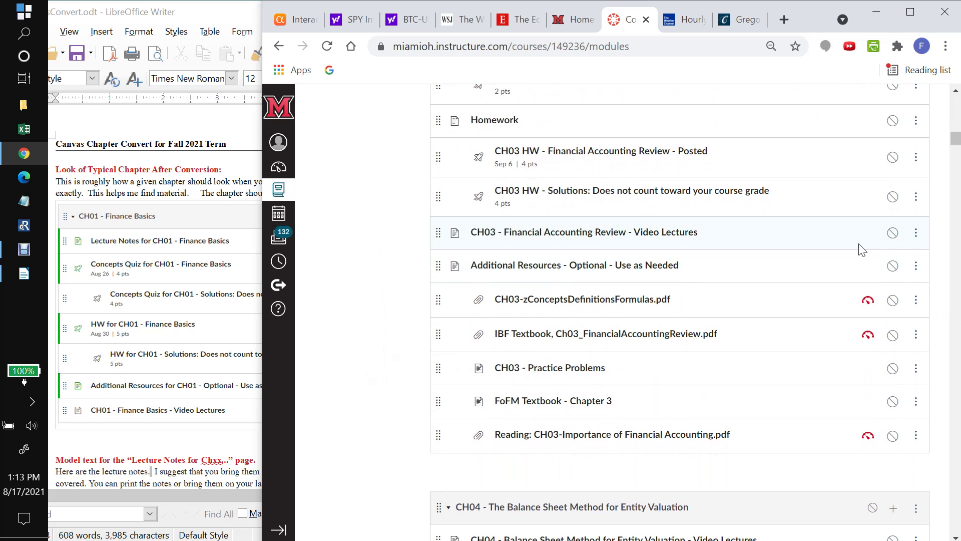
{"action": "scroll", "coordinate": [865, 246], "scroll_direction": "up", "scroll_amount": 3}
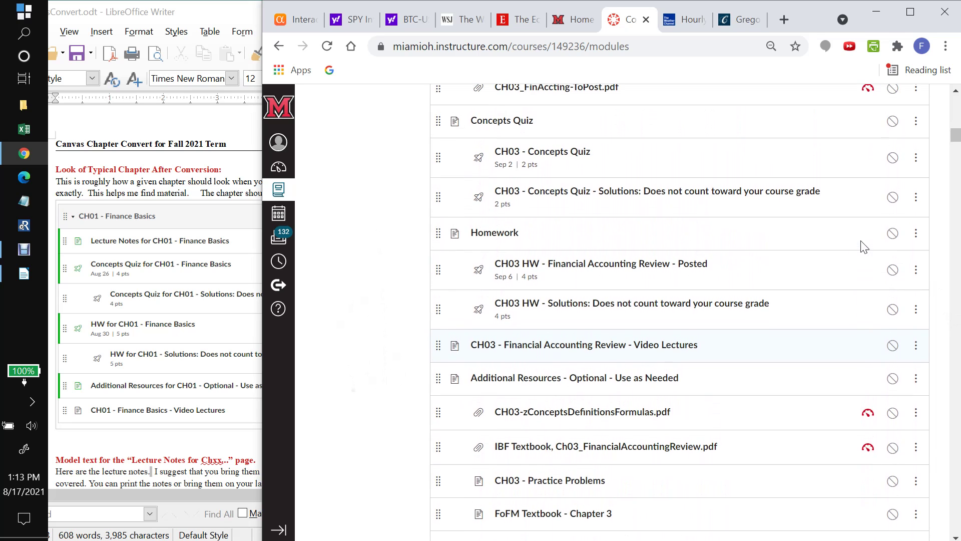
{"action": "scroll", "coordinate": [865, 246], "scroll_direction": "down", "scroll_amount": 5}
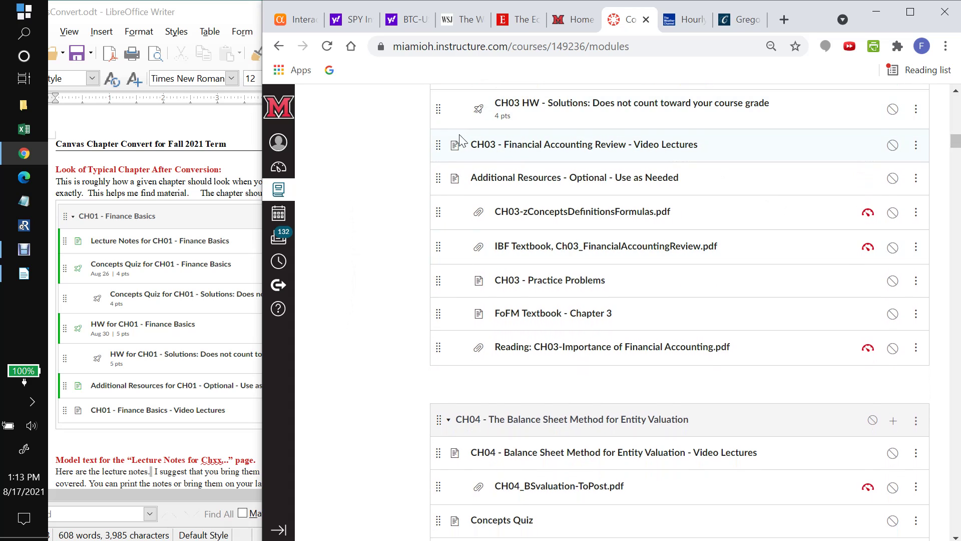
{"action": "left_click_drag", "start_coordinate": [439, 145], "coordinate": [429, 347]}
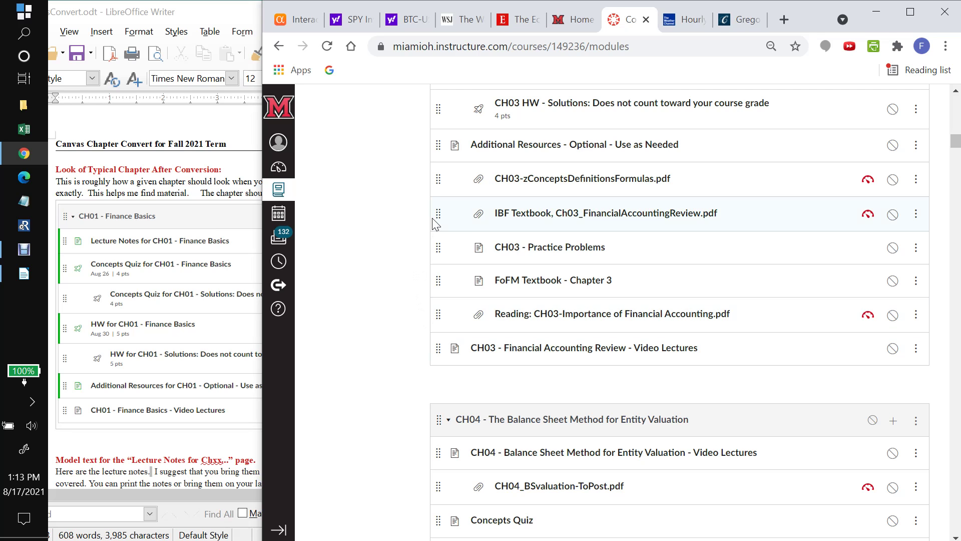
{"action": "scroll", "coordinate": [435, 224], "scroll_direction": "up", "scroll_amount": 5}
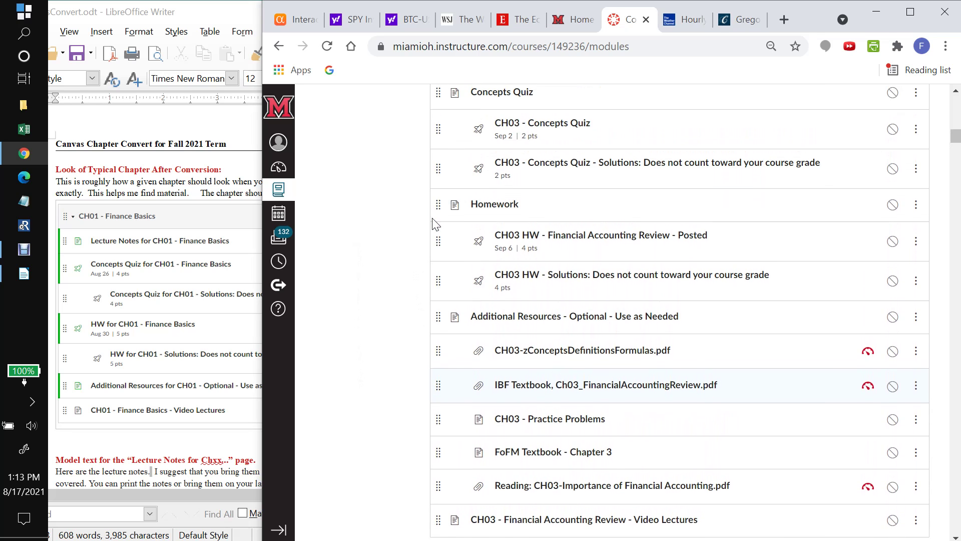
{"action": "scroll", "coordinate": [435, 224], "scroll_direction": "up", "scroll_amount": 1}
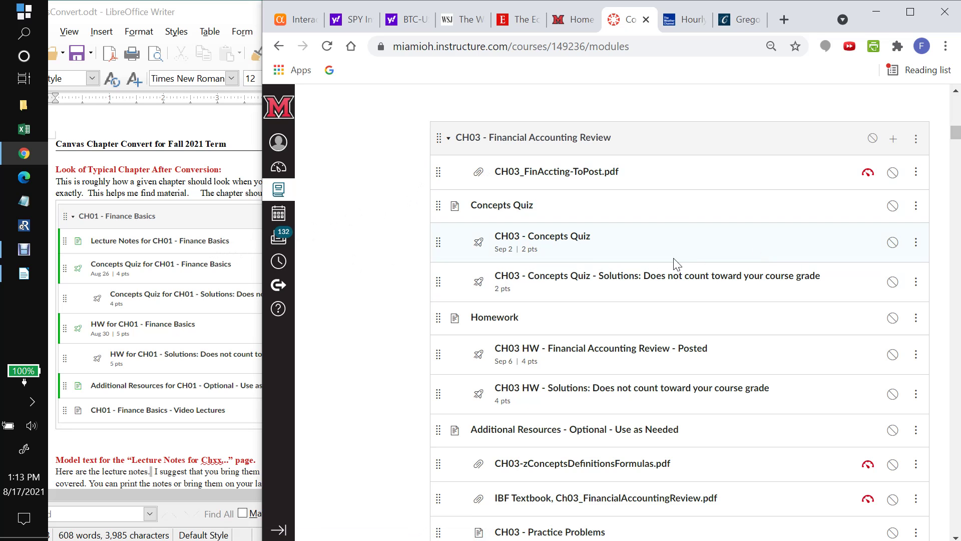
Step: Duplicate the CH02 Lecture Notes page
{"action": "scroll", "coordinate": [568, 270], "scroll_direction": "up", "scroll_amount": 6}
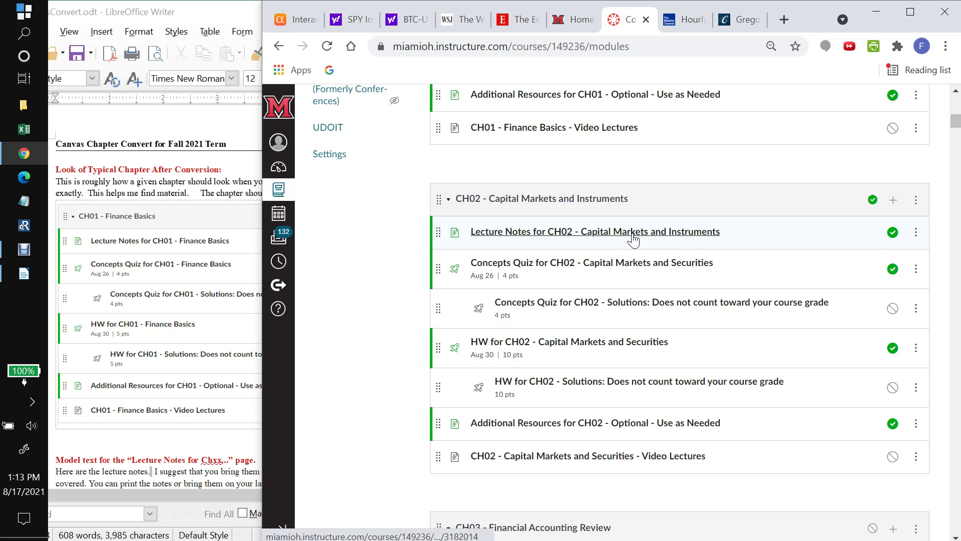
{"action": "left_click", "coordinate": [919, 240]}
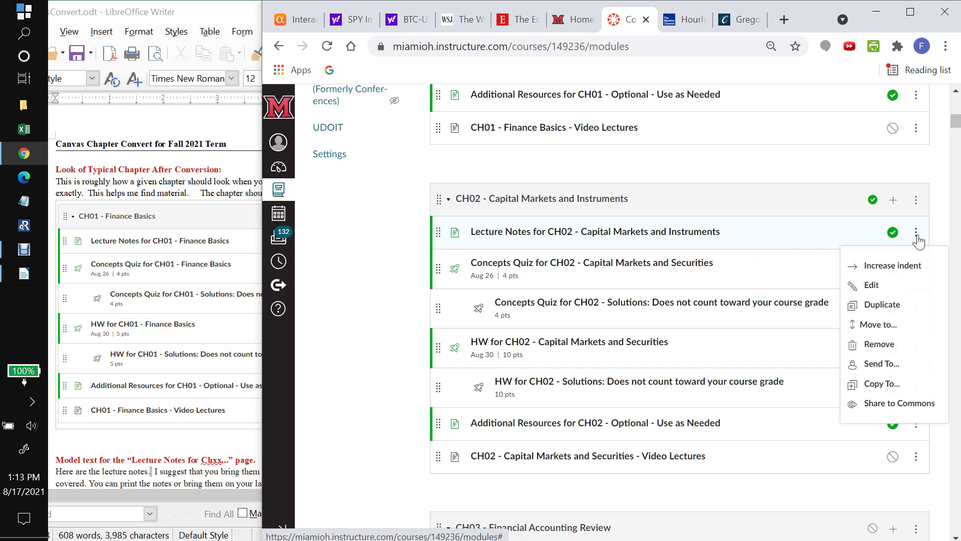
{"action": "left_click", "coordinate": [883, 306]}
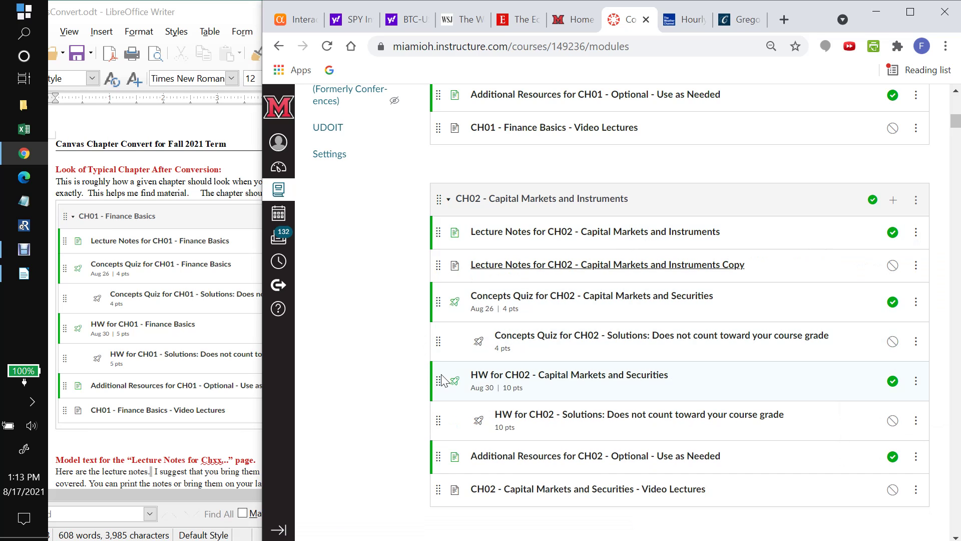
Step: Move the Lecture Notes copy to the top of CH03 and open it
{"action": "scroll", "coordinate": [655, 419], "scroll_direction": "down", "scroll_amount": 3}
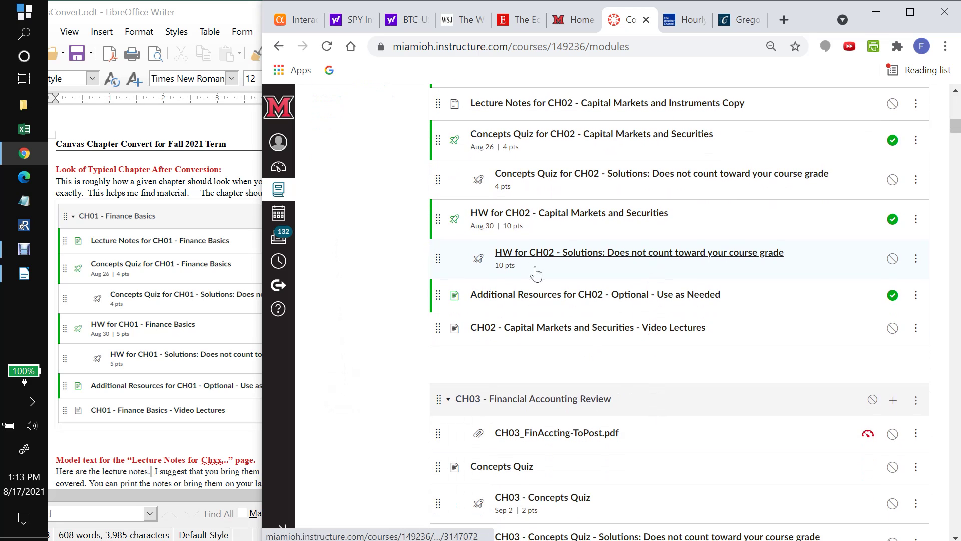
{"action": "left_click_drag", "start_coordinate": [436, 100], "coordinate": [448, 417]}
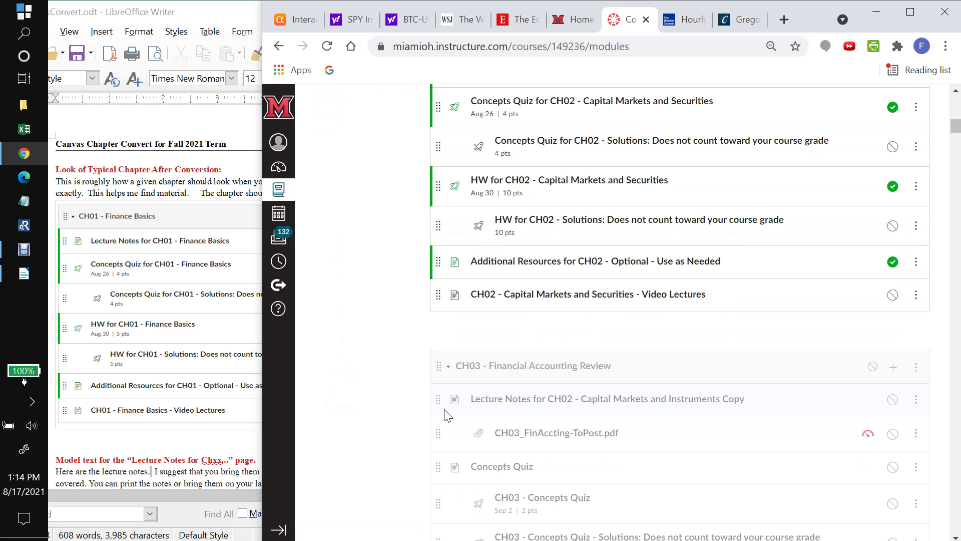
{"action": "scroll", "coordinate": [677, 448], "scroll_direction": "down", "scroll_amount": 3}
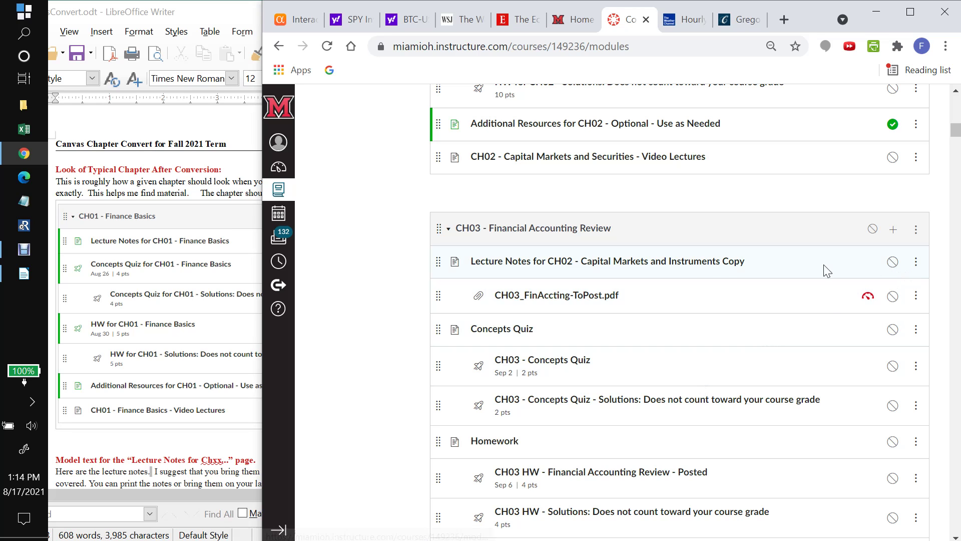
{"action": "left_click", "coordinate": [690, 268]}
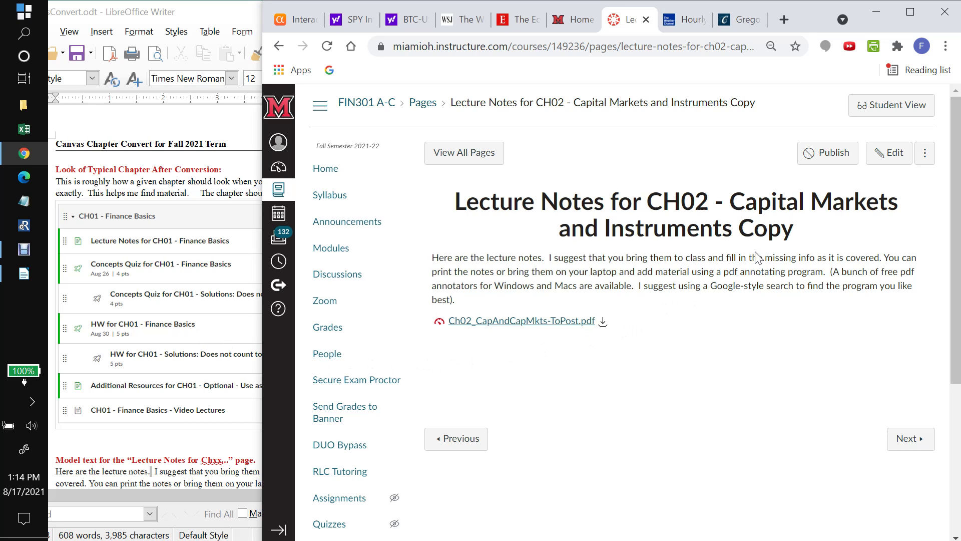
Step: Edit the copy's title from CH02 to 'Lecture Notes for CH03 -', deleting 'Capital Markets and Instruments Copy'
{"action": "left_click", "coordinate": [884, 167]}
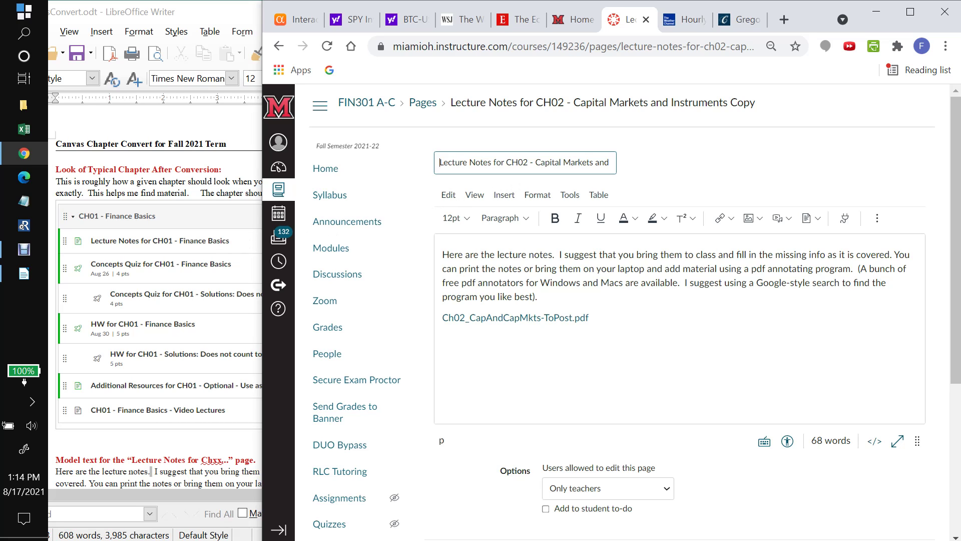
{"action": "key", "text": "BackSpace"}
{"action": "type", "text": "3"}
{"action": "left_click_drag", "start_coordinate": [535, 162], "coordinate": [671, 167]}
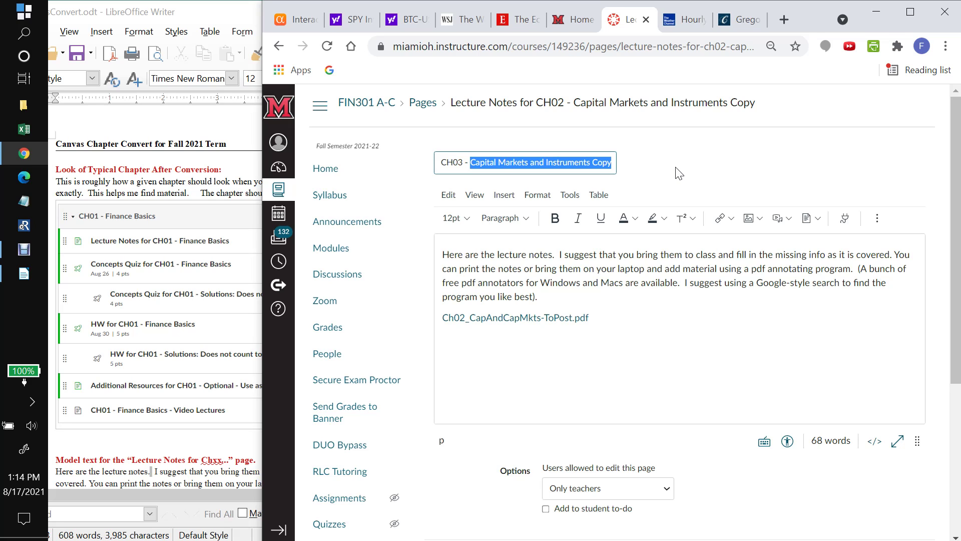
{"action": "key", "text": "BackSpace"}
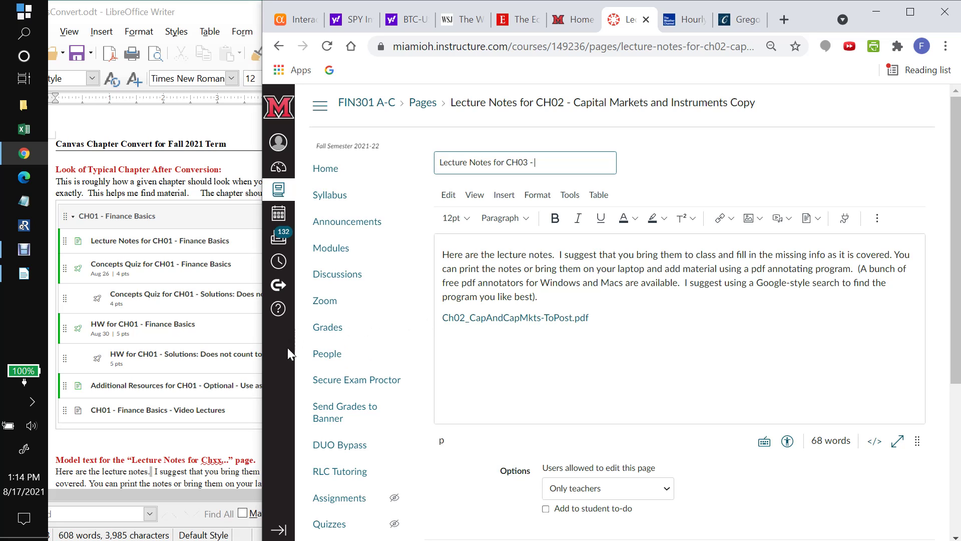
Step: Compare the page's introductory paragraph with the guide's model lecture-notes text
{"action": "key", "text": "alt+Tab"}
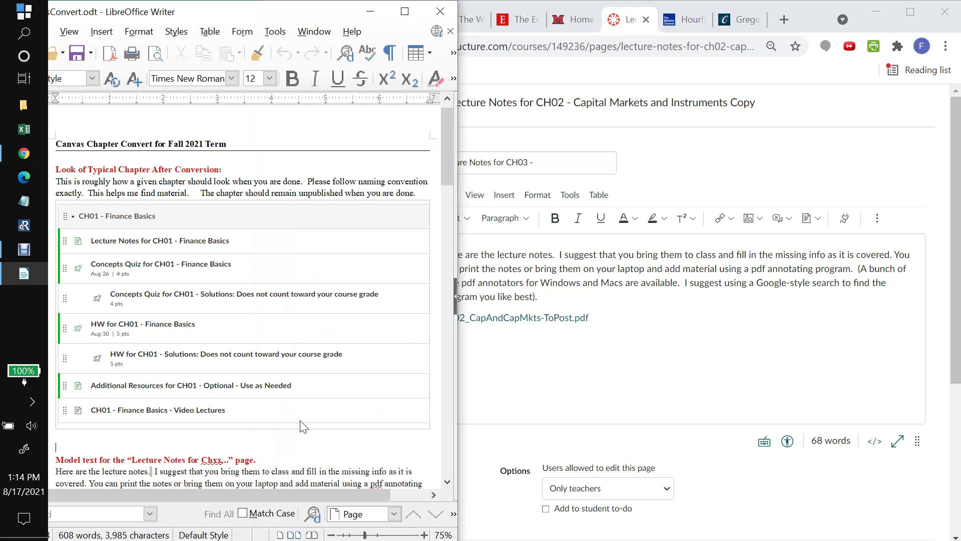
{"action": "left_click_drag", "start_coordinate": [444, 166], "coordinate": [452, 194]}
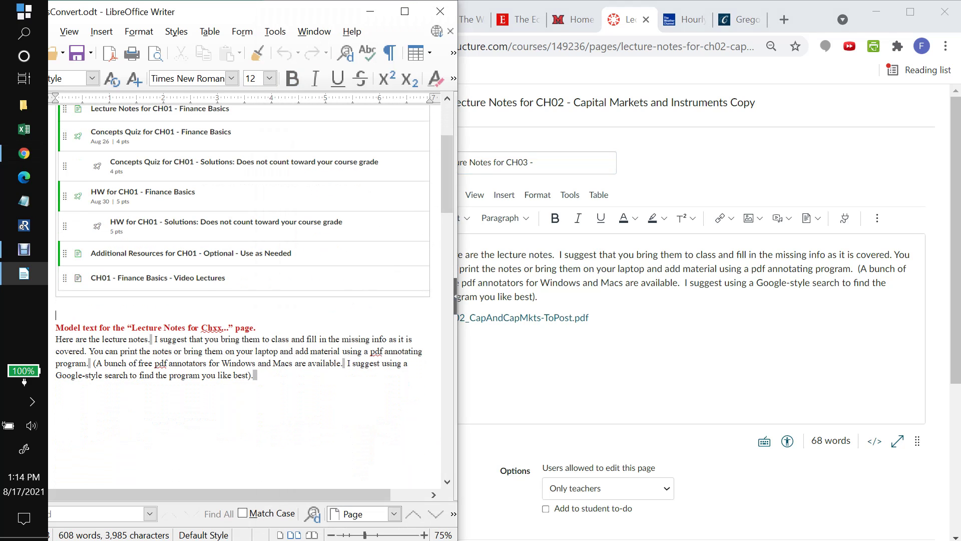
{"action": "key", "text": "alt+Tab"}
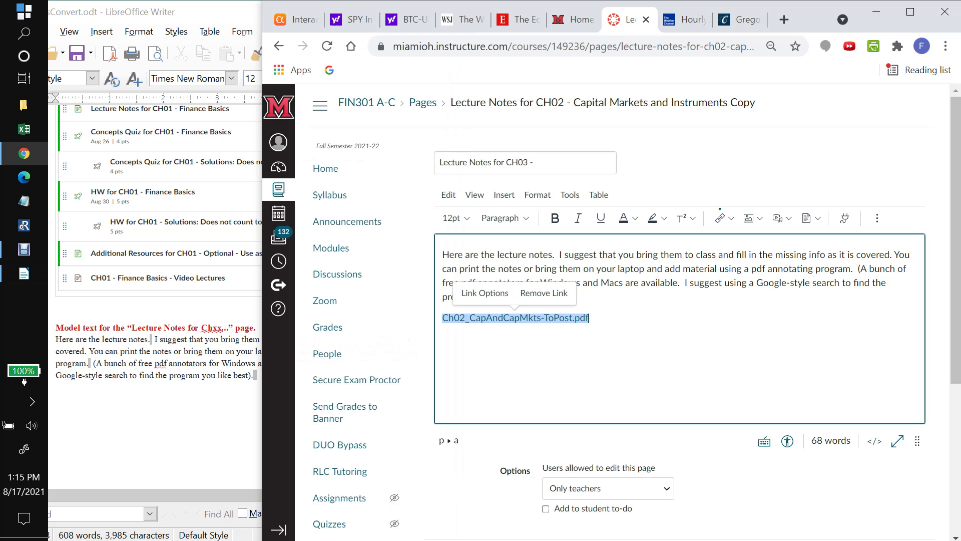
{"action": "left_click_drag", "start_coordinate": [449, 254], "coordinate": [540, 297]}
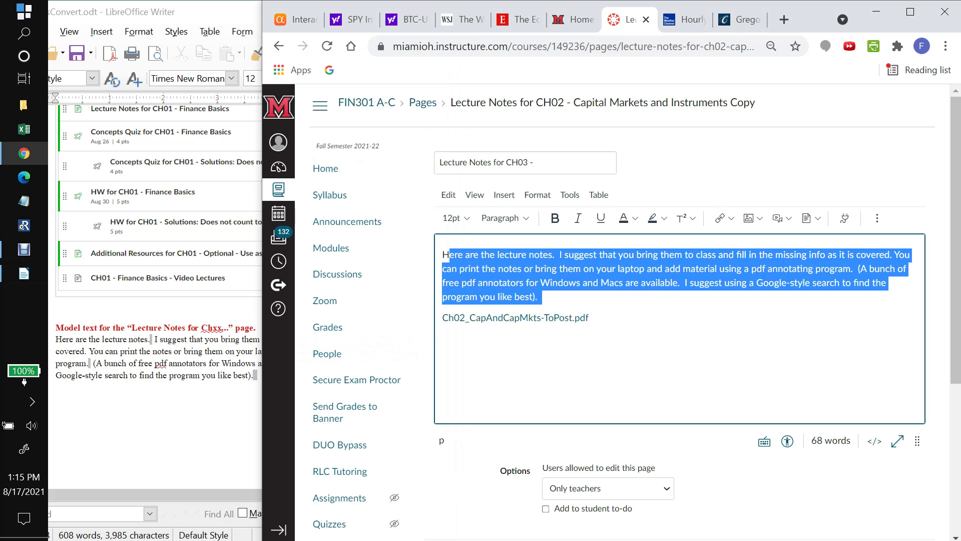
{"action": "key", "text": "alt+Tab"}
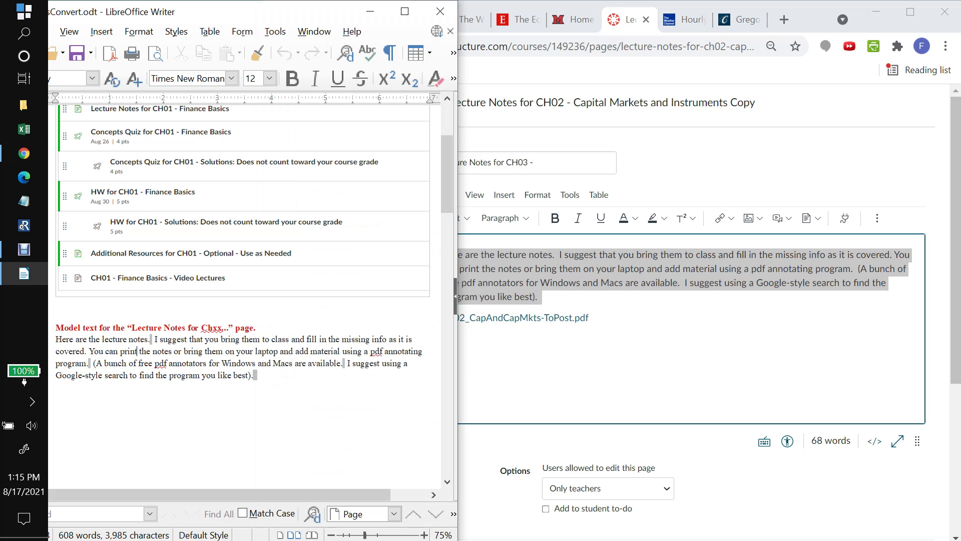
{"action": "left_click", "coordinate": [550, 318]}
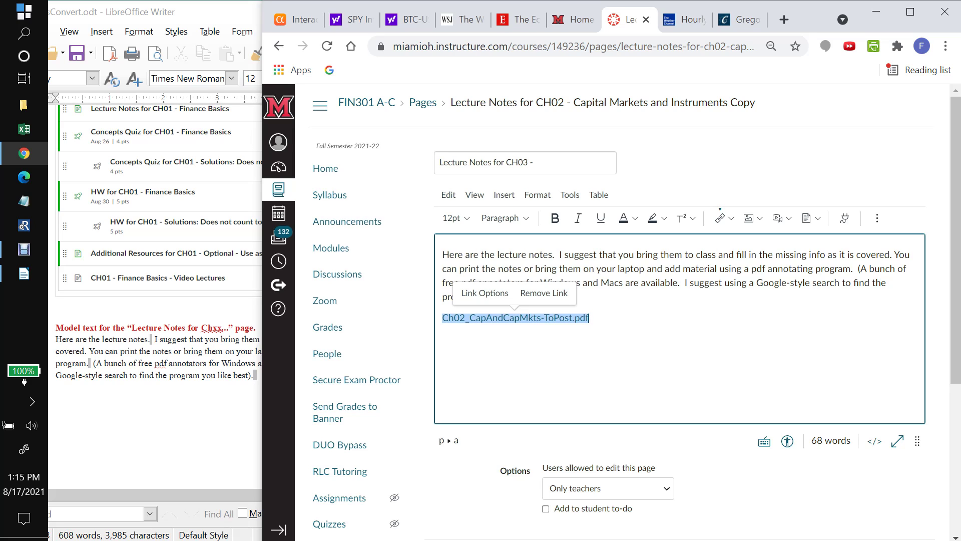
{"action": "left_click", "coordinate": [554, 295]}
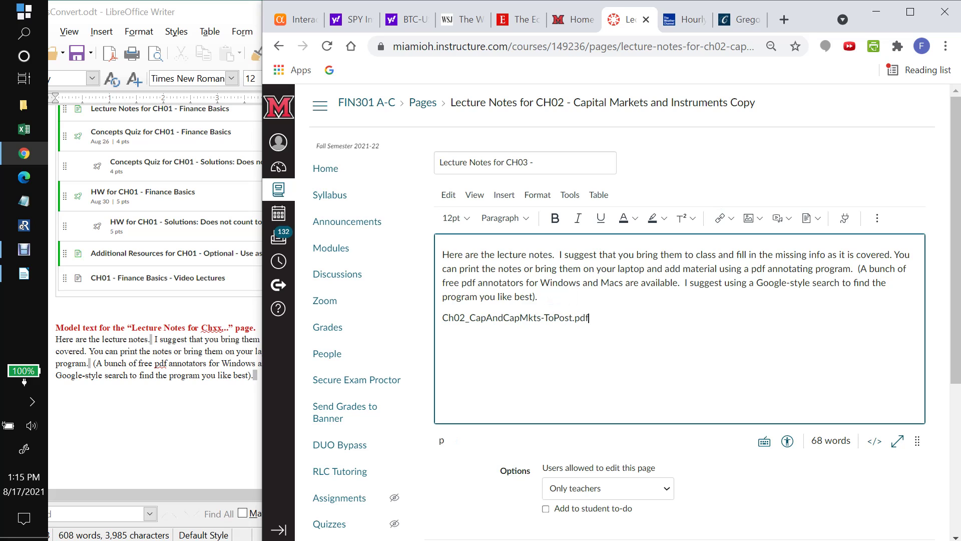
Step: Replace the Ch02 PDF link with CH03_FinAccting-ToPost.pdf from Course Documents and save the page
{"action": "key", "text": "BackSpace"}
{"action": "key", "text": "BackSpace"}
{"action": "key", "text": "BackSpace"}
{"action": "key", "text": "BackSpace"}
{"action": "key", "text": "BackSpace"}
{"action": "key", "text": "BackSpace"}
{"action": "key", "text": "BackSpace"}
{"action": "key", "text": "BackSpace"}
{"action": "key", "text": "BackSpace"}
{"action": "key", "text": "BackSpace"}
{"action": "key", "text": "BackSpace"}
{"action": "key", "text": "BackSpace"}
{"action": "key", "text": "BackSpace"}
{"action": "key", "text": "BackSpace"}
{"action": "key", "text": "BackSpace"}
{"action": "key", "text": "BackSpace"}
{"action": "key", "text": "BackSpace"}
{"action": "key", "text": "BackSpace"}
{"action": "key", "text": "BackSpace"}
{"action": "key", "text": "BackSpace"}
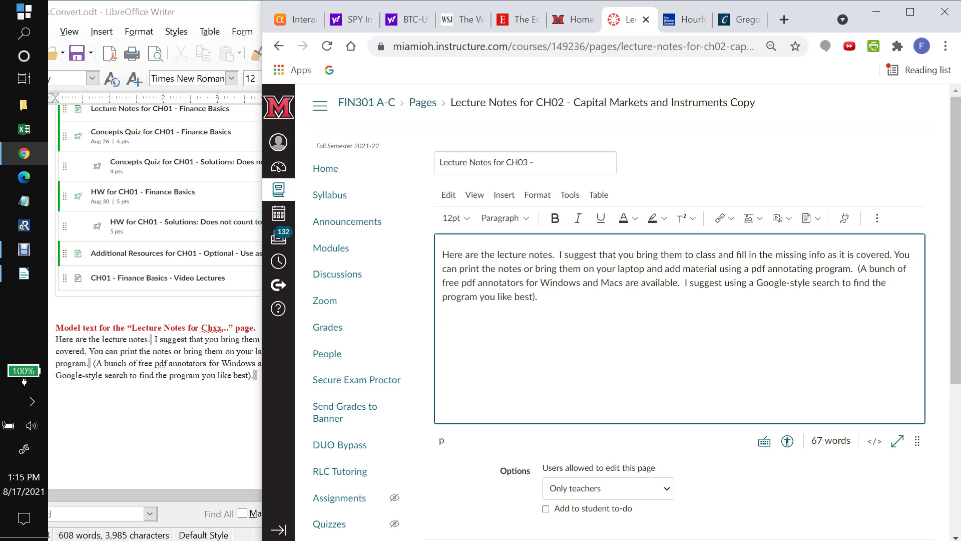
{"action": "left_click", "coordinate": [505, 195]}
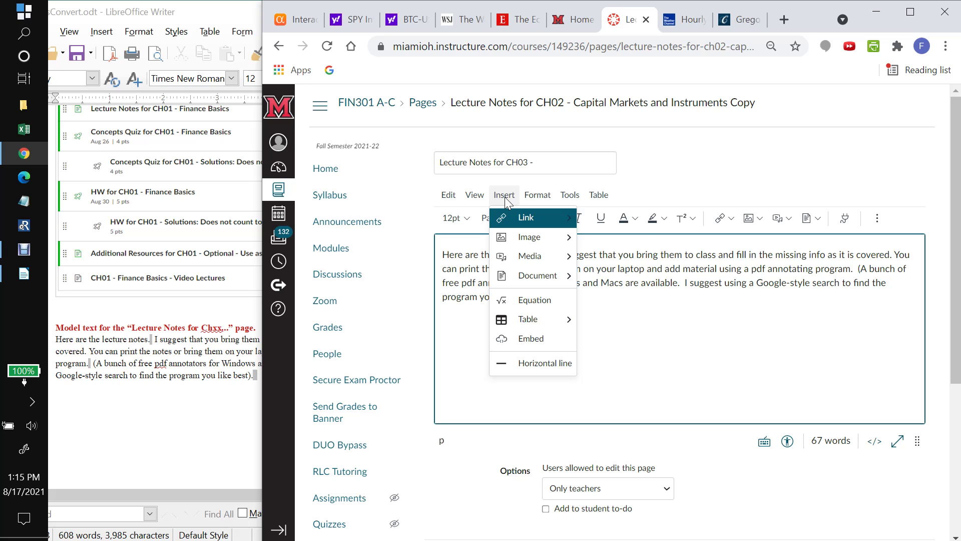
{"action": "mouse_move", "coordinate": [529, 276]}
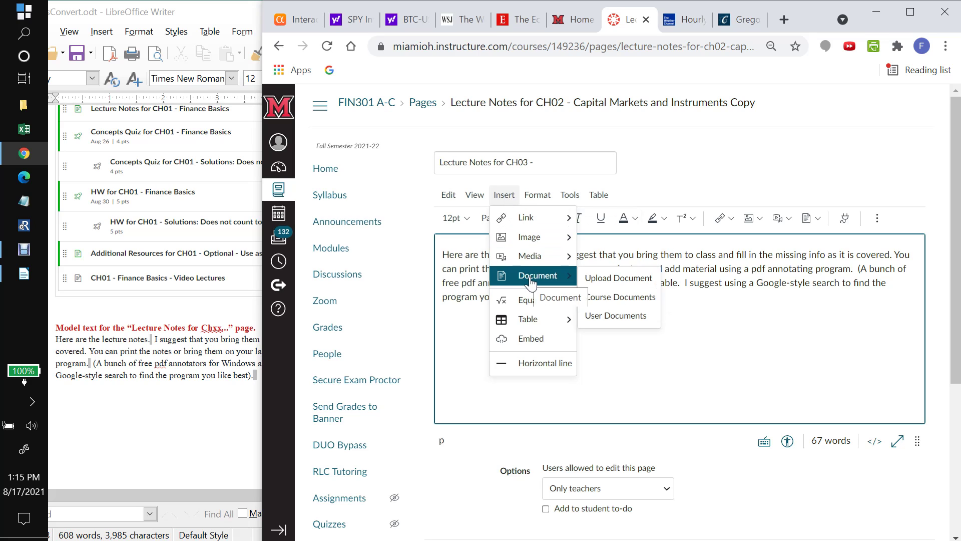
{"action": "left_click", "coordinate": [611, 298]}
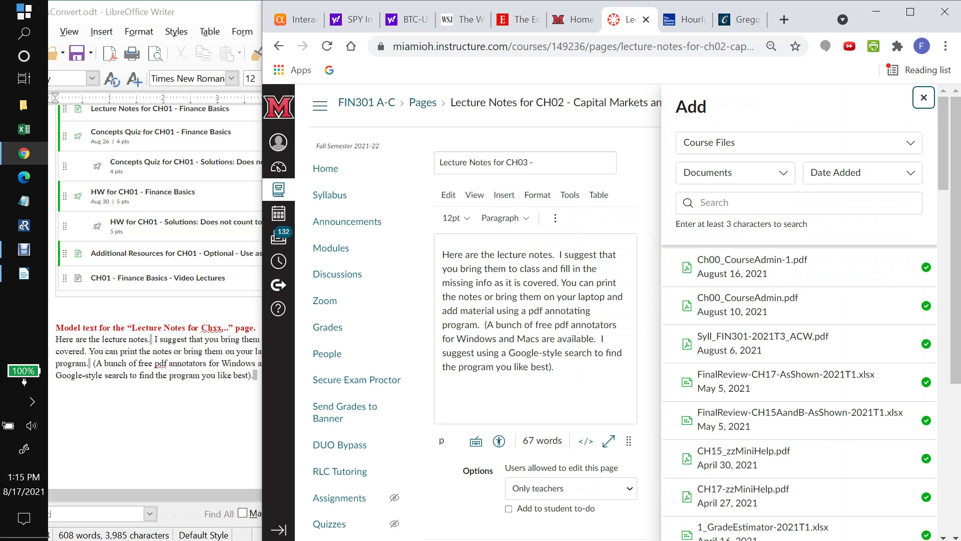
{"action": "left_click", "coordinate": [710, 202]}
{"action": "type", "text": "CH"}
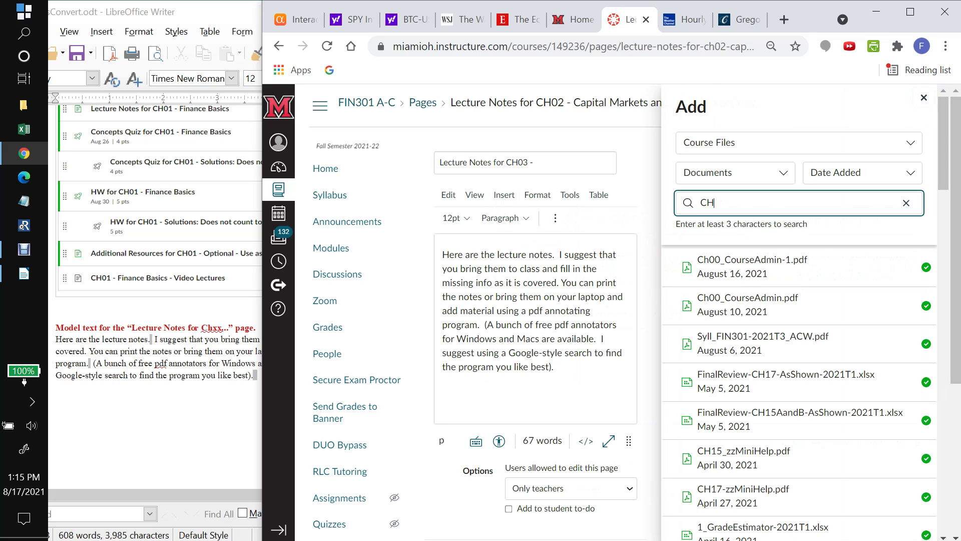
{"action": "type", "text": "03"}
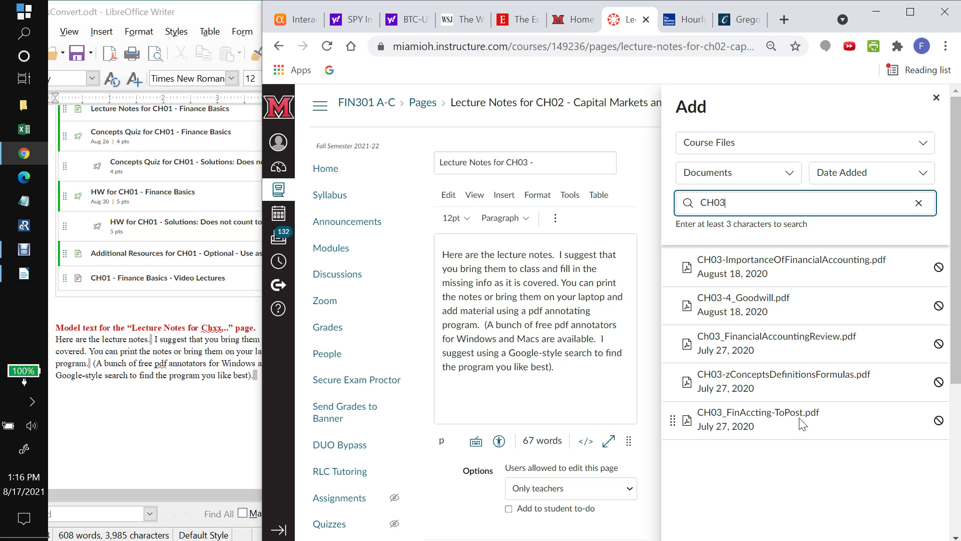
{"action": "left_click", "coordinate": [783, 419]}
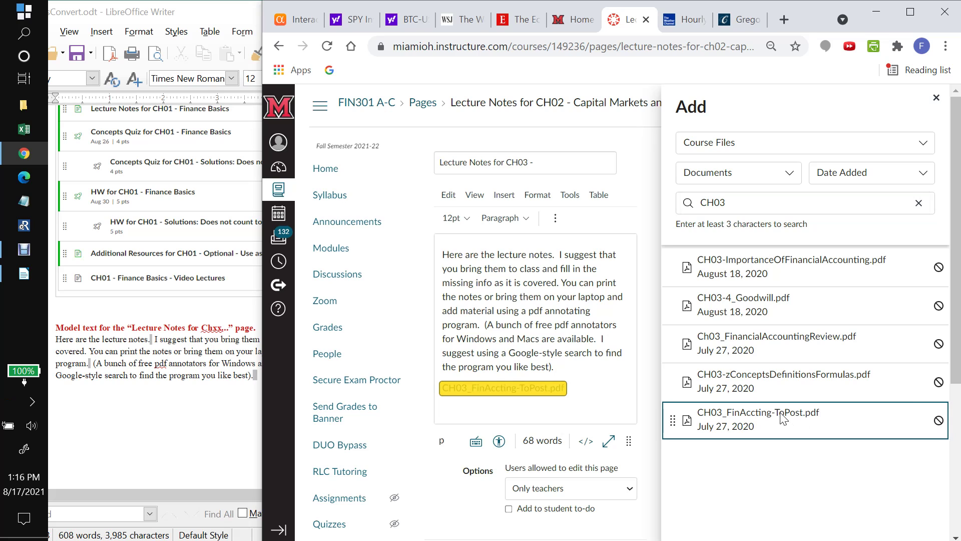
{"action": "left_click", "coordinate": [650, 178]}
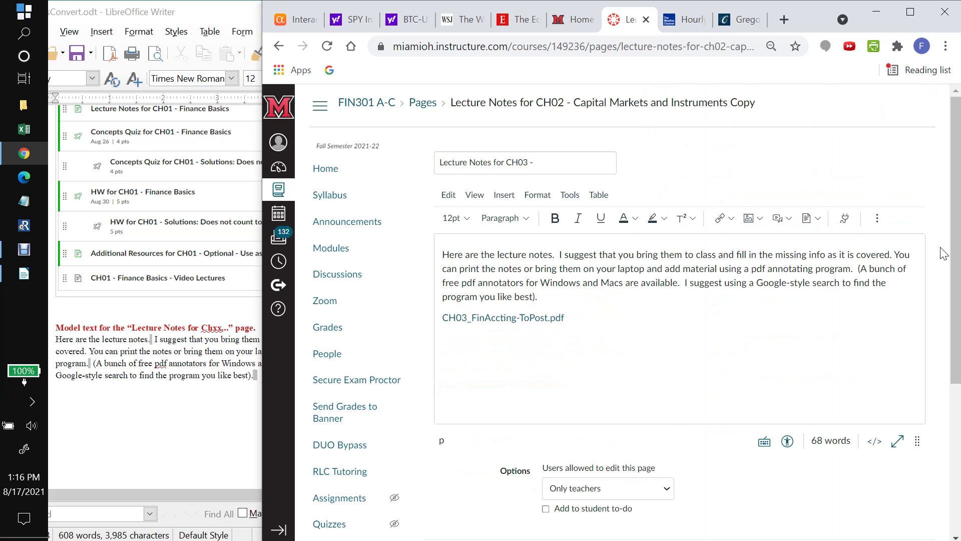
{"action": "left_click_drag", "start_coordinate": [957, 252], "coordinate": [959, 322]}
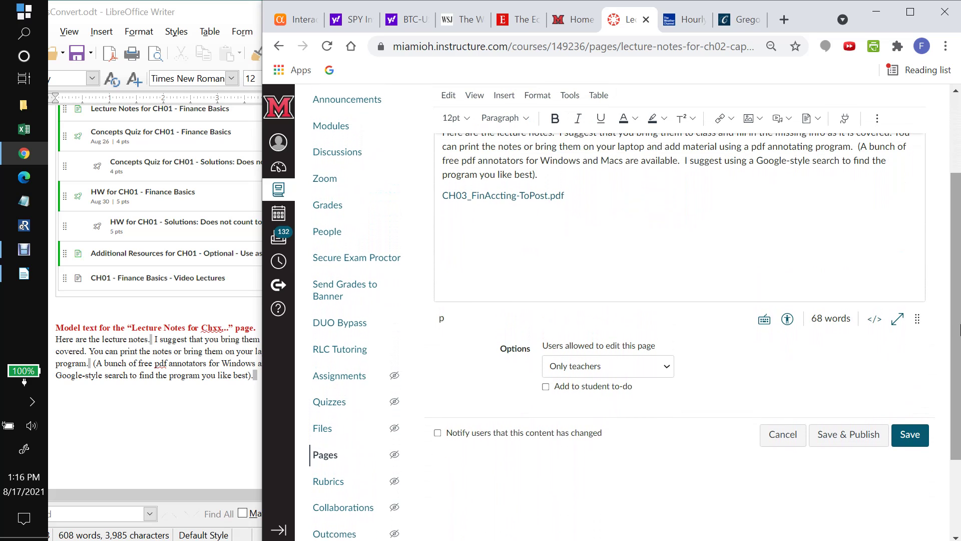
{"action": "left_click", "coordinate": [909, 436]}
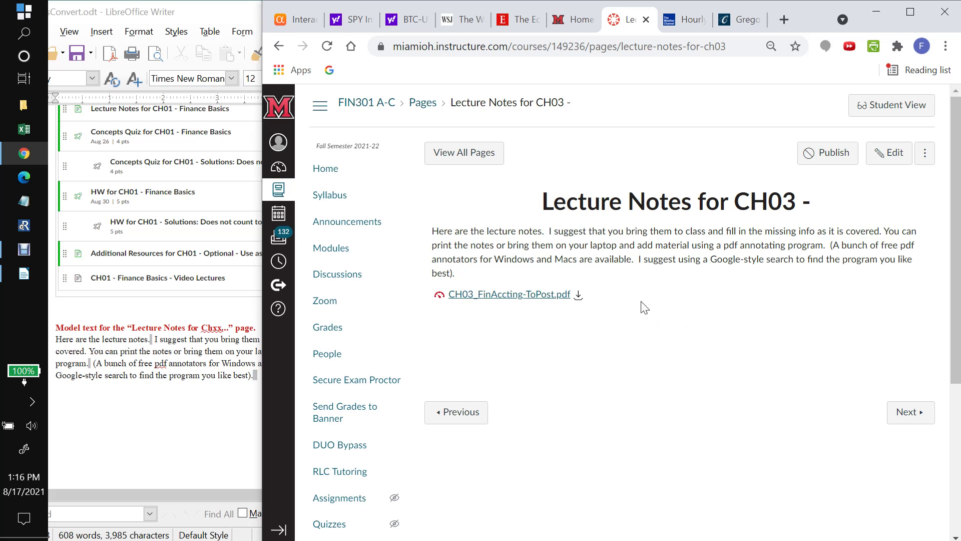
Step: Go to the course Modules page and scroll down to the CH03 - Financial Accounting Review module
{"action": "left_click", "coordinate": [336, 257]}
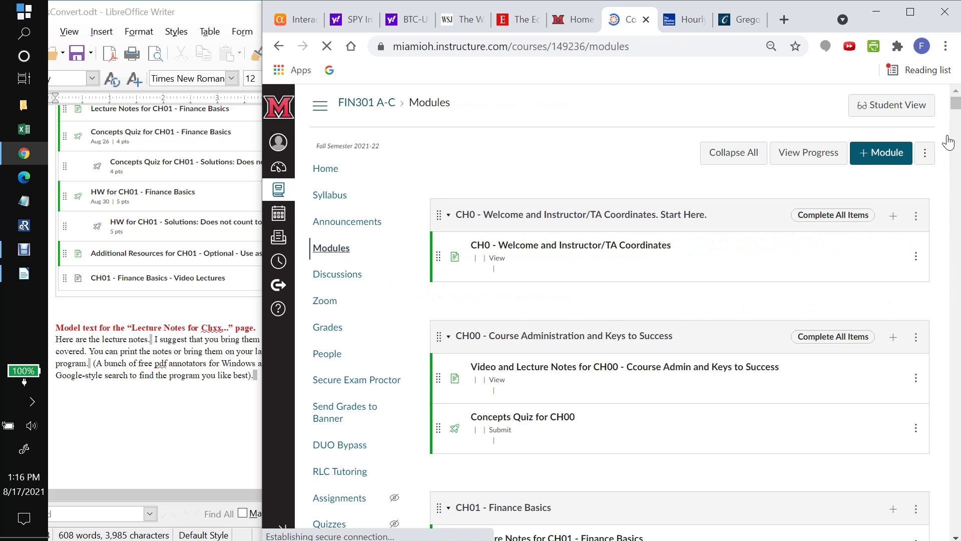
{"action": "scroll", "coordinate": [948, 141], "scroll_direction": "down", "scroll_amount": 7}
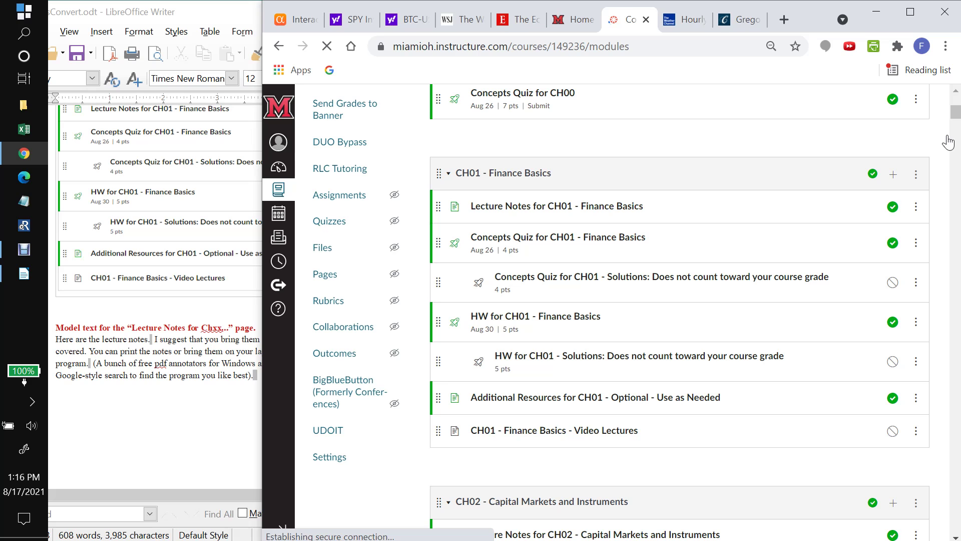
{"action": "scroll", "coordinate": [948, 142], "scroll_direction": "down", "scroll_amount": 3}
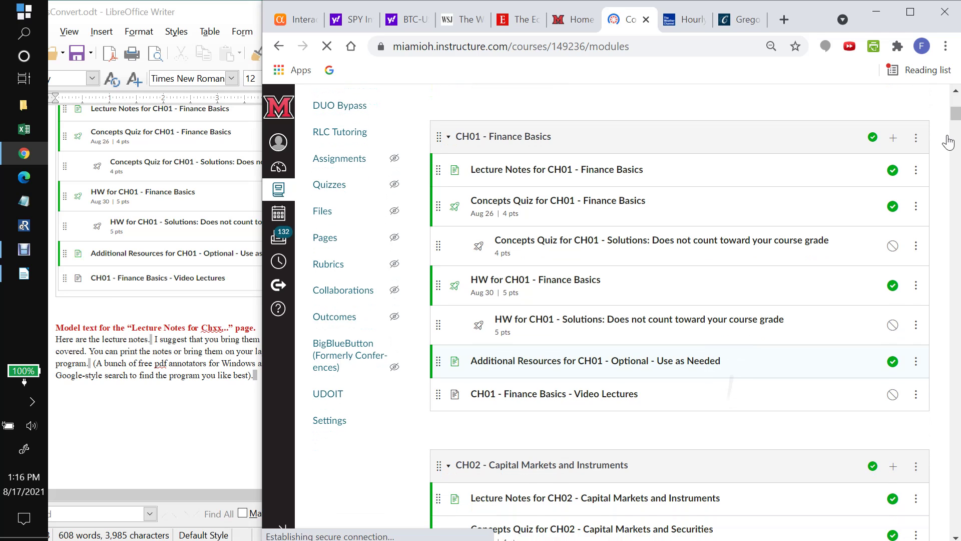
{"action": "scroll", "coordinate": [948, 142], "scroll_direction": "down", "scroll_amount": 3}
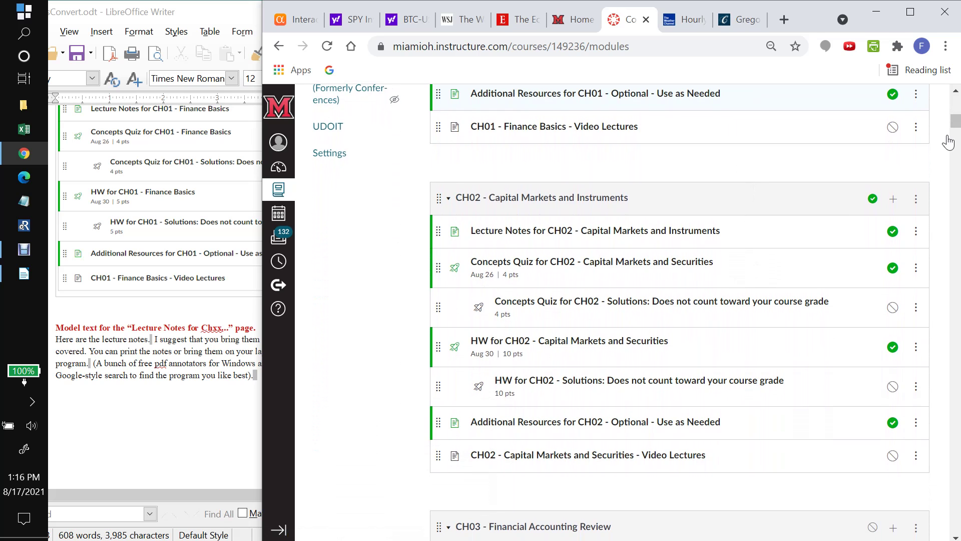
{"action": "scroll", "coordinate": [947, 142], "scroll_direction": "down", "scroll_amount": 6}
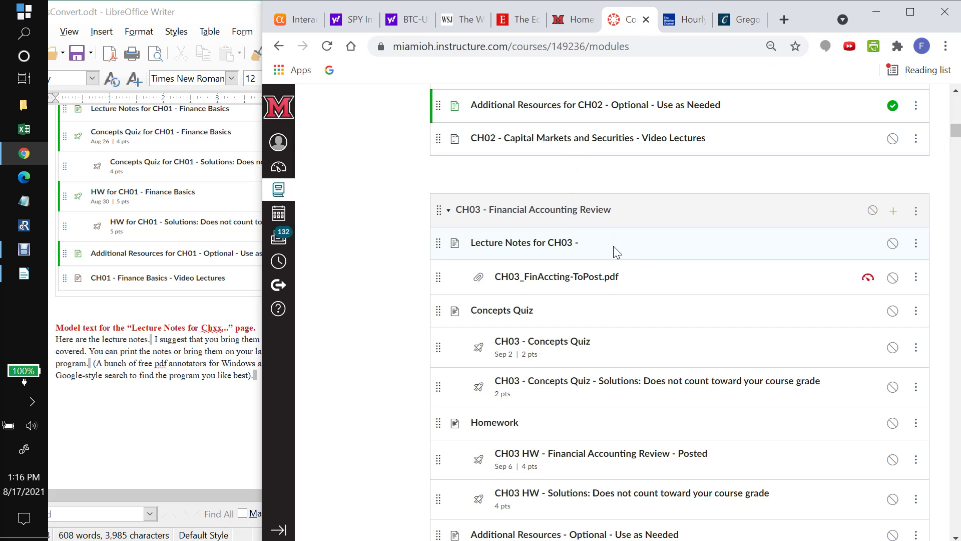
Step: Retitle the page 'Lecture Notes for CH03 - Financial Accounting Review' and save it
{"action": "left_click", "coordinate": [568, 253]}
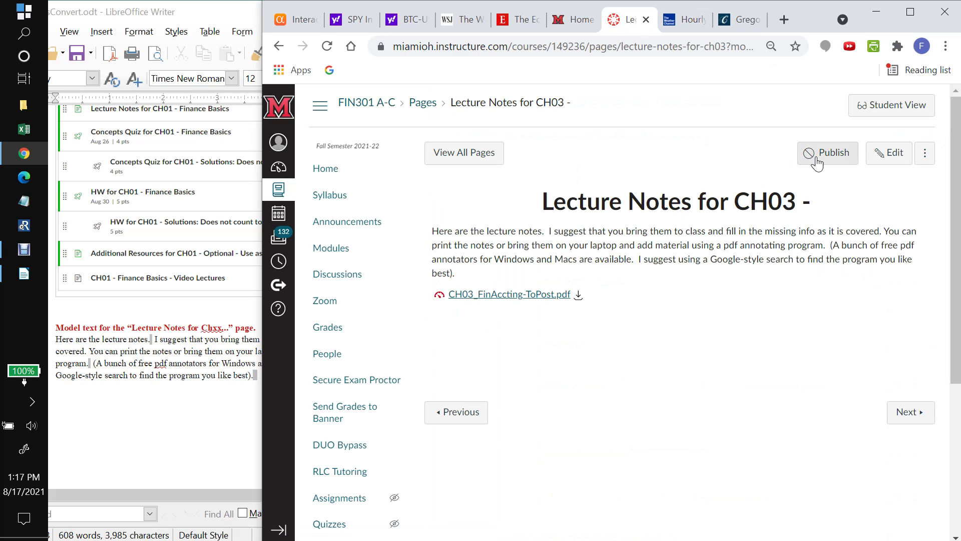
{"action": "left_click", "coordinate": [887, 153]}
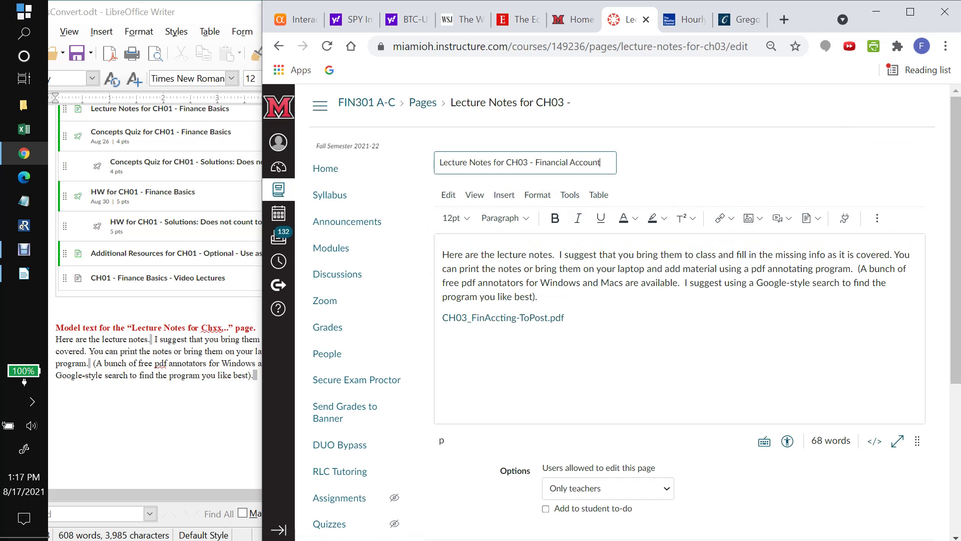
{"action": "type", "text": "Review"}
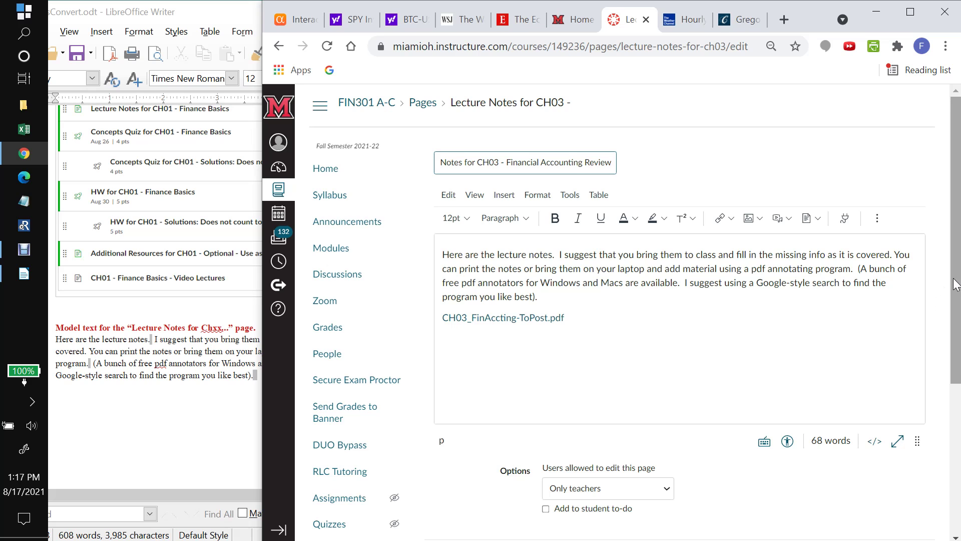
{"action": "scroll", "coordinate": [941, 310], "scroll_direction": "down", "scroll_amount": 4}
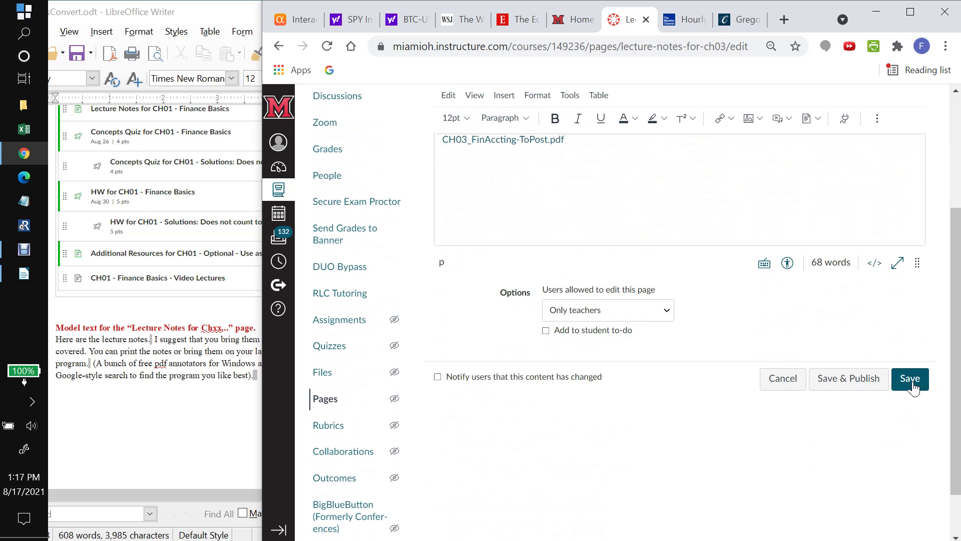
{"action": "left_click", "coordinate": [923, 390]}
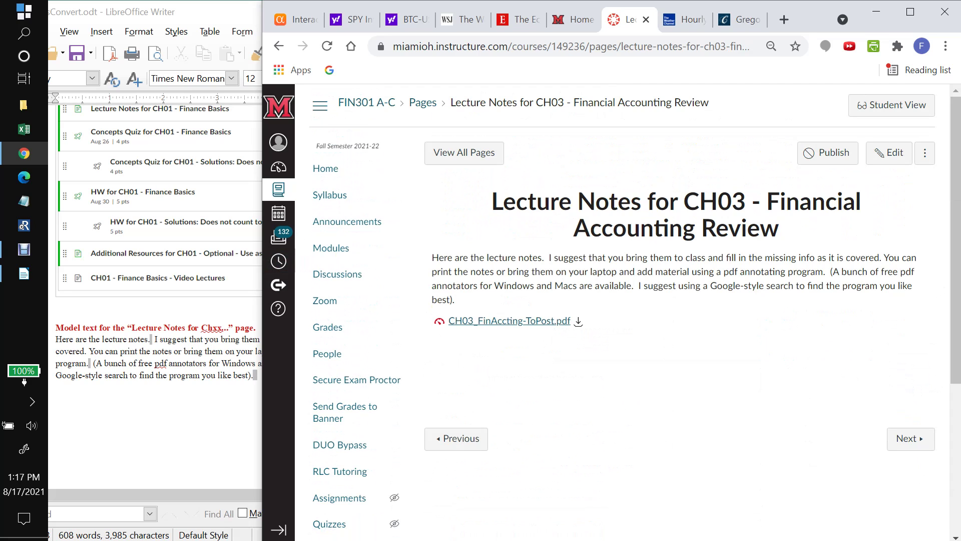
Step: Leave the page editor, confirming the exit, and return to the course Modules page
{"action": "left_click", "coordinate": [276, 51]}
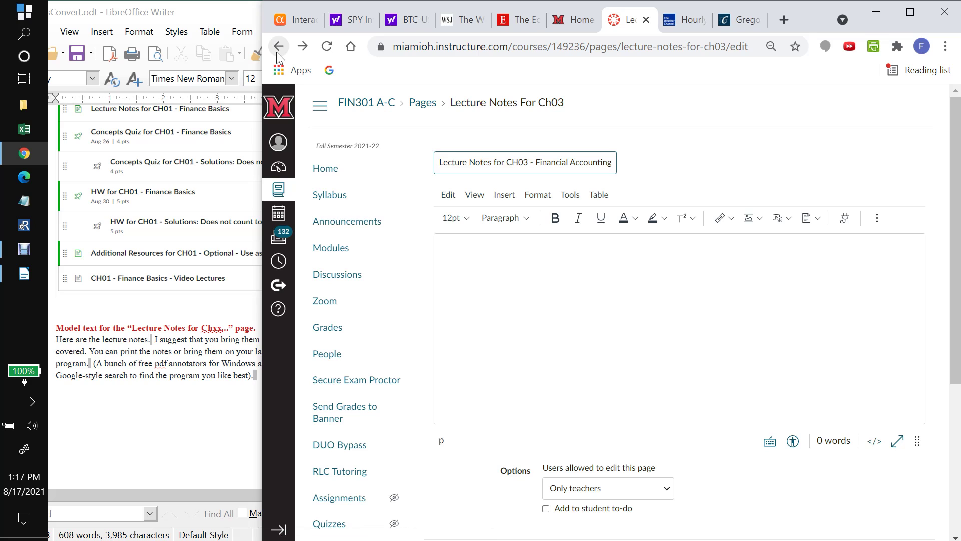
{"action": "left_click", "coordinate": [329, 249]}
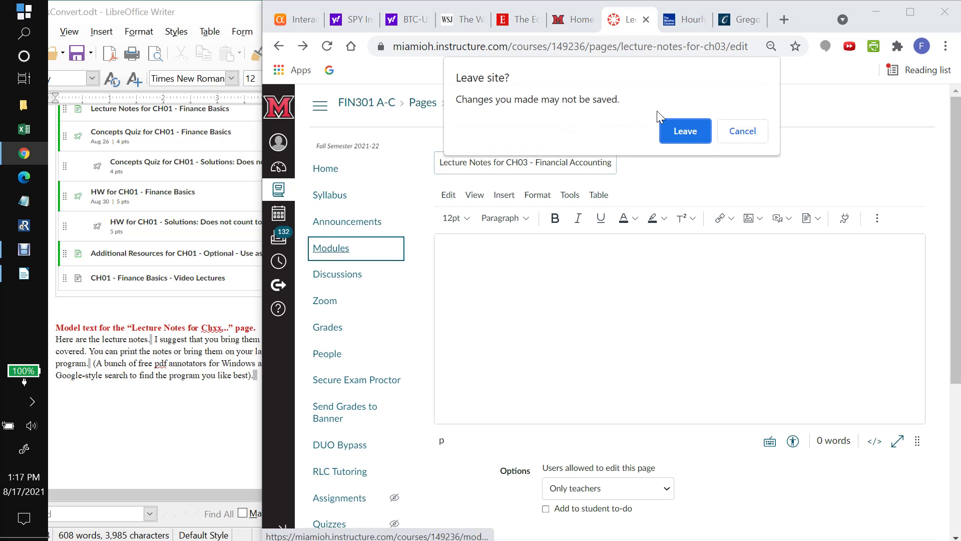
{"action": "left_click", "coordinate": [671, 129]}
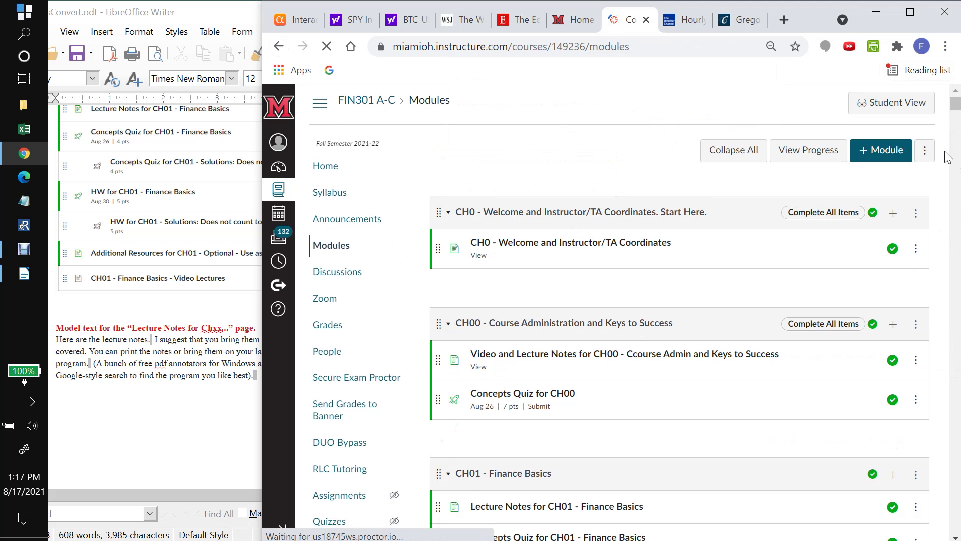
{"action": "scroll", "coordinate": [949, 156], "scroll_direction": "down", "scroll_amount": 15}
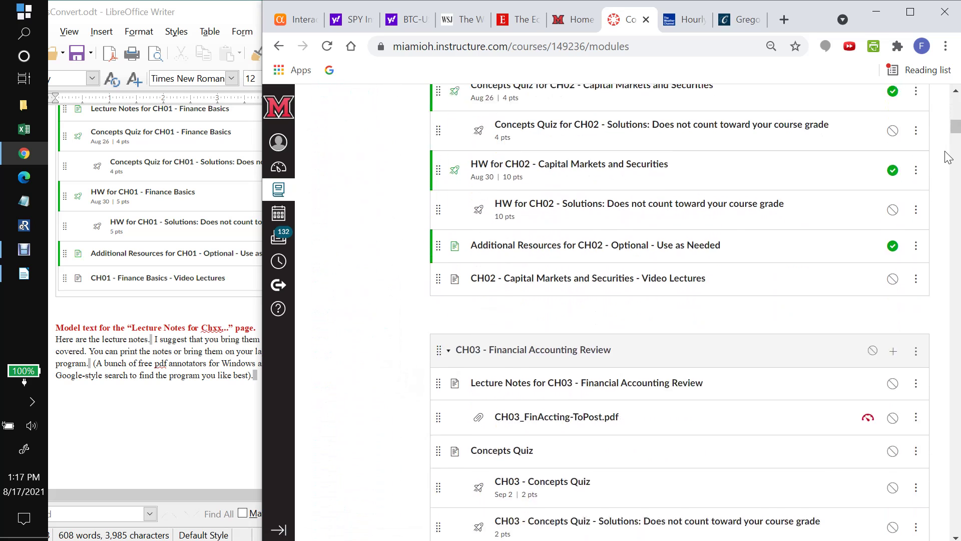
{"action": "scroll", "coordinate": [948, 157], "scroll_direction": "down", "scroll_amount": 4}
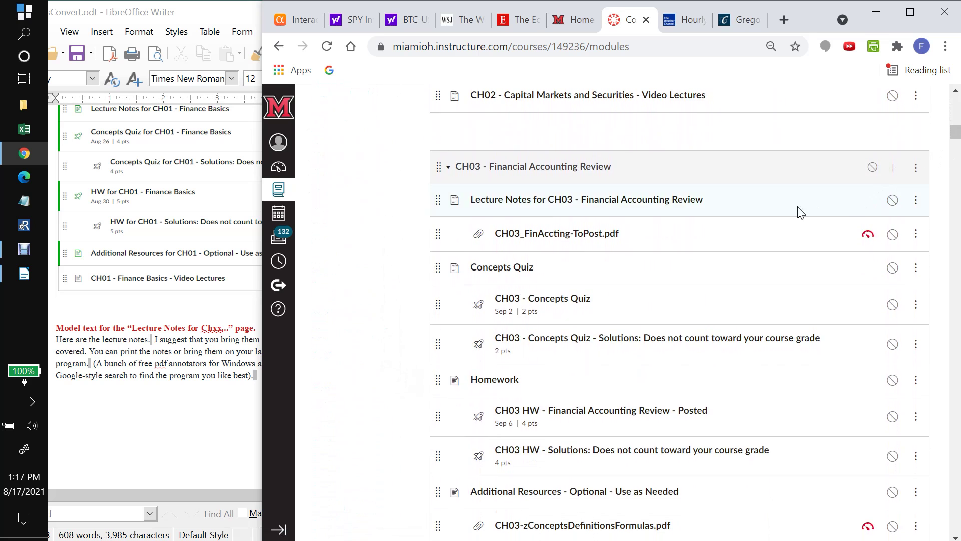
Step: Inspect the screenshot in the Writer guide, then bring the Canvas Modules page back
{"action": "left_click", "coordinate": [183, 291]}
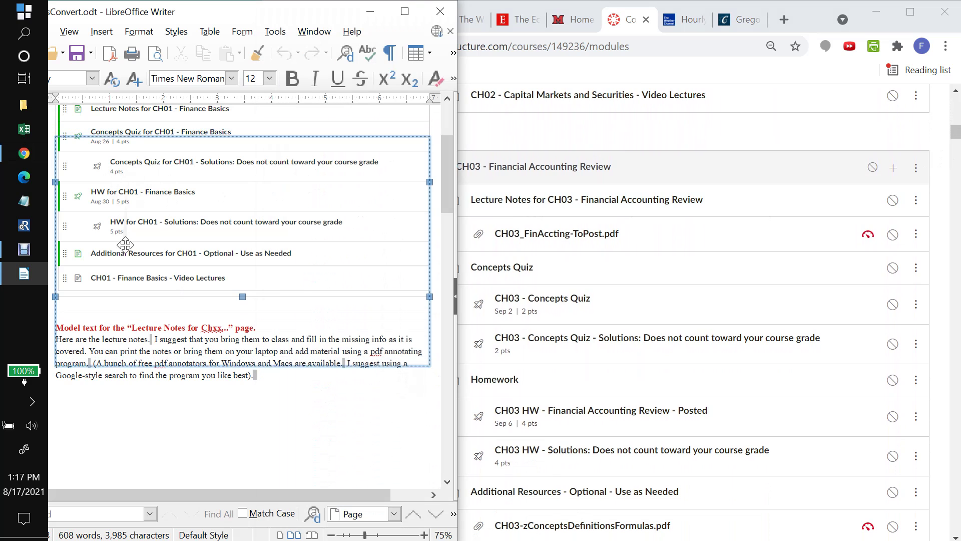
{"action": "left_click", "coordinate": [125, 165]}
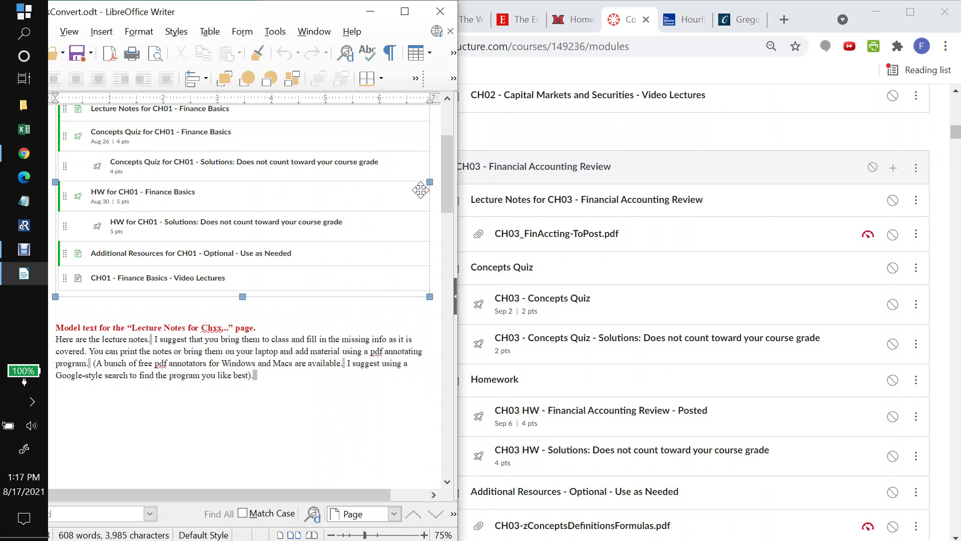
{"action": "scroll", "coordinate": [447, 163], "scroll_direction": "down", "scroll_amount": 3}
{"action": "mouse_move", "coordinate": [444, 166]}
{"action": "left_mouse_down"}
{"action": "mouse_move", "coordinate": [451, 122]}
{"action": "mouse_move", "coordinate": [450, 159]}
{"action": "left_mouse_up"}
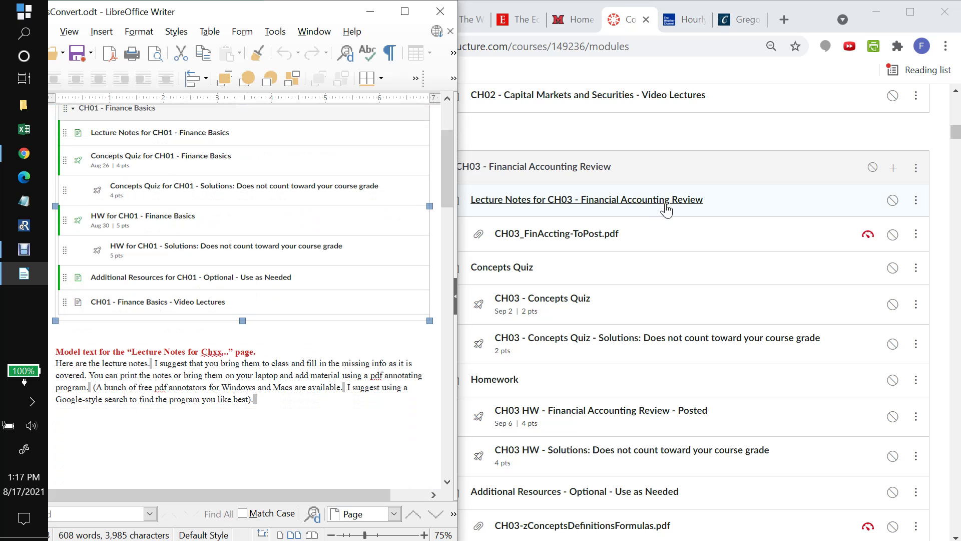
{"action": "left_click", "coordinate": [734, 155]}
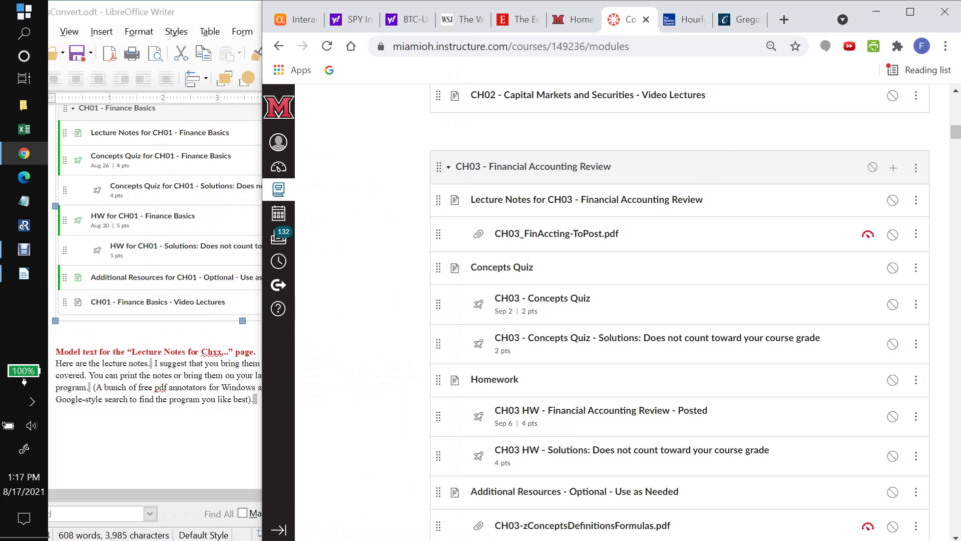
{"action": "left_click", "coordinate": [24, 250]}
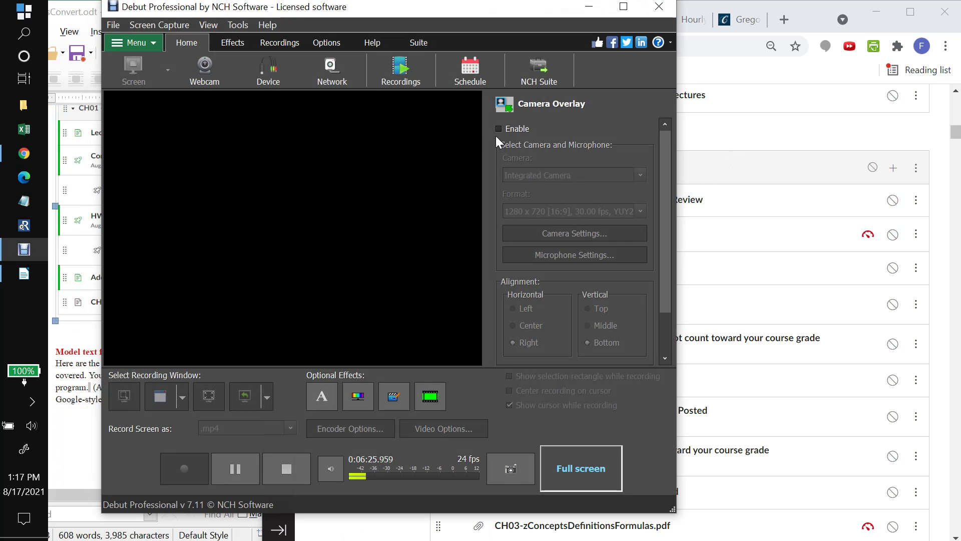
{"action": "left_click", "coordinate": [591, 8]}
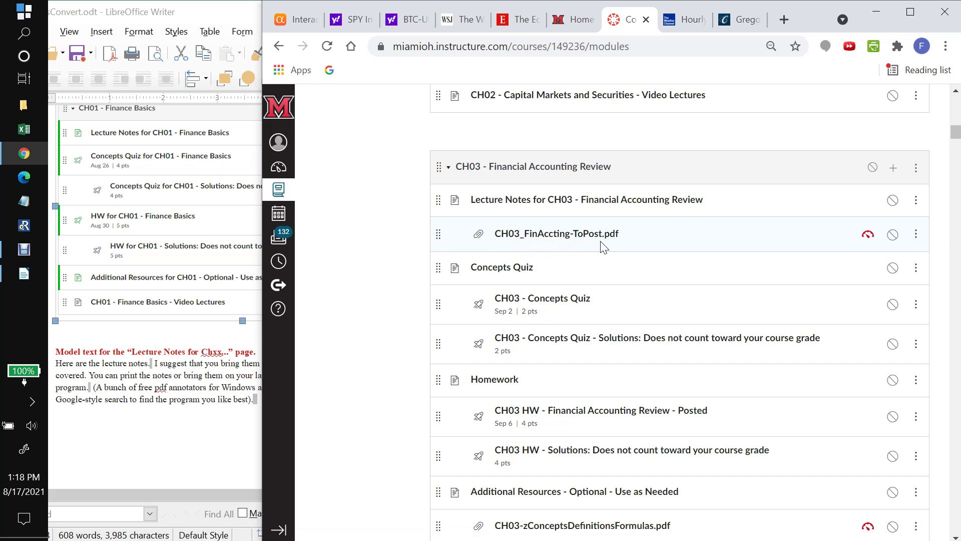
{"action": "left_click", "coordinate": [653, 206]}
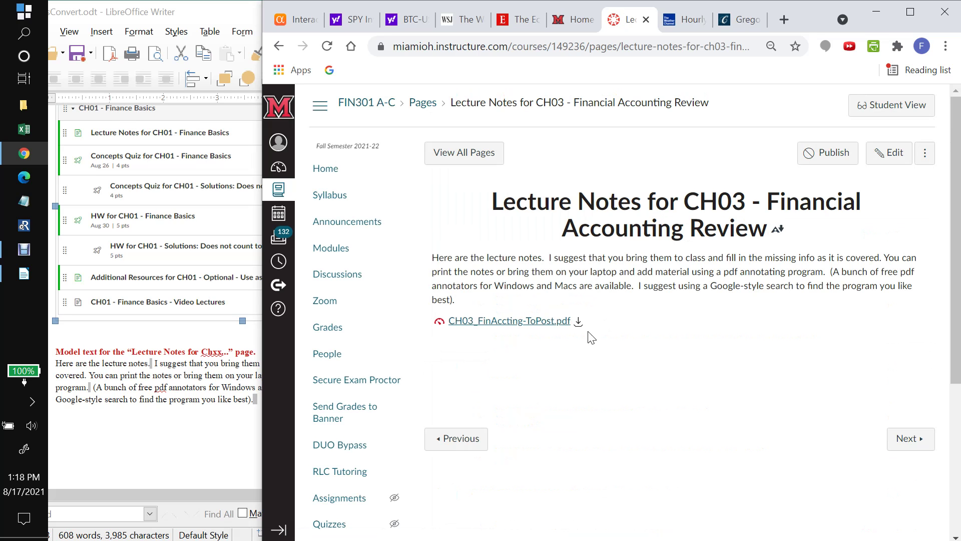
{"action": "left_click", "coordinate": [527, 322]}
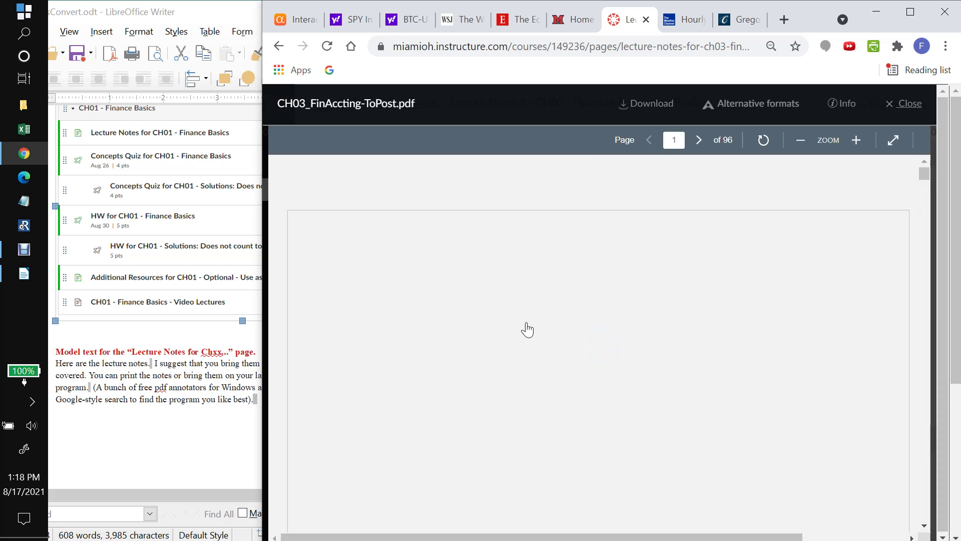
{"action": "scroll", "coordinate": [527, 329], "scroll_direction": "down", "scroll_amount": 15}
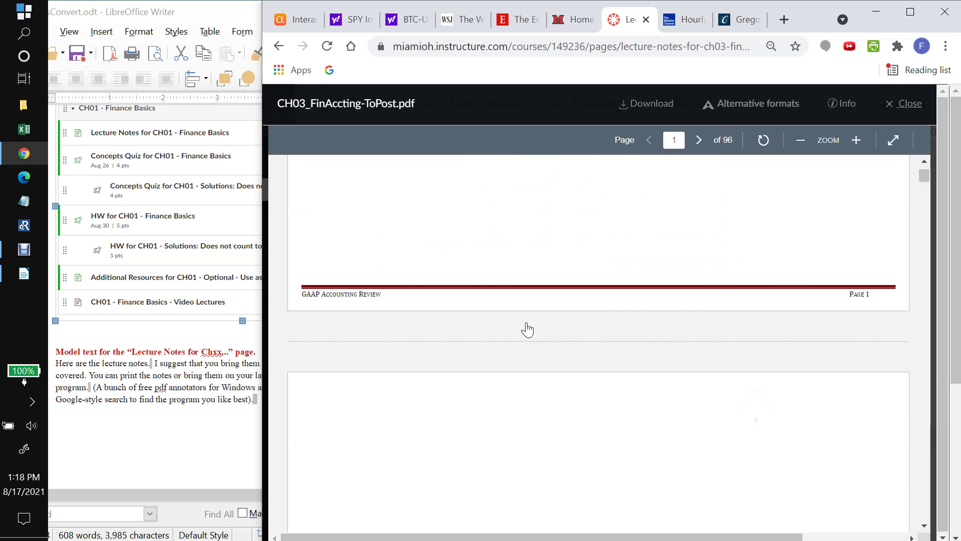
{"action": "scroll", "coordinate": [527, 329], "scroll_direction": "down", "scroll_amount": 12}
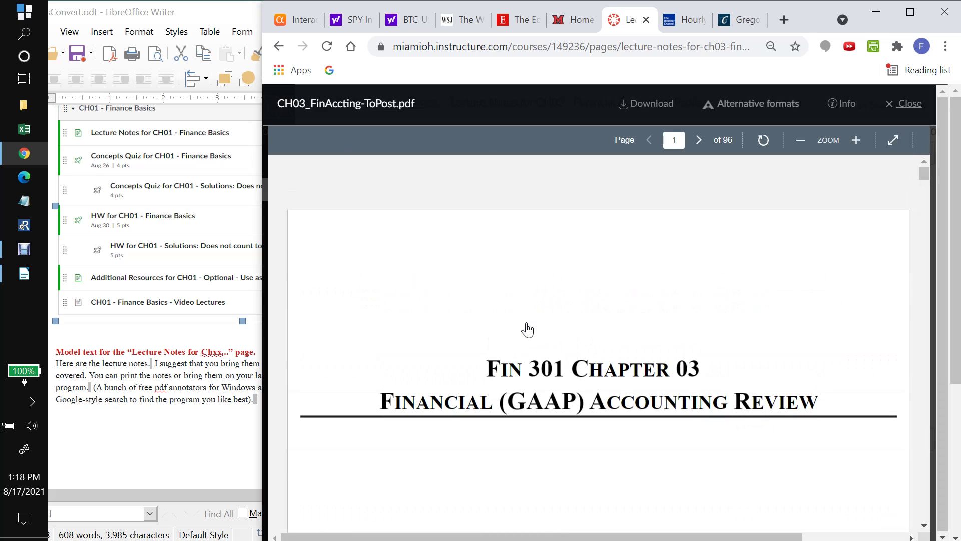
{"action": "left_click", "coordinate": [280, 48]}
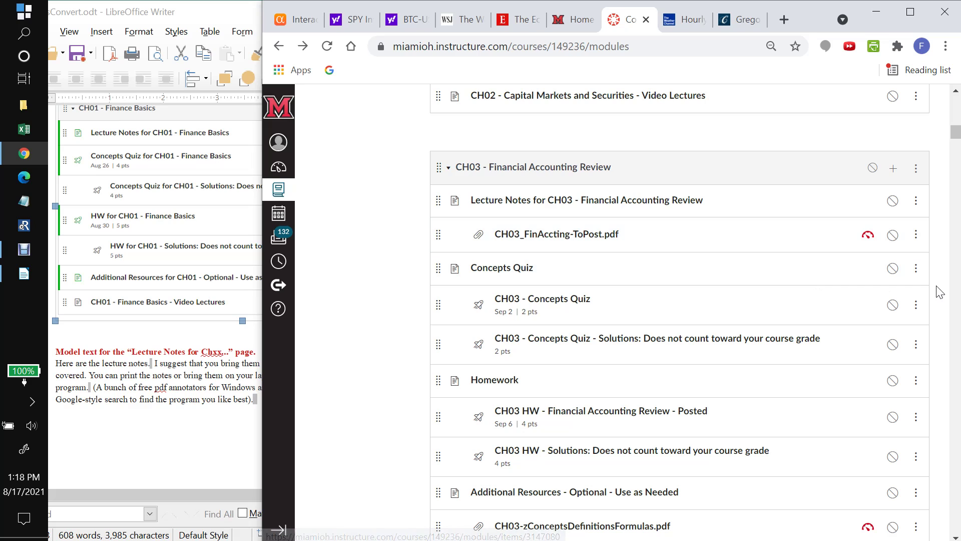
Step: Remove the CH03_FinAccting-ToPost.pdf item from the CH03 module and confirm
{"action": "left_click", "coordinate": [917, 237]}
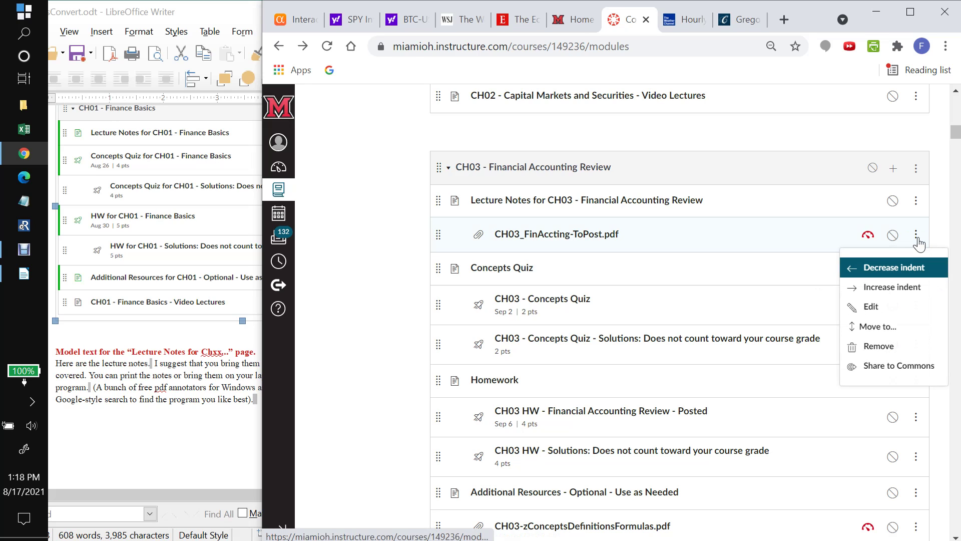
{"action": "left_click", "coordinate": [881, 345]}
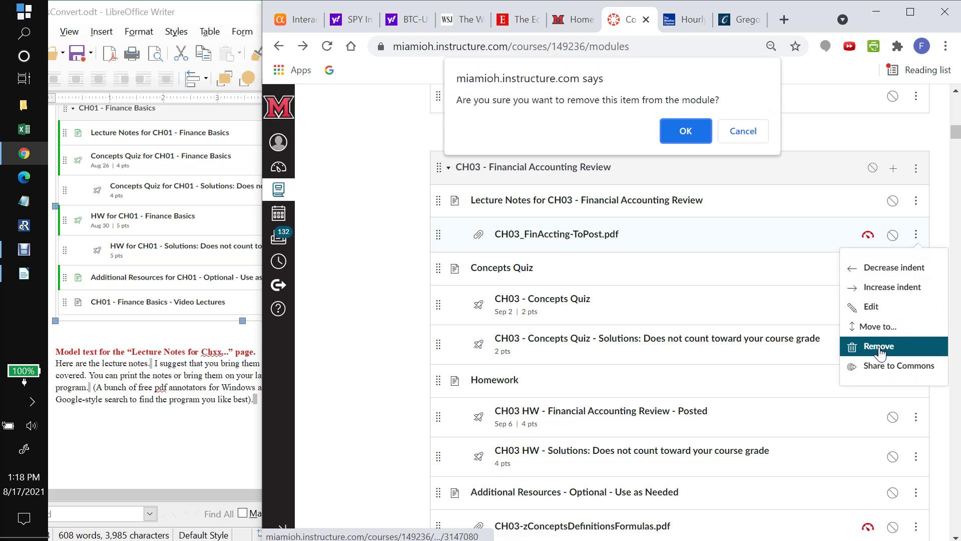
{"action": "left_click", "coordinate": [672, 128]}
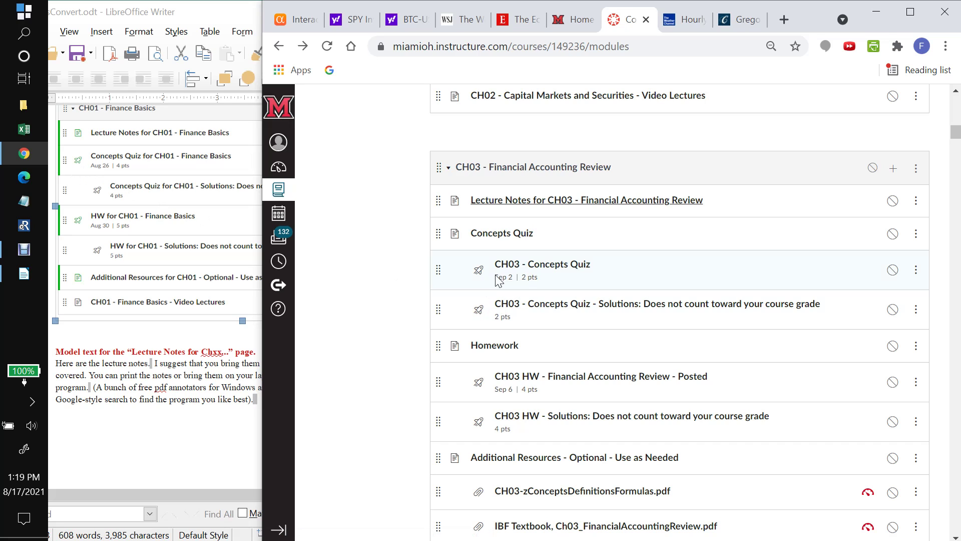
Step: Remove the Concepts Quiz header from the CH03 module
{"action": "left_click", "coordinate": [916, 234]}
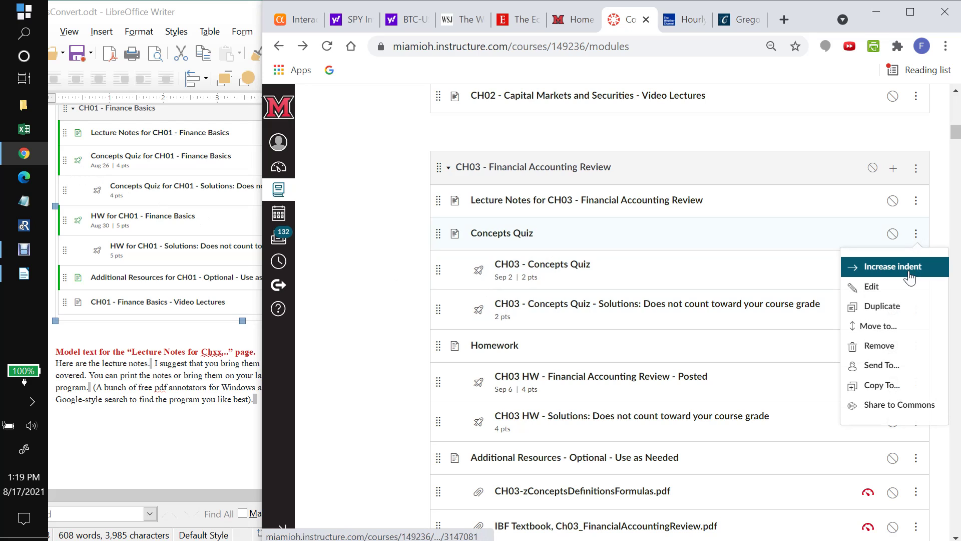
{"action": "left_click", "coordinate": [896, 345]}
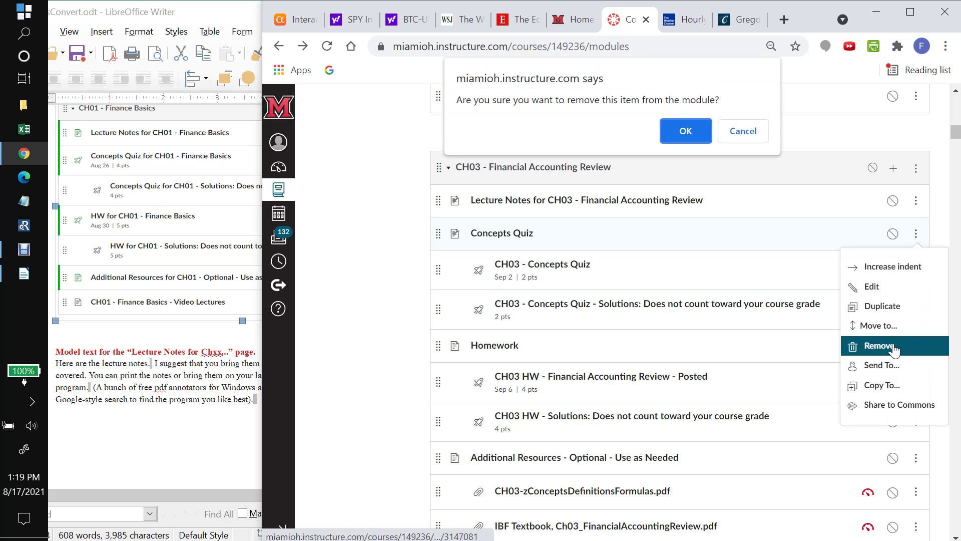
{"action": "left_click", "coordinate": [693, 141]}
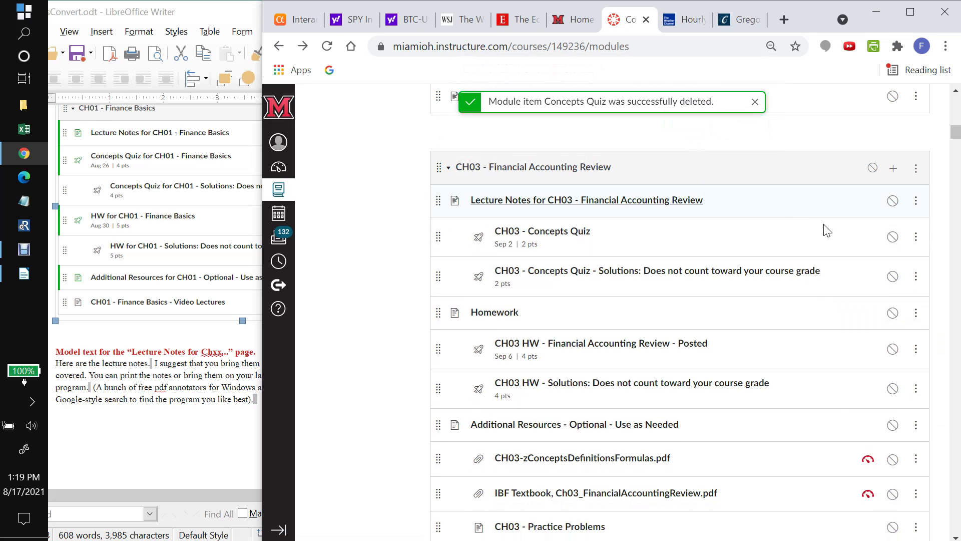
Step: Decrease the indent of CH03 - Concepts Quiz two levels and open the quiz page
{"action": "left_click", "coordinate": [916, 236]}
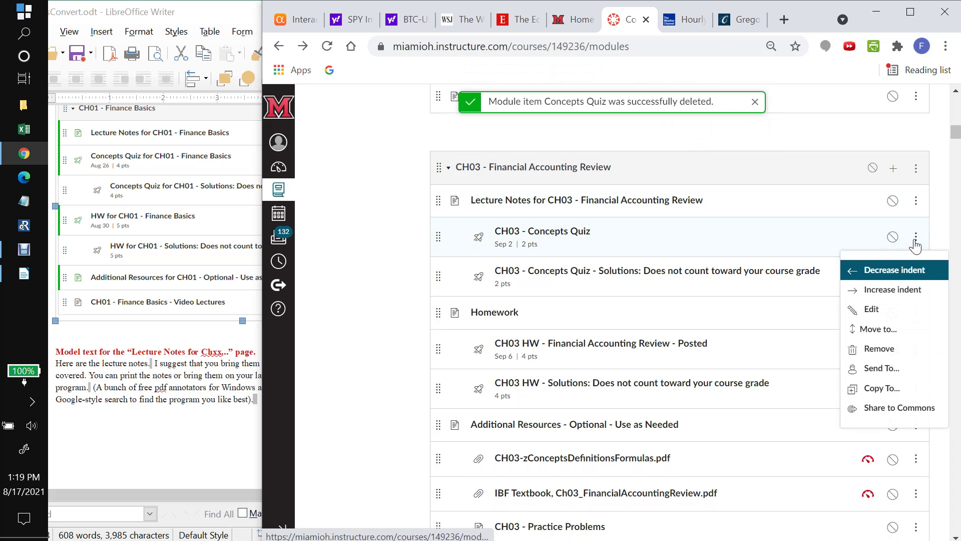
{"action": "left_click", "coordinate": [900, 273]}
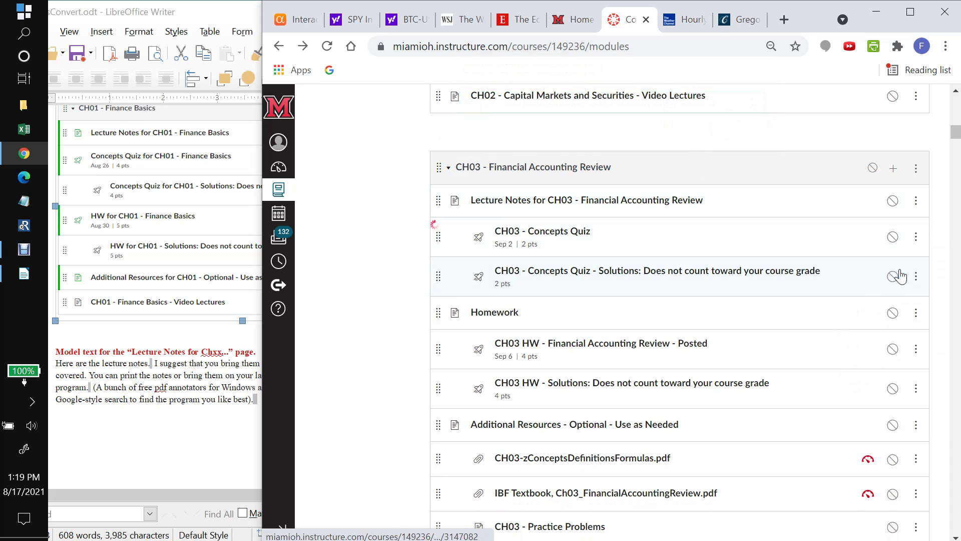
{"action": "left_click", "coordinate": [916, 241]}
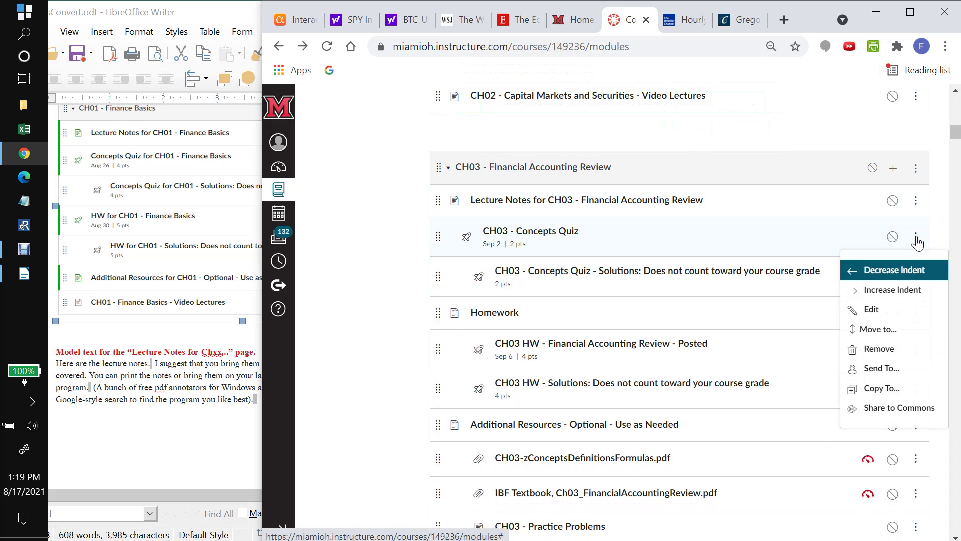
{"action": "left_click", "coordinate": [906, 272]}
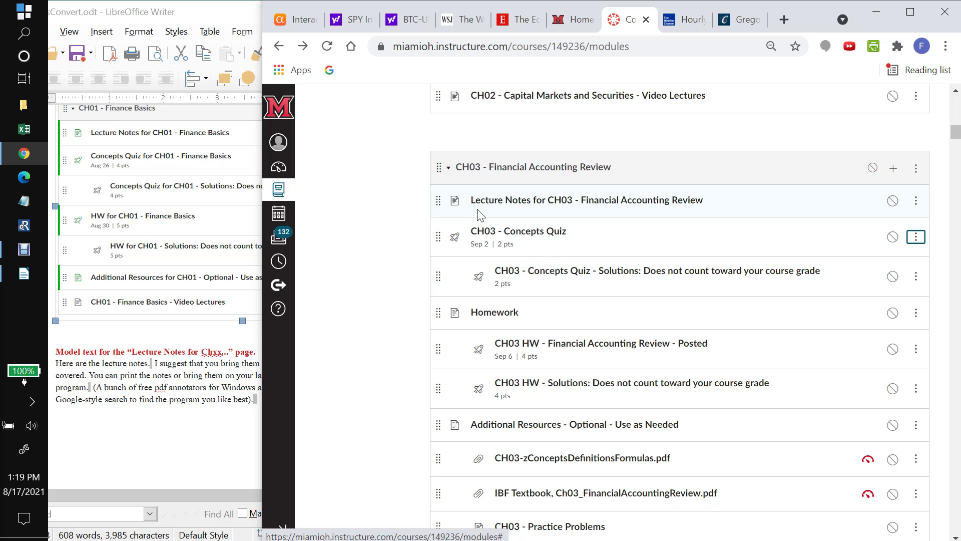
{"action": "left_click", "coordinate": [534, 239]}
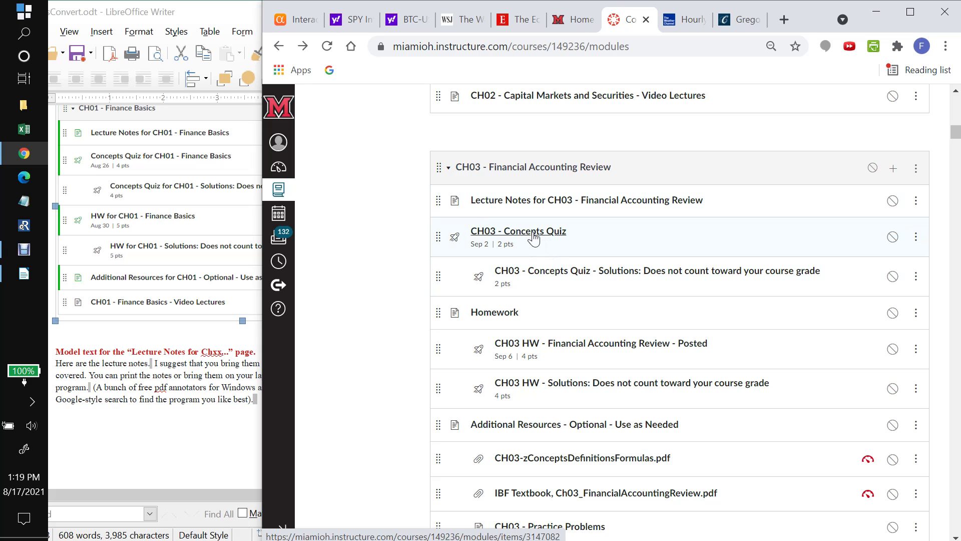
{"action": "left_click", "coordinate": [534, 235]}
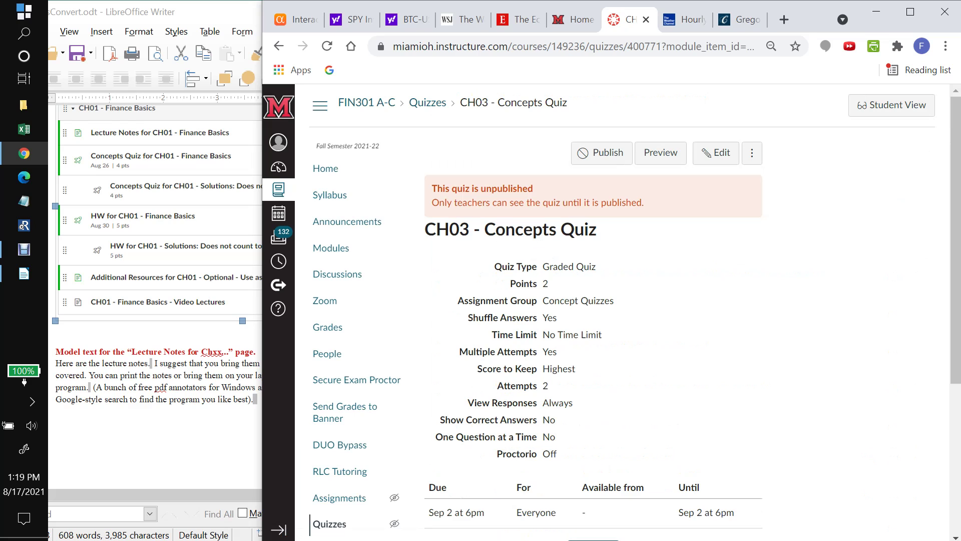
Step: Open the CH03 - Concepts Quiz edit form with the cursor in Quiz Instructions, then return to Writer
{"action": "left_click", "coordinate": [720, 152]}
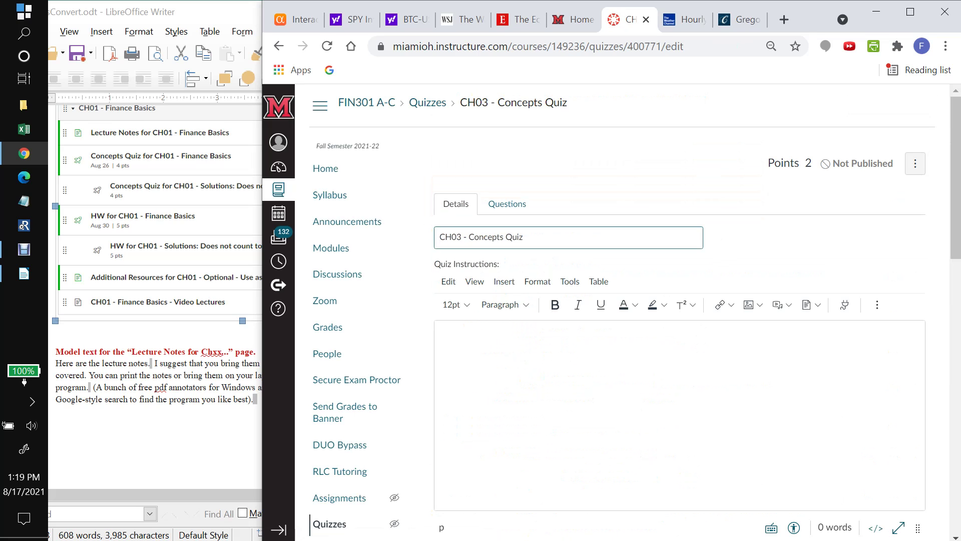
{"action": "left_click", "coordinate": [442, 342]}
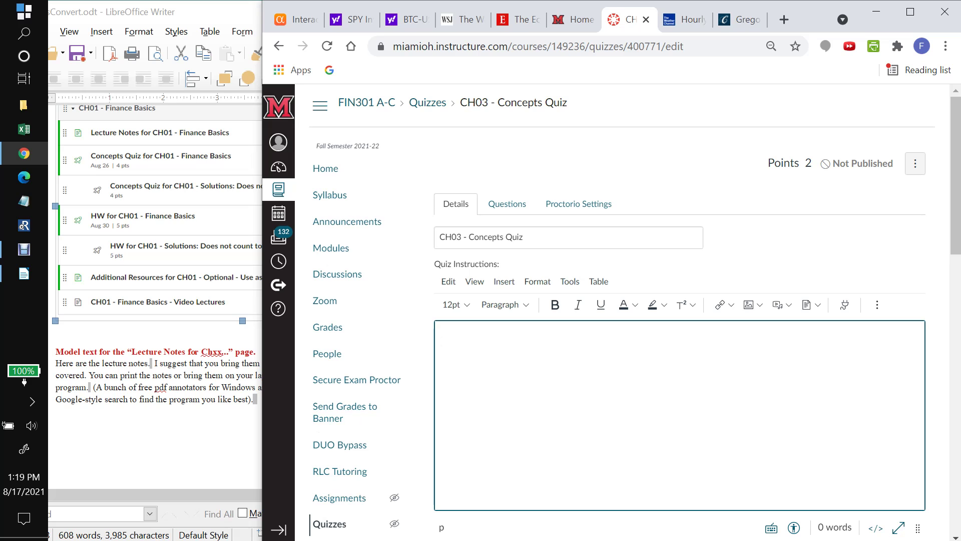
{"action": "key", "text": "alt+Tab"}
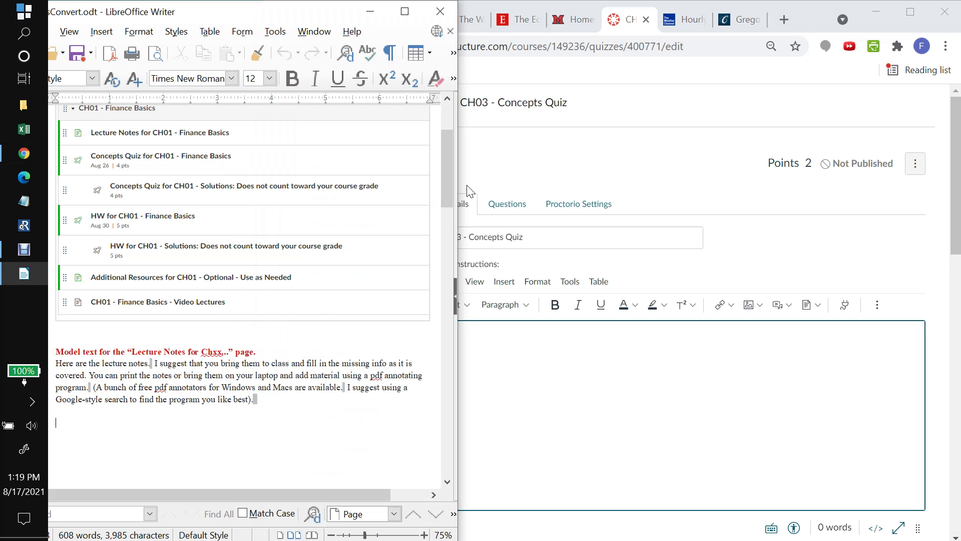
Step: Copy the Concept Quizzes model paragraph from Writer into the quiz's Quiz Instructions box
{"action": "left_click_drag", "start_coordinate": [450, 185], "coordinate": [452, 261]}
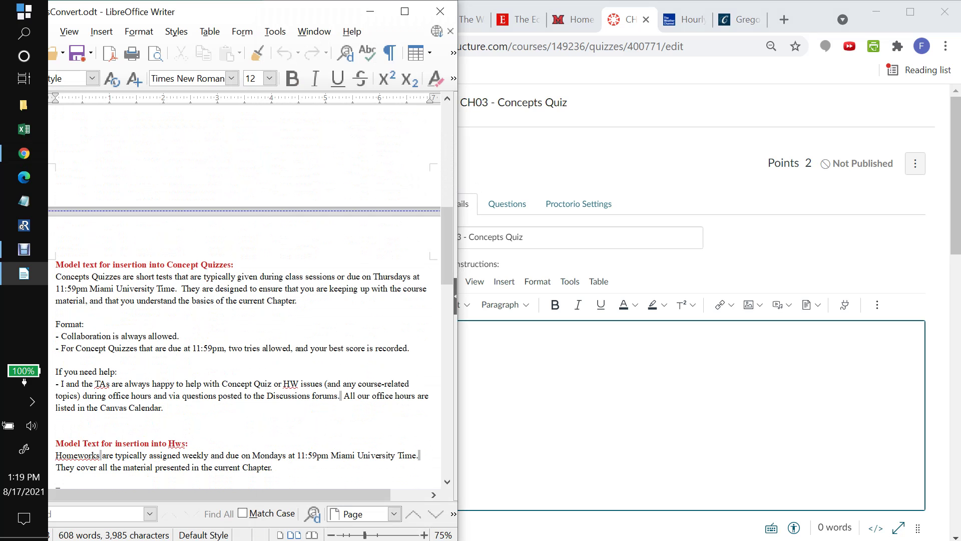
{"action": "left_click_drag", "start_coordinate": [55, 277], "coordinate": [298, 301]}
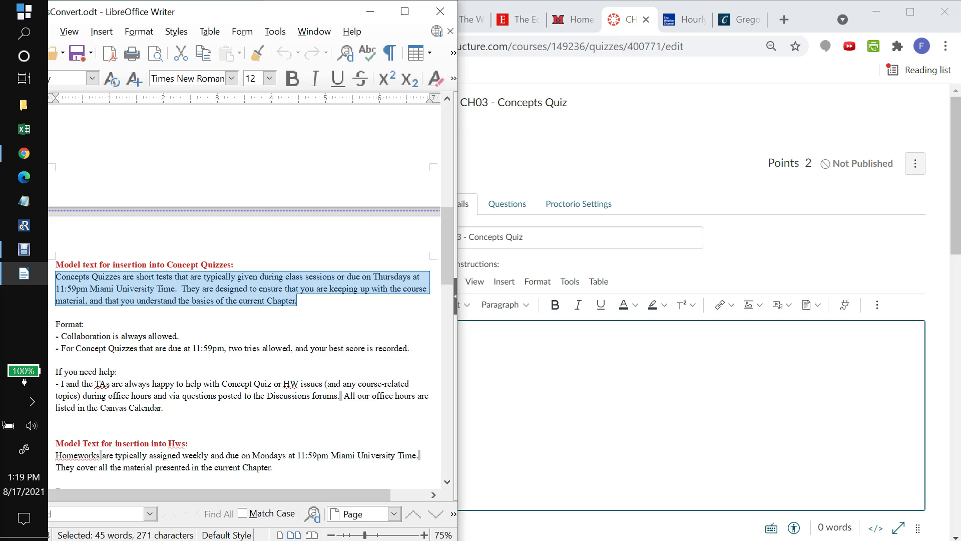
{"action": "key", "text": "ctrl+c"}
{"action": "key", "text": "alt+Tab"}
{"action": "key", "text": "ctrl+v"}
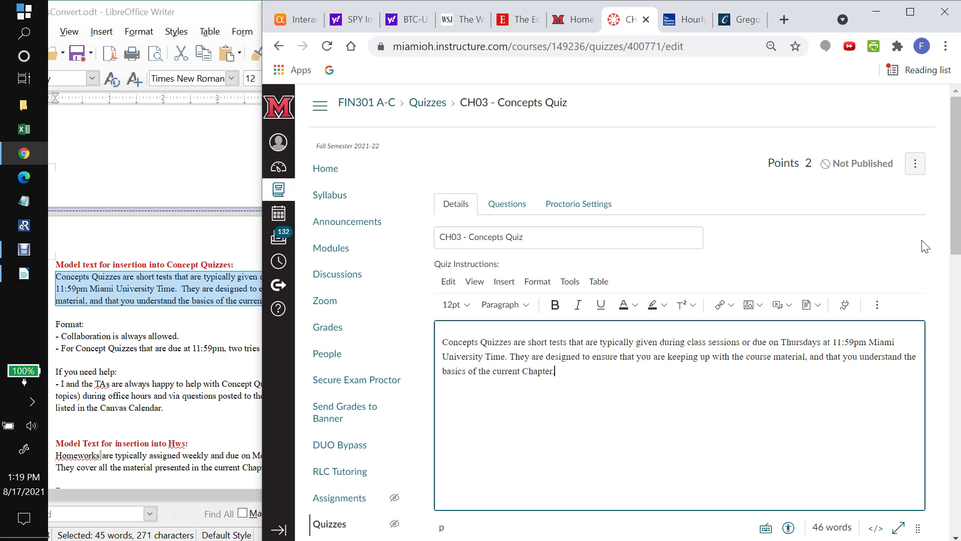
Step: Scroll down the quiz edit page to the Assign section showing the Sep 2 6pm due date
{"action": "left_click_drag", "start_coordinate": [956, 200], "coordinate": [959, 478]}
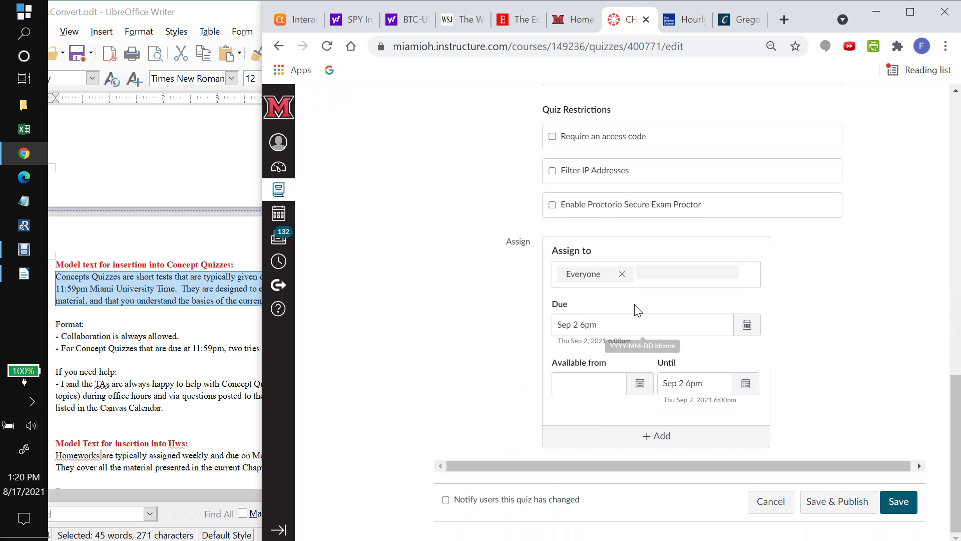
Step: Set the quiz's availability end to Sep 2 11:59pm, save, and return to Modules
{"action": "left_click", "coordinate": [637, 324]}
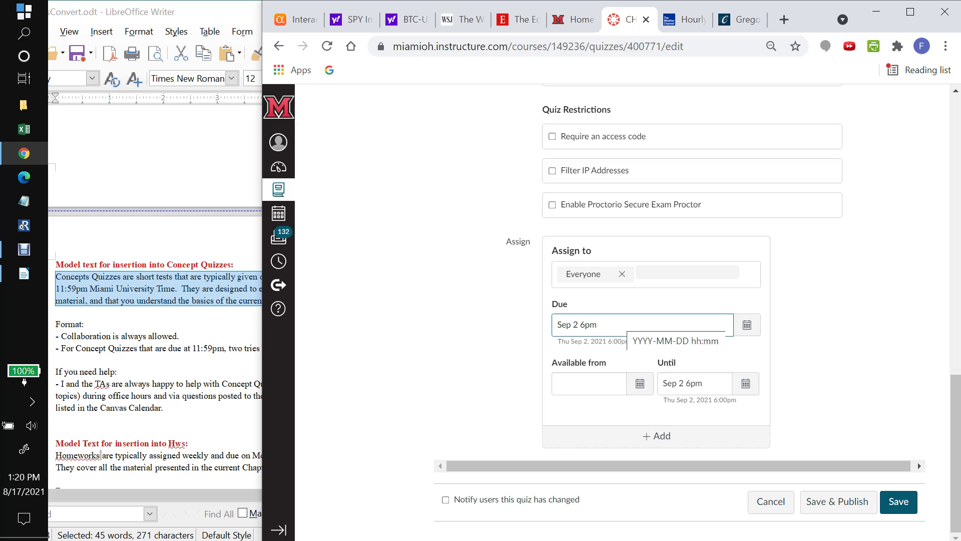
{"action": "key", "text": "BackSpace"}
{"action": "key", "text": "BackSpace"}
{"action": "key", "text": "BackSpace"}
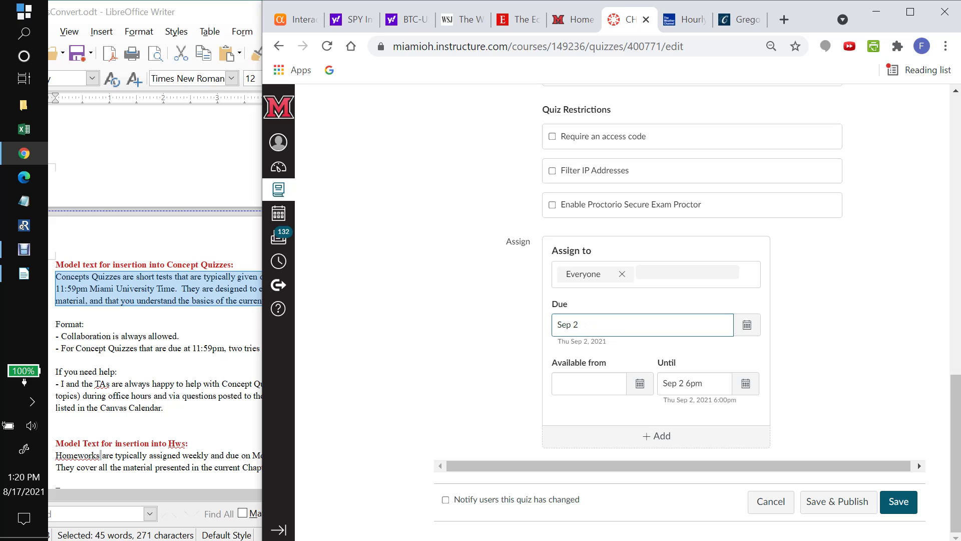
{"action": "type", "text": "11:59pm"}
{"action": "key", "text": "ctrl+a"}
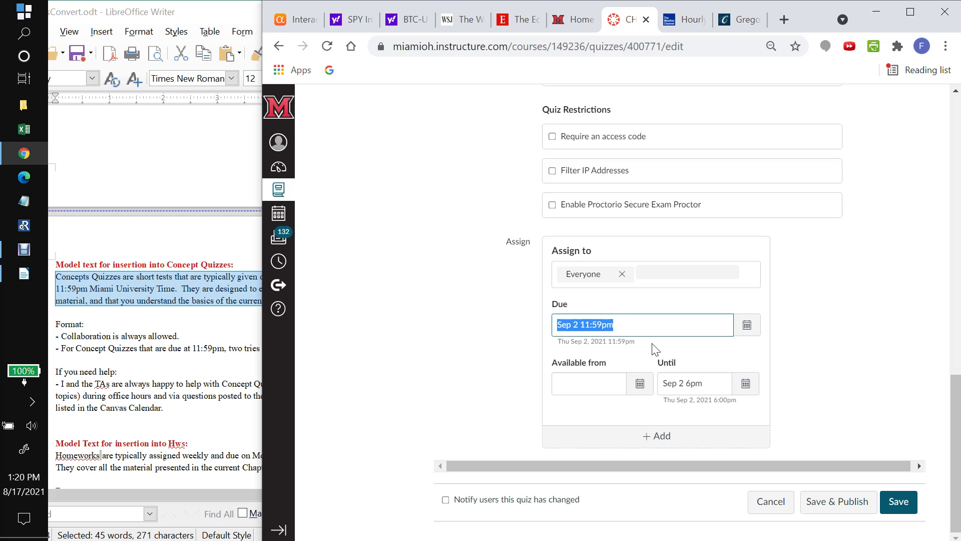
{"action": "triple_click", "coordinate": [694, 383]}
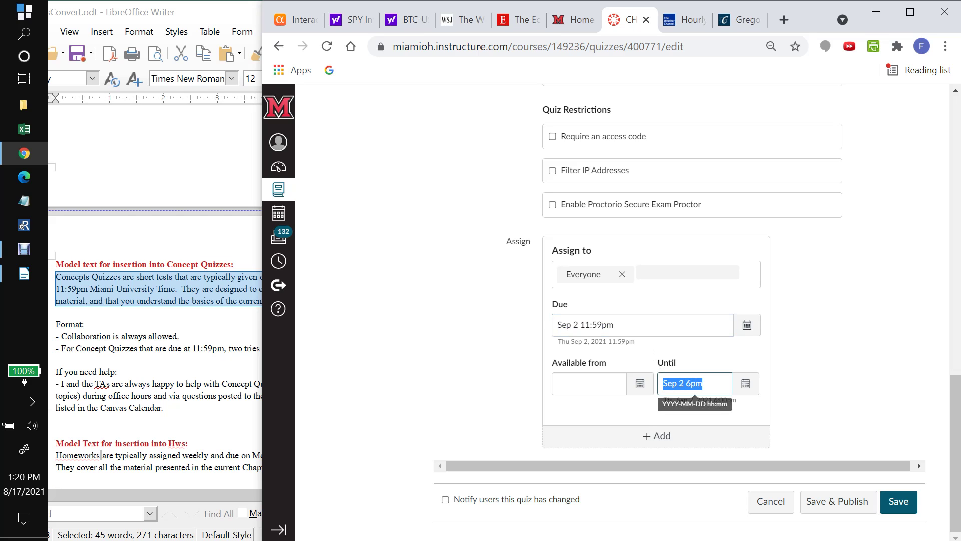
{"action": "key", "text": "ctrl+v"}
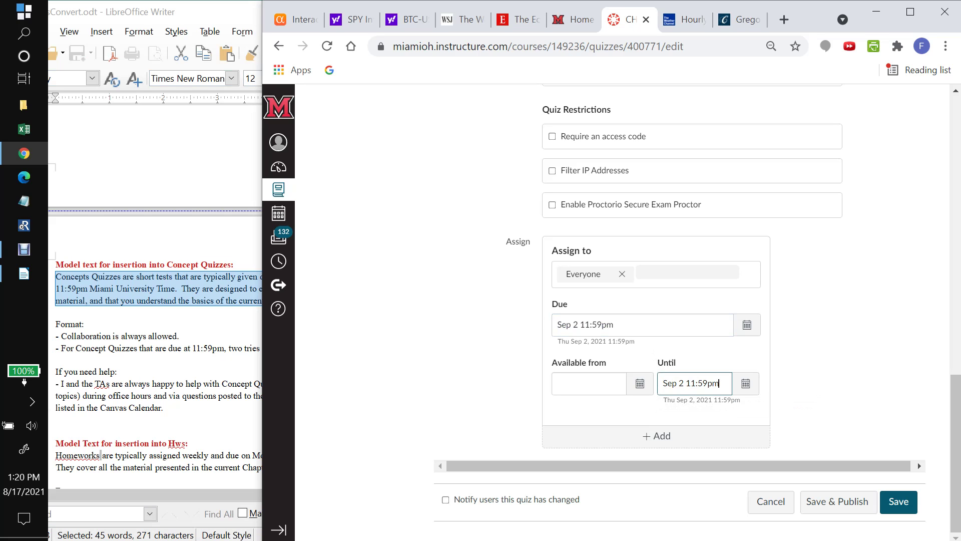
{"action": "left_click", "coordinate": [898, 501]}
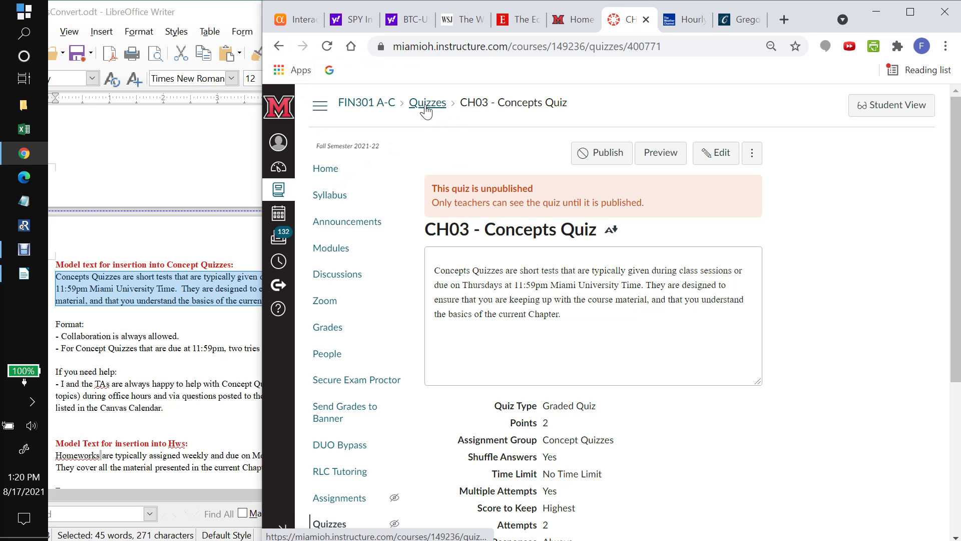
{"action": "left_click", "coordinate": [339, 255]}
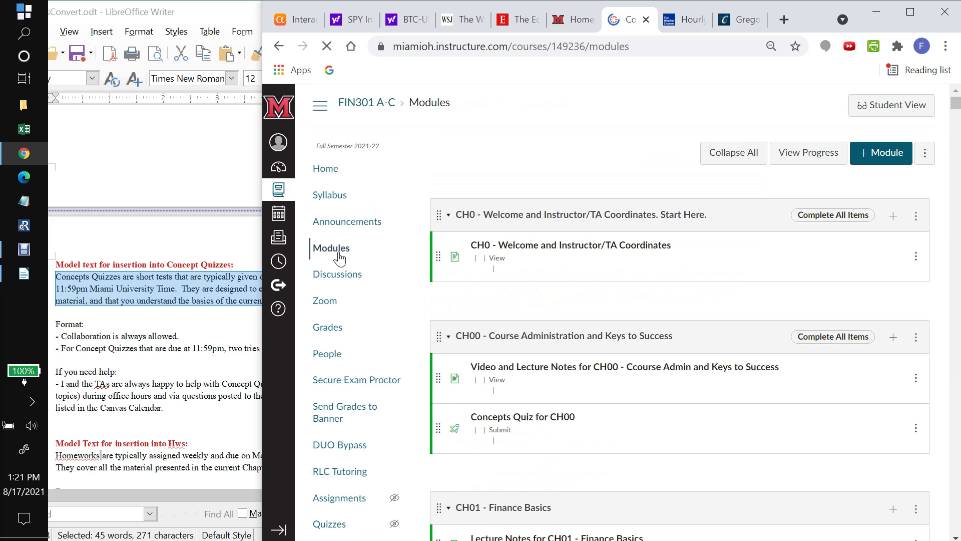
Step: Scroll the Modules page down to the CH03 - Financial Accounting Review module
{"action": "scroll", "coordinate": [340, 258], "scroll_direction": "down", "scroll_amount": 6}
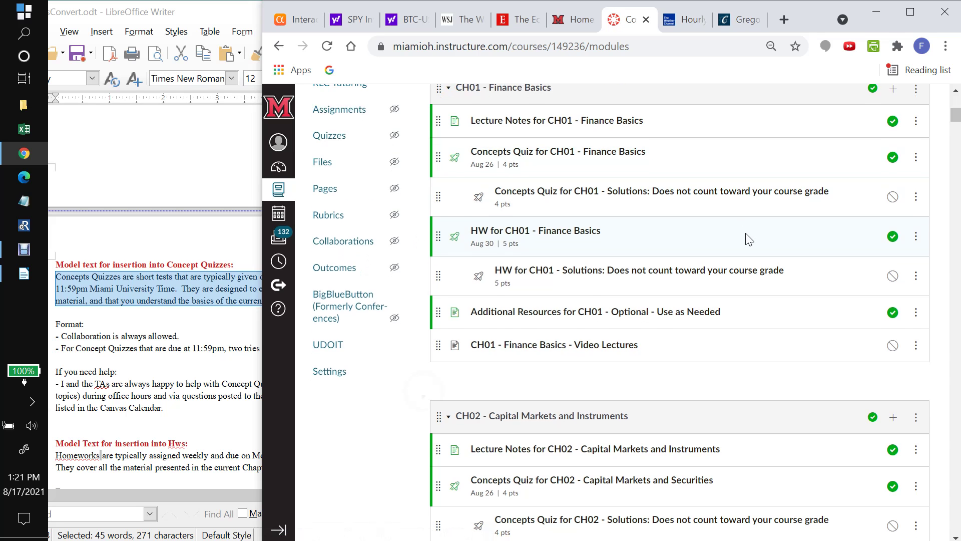
{"action": "scroll", "coordinate": [749, 239], "scroll_direction": "down", "scroll_amount": 10}
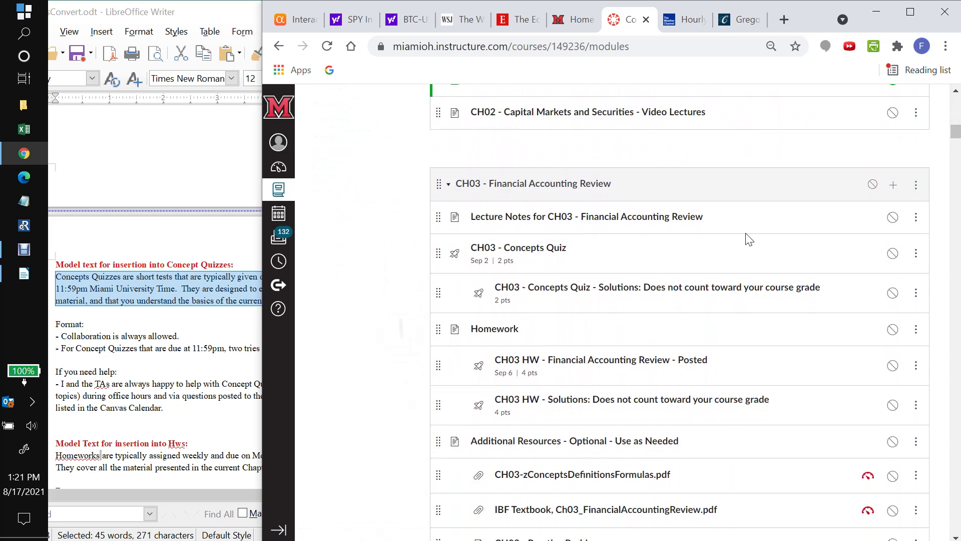
{"action": "scroll", "coordinate": [749, 239], "scroll_direction": "down", "scroll_amount": 2}
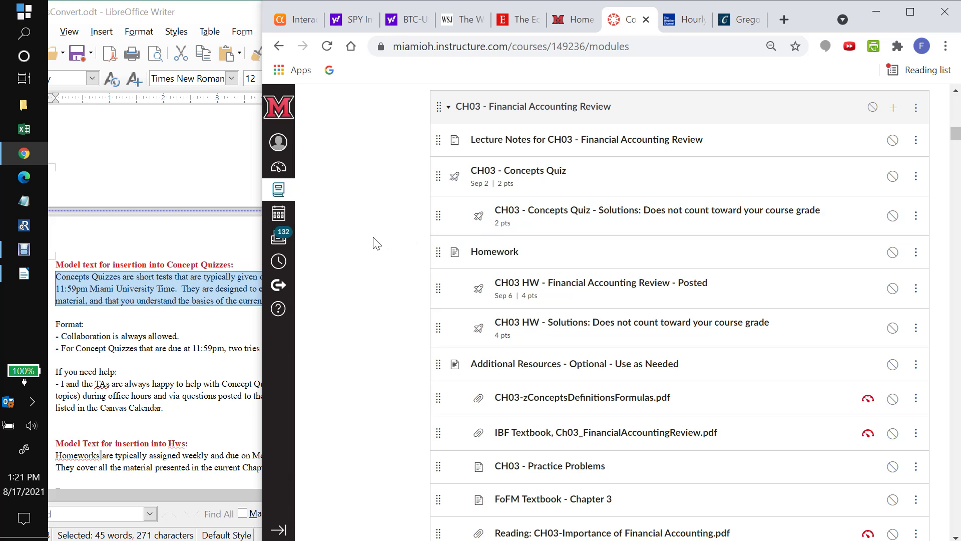
Step: Check the example chapter table in the Writer notes, then open CH03 - Concepts Quiz in Canvas
{"action": "key", "text": "alt+Tab"}
{"action": "scroll", "coordinate": [441, 217], "scroll_direction": "up", "scroll_amount": 5}
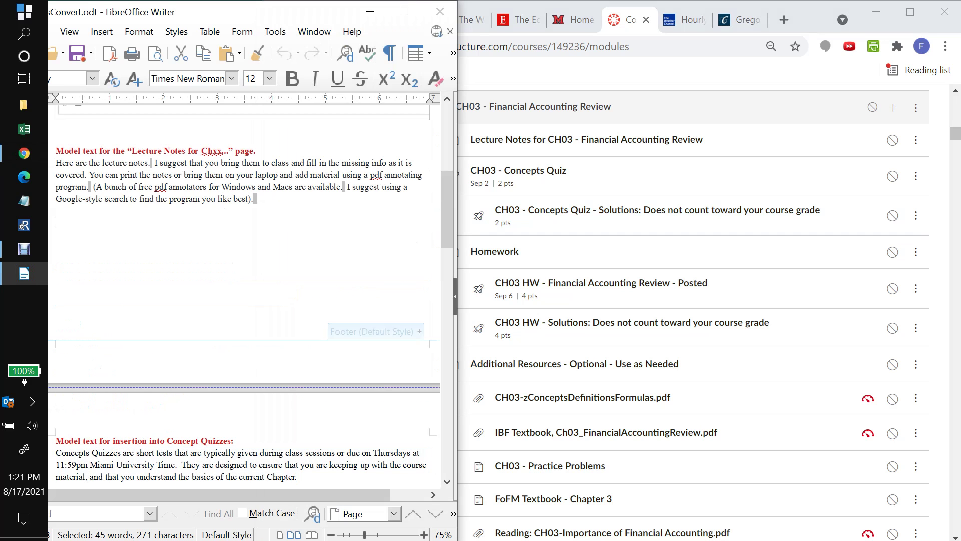
{"action": "left_click_drag", "start_coordinate": [440, 218], "coordinate": [438, 176]}
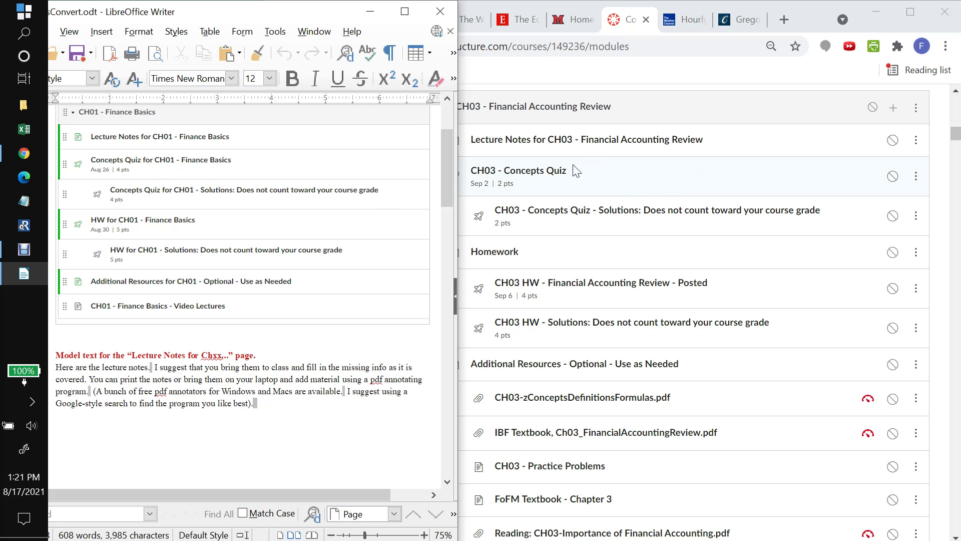
{"action": "left_click", "coordinate": [545, 176]}
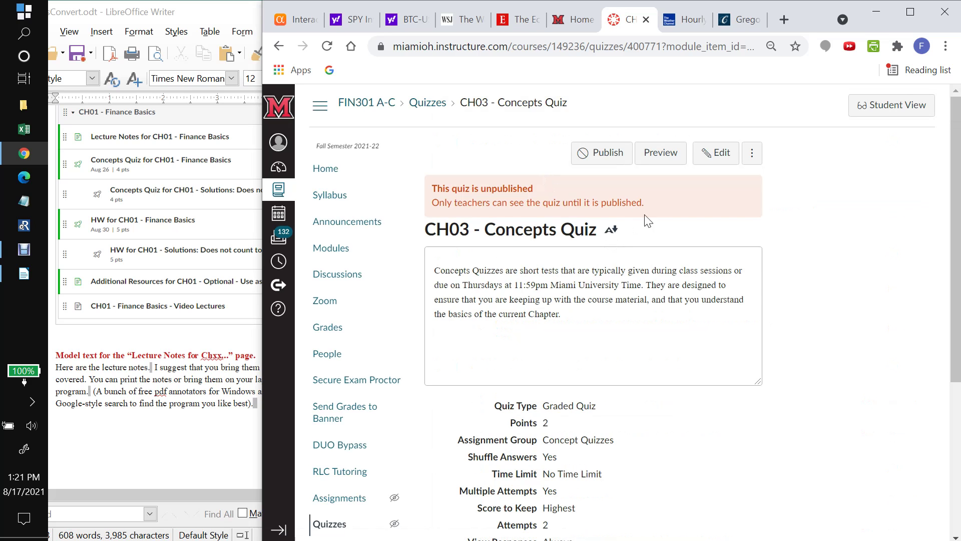
Step: Retitle the quiz 'Concepts Quiz for CH03 - Financial Accounting Review' and save it unpublished
{"action": "left_click", "coordinate": [717, 154]}
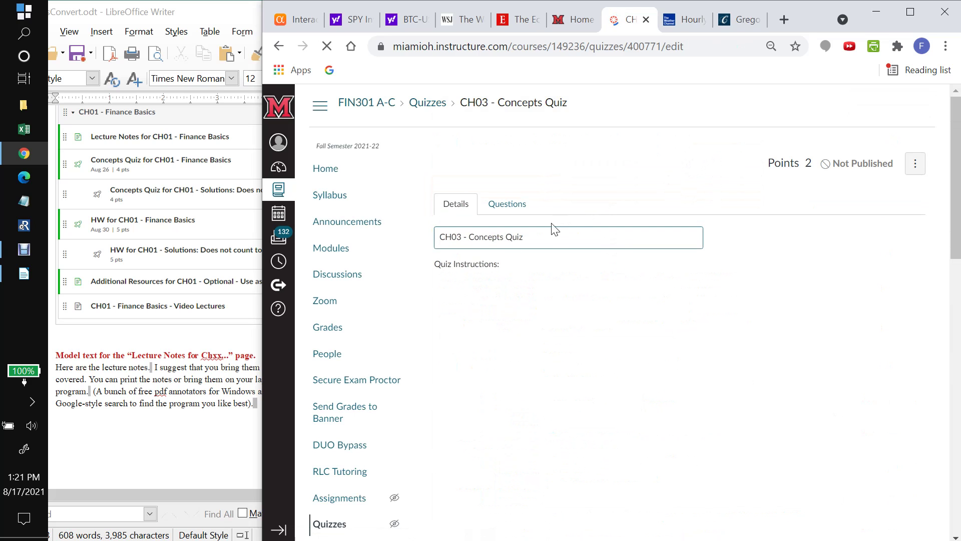
{"action": "type", "text": "Conce"}
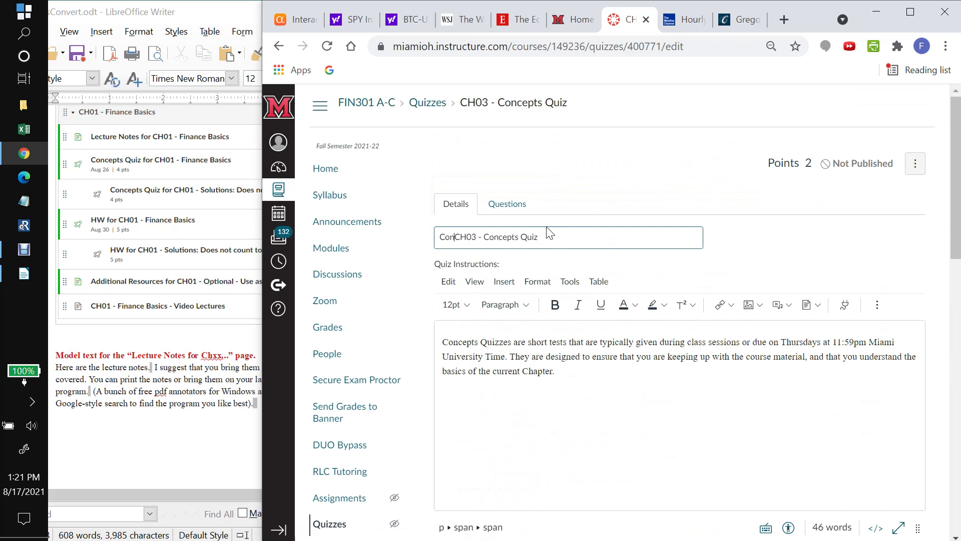
{"action": "type", "text": "pts Quiz"}
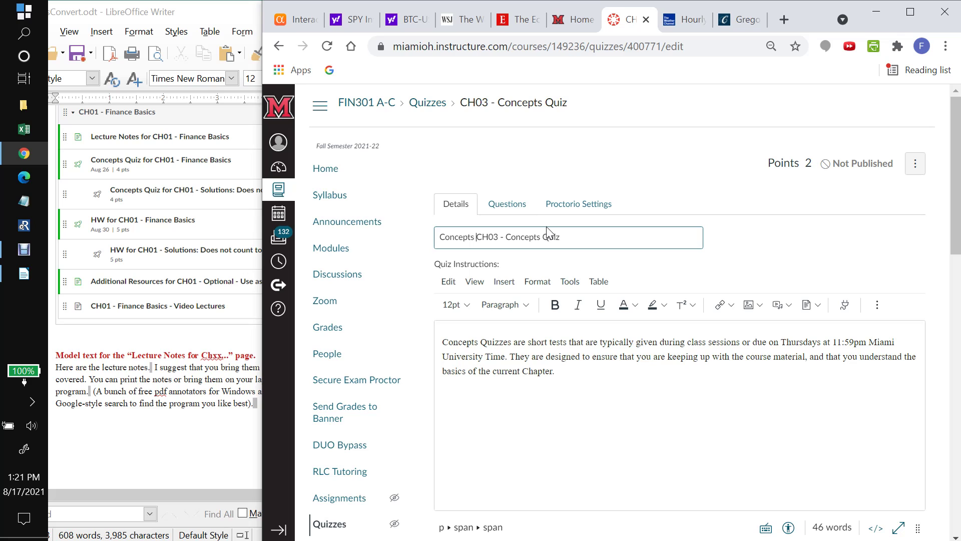
{"action": "type", "text": " for"}
{"action": "key", "text": "BackSpace"}
{"action": "key", "text": "BackSpace"}
{"action": "key", "text": "BackSpace"}
{"action": "key", "text": "BackSpace"}
{"action": "key", "text": "BackSpace"}
{"action": "key", "text": "BackSpace"}
{"action": "key", "text": "BackSpace"}
{"action": "type", "text": "Financial Accounting Review"}
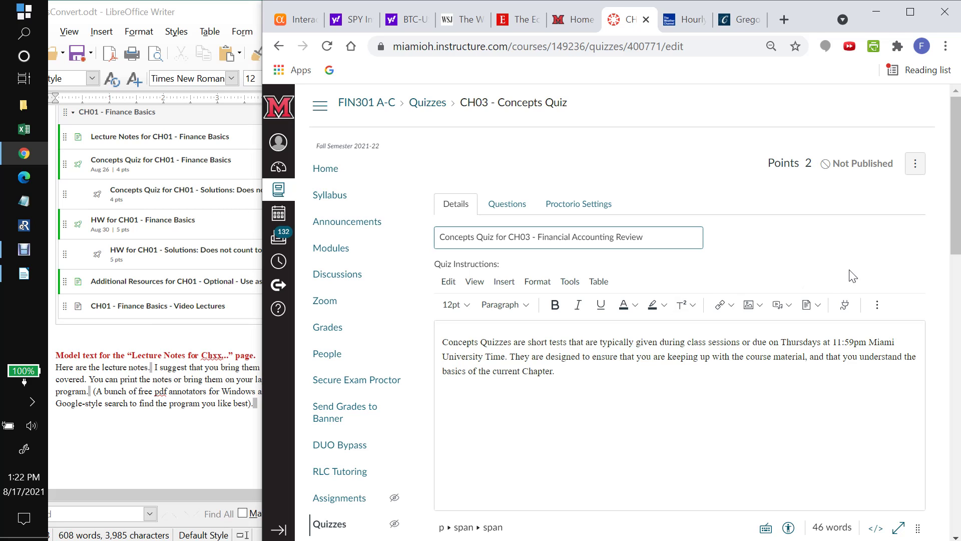
{"action": "scroll", "coordinate": [952, 255], "scroll_direction": "down", "scroll_amount": 4}
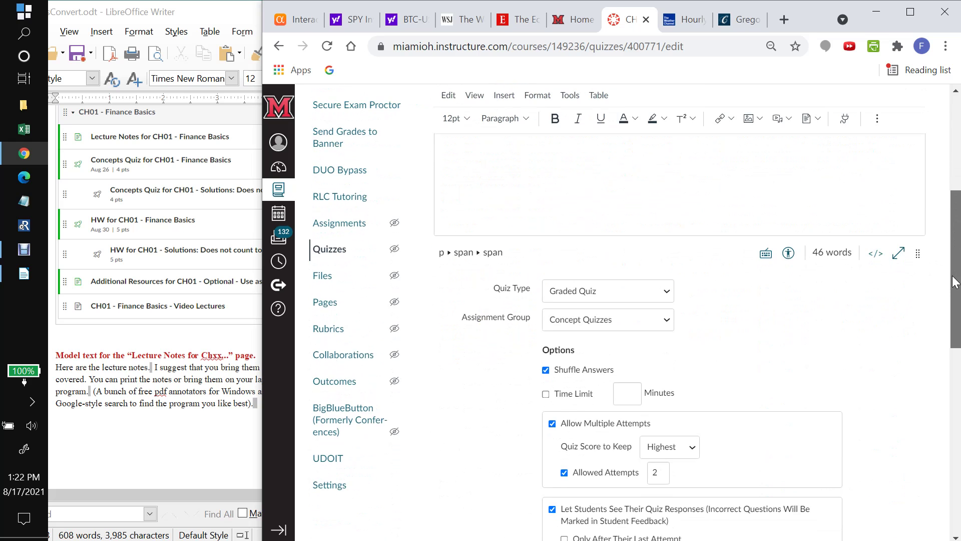
{"action": "scroll", "coordinate": [952, 255], "scroll_direction": "up", "scroll_amount": 2}
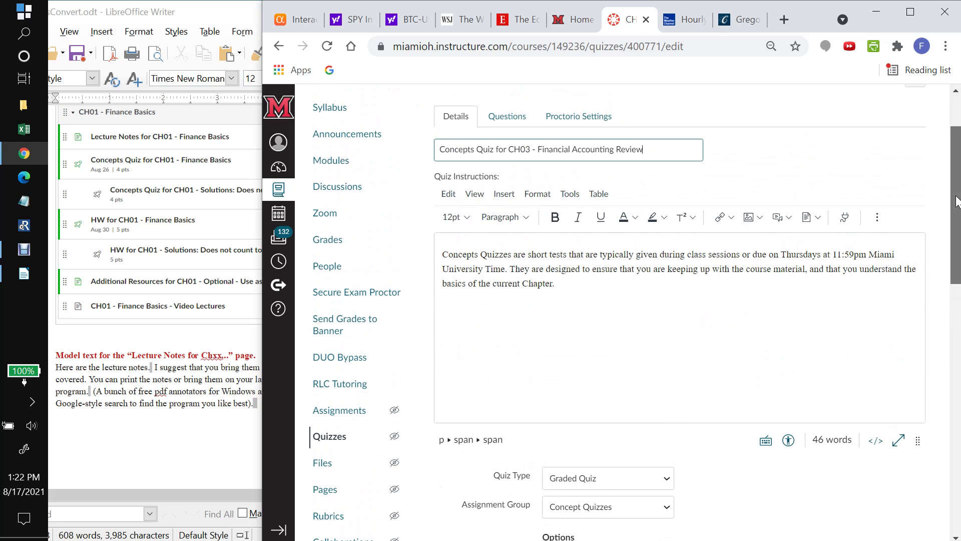
{"action": "scroll", "coordinate": [958, 307], "scroll_direction": "down", "scroll_amount": 5}
{"action": "scroll", "coordinate": [958, 308], "scroll_direction": "down", "scroll_amount": 8}
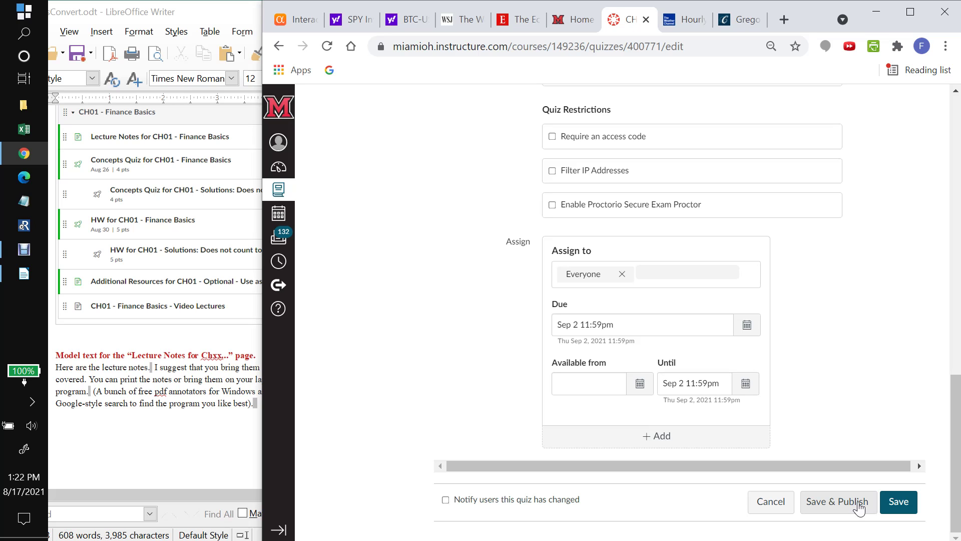
{"action": "left_click", "coordinate": [889, 508]}
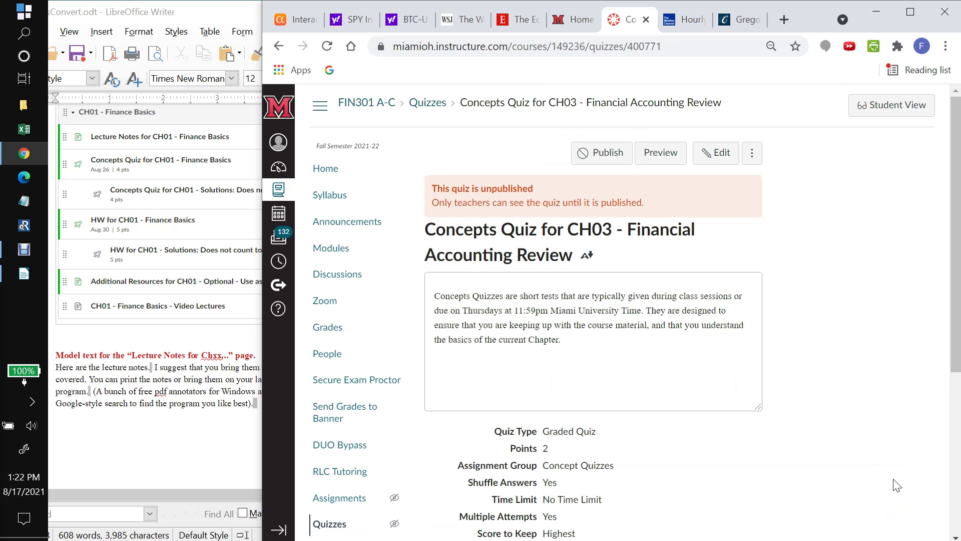
Step: Go back to Modules and open the CH03 - Concepts Quiz - Solutions quiz
{"action": "left_click", "coordinate": [331, 250]}
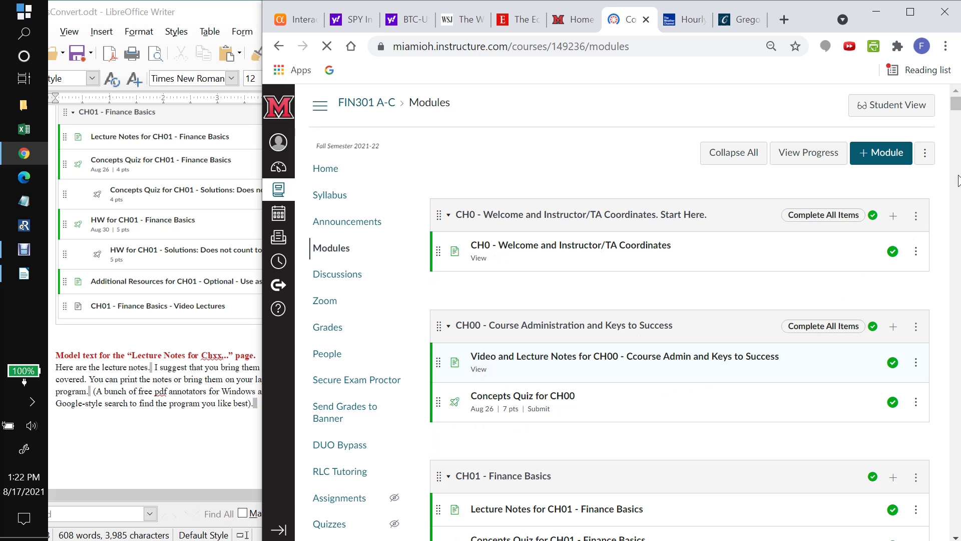
{"action": "scroll", "coordinate": [958, 180], "scroll_direction": "down", "scroll_amount": 15}
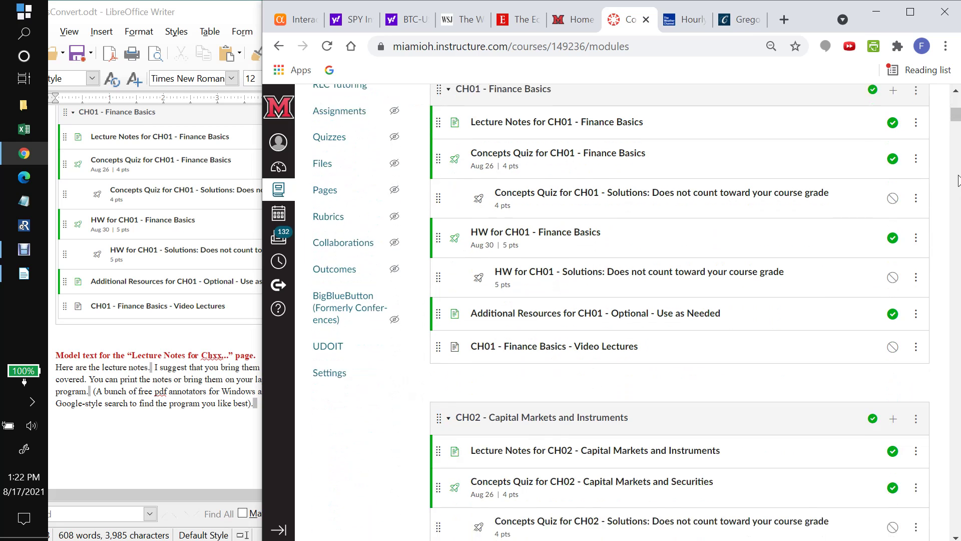
{"action": "scroll", "coordinate": [958, 180], "scroll_direction": "down", "scroll_amount": 6}
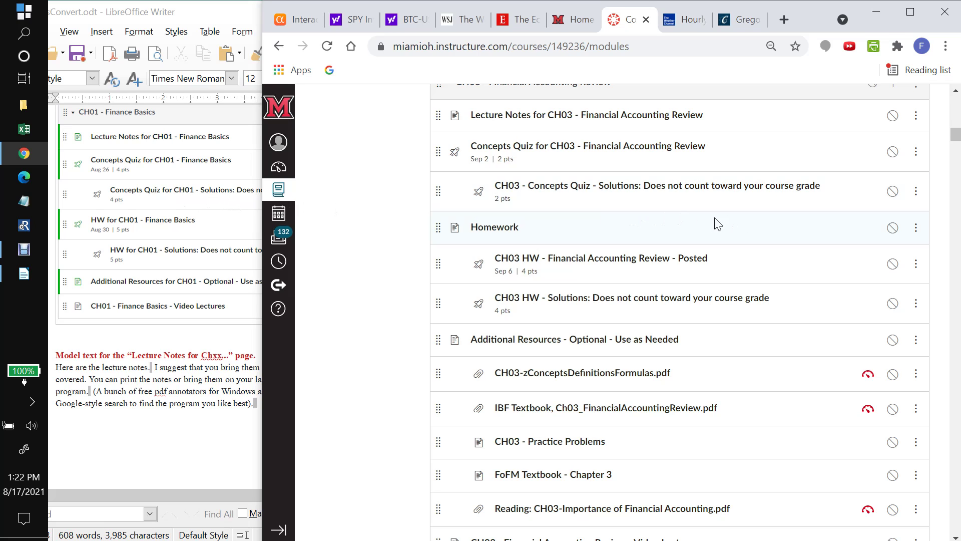
{"action": "left_click", "coordinate": [700, 190]}
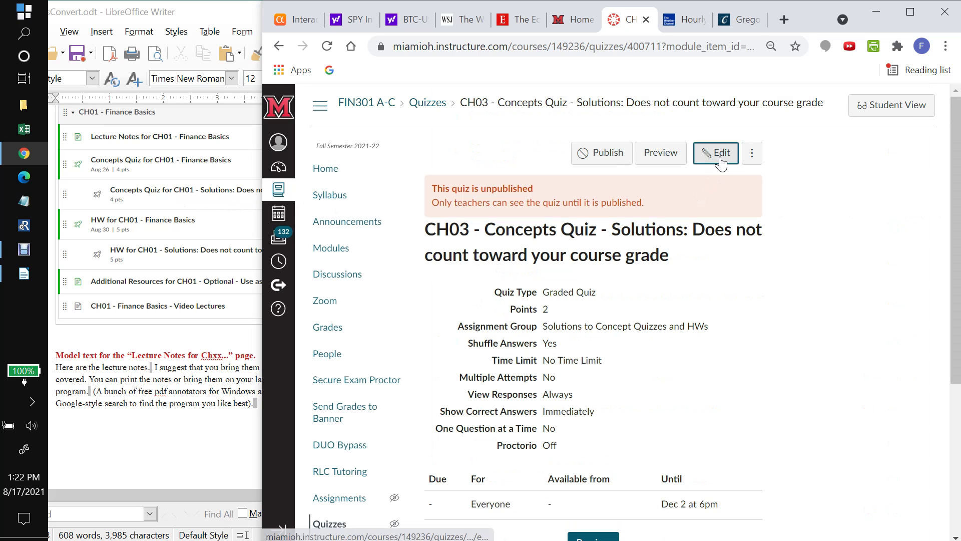
Step: Retitle the solutions quiz 'Concepts Quiz for CH03 - Solutions: Does not count toward your course grade' and save
{"action": "left_click", "coordinate": [717, 153]}
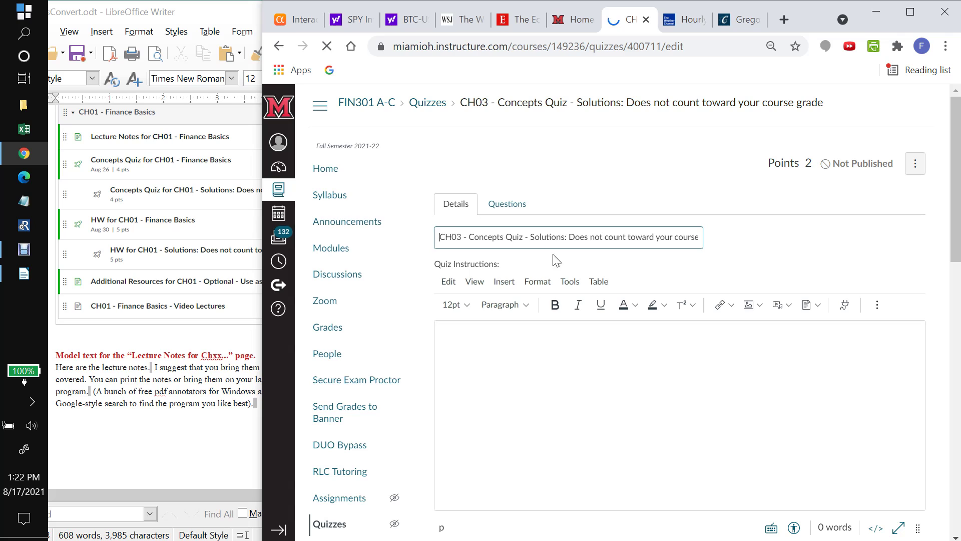
{"action": "key", "text": "BackSpace"}
{"action": "key", "text": "BackSpace"}
{"action": "key", "text": "BackSpace"}
{"action": "key", "text": "BackSpace"}
{"action": "key", "text": "BackSpace"}
{"action": "key", "text": "BackSpace"}
{"action": "key", "text": "BackSpace"}
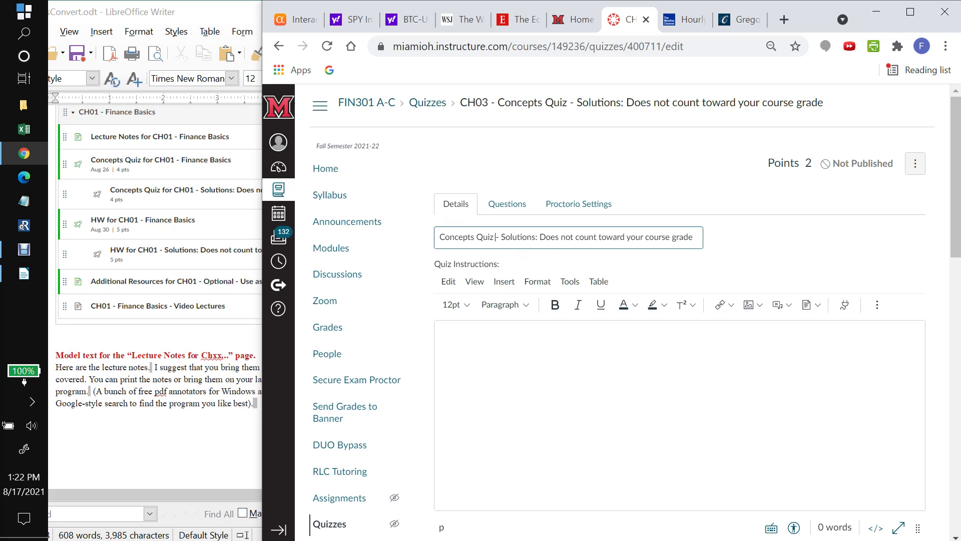
{"action": "type", "text": "for CH03"}
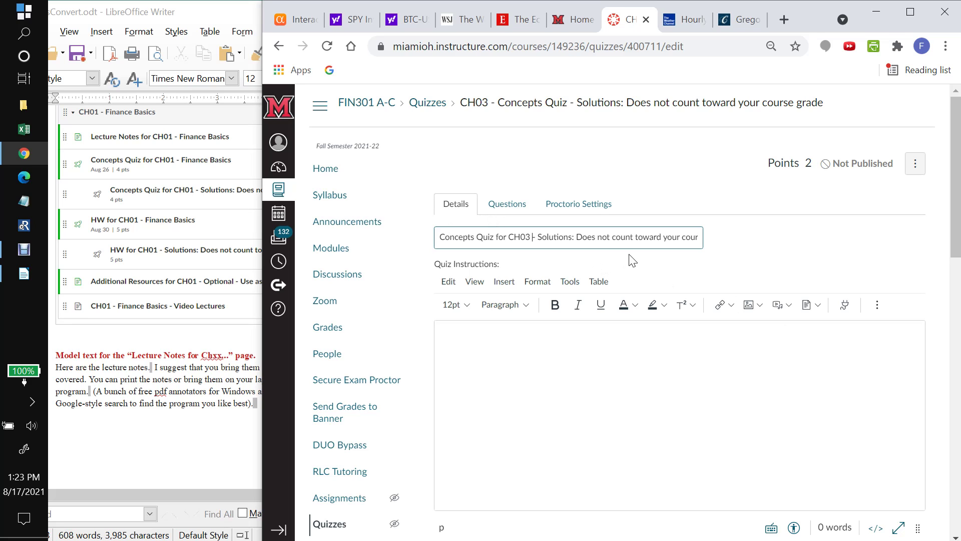
{"action": "key", "text": "BackSpace"}
{"action": "left_click_drag", "start_coordinate": [439, 237], "coordinate": [621, 236]}
{"action": "left_click", "coordinate": [634, 237]}
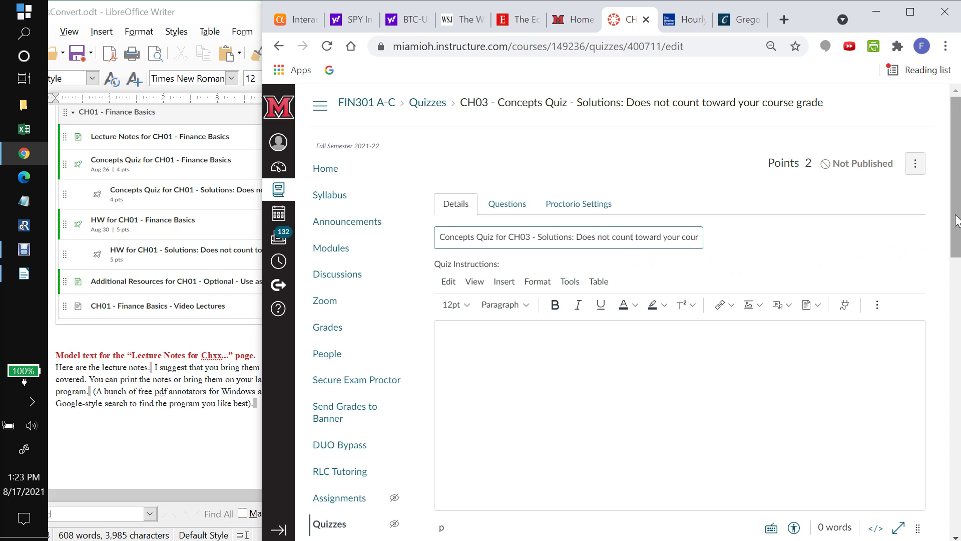
{"action": "left_click_drag", "start_coordinate": [956, 220], "coordinate": [936, 511]}
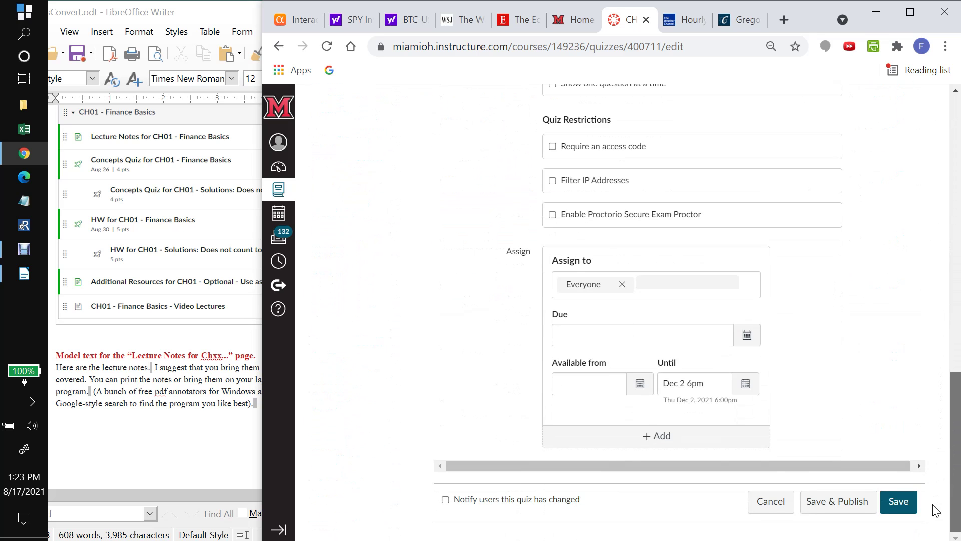
{"action": "left_click", "coordinate": [899, 502]}
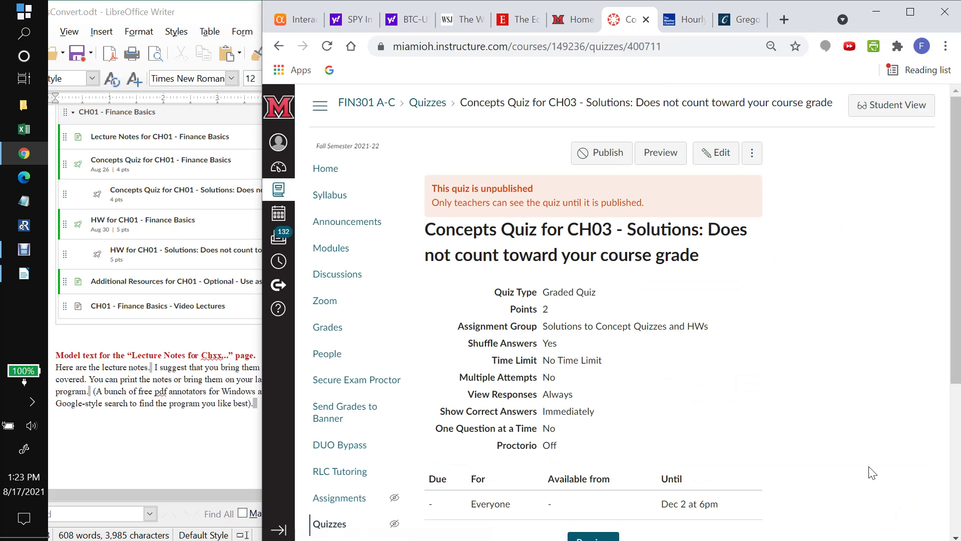
{"action": "left_click", "coordinate": [331, 249]}
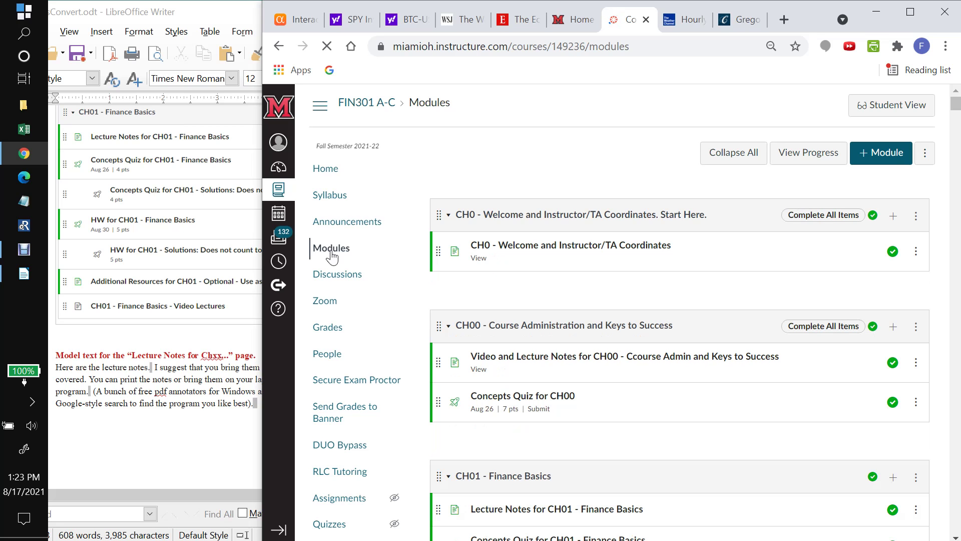
{"action": "scroll", "coordinate": [332, 258], "scroll_direction": "down", "scroll_amount": 7}
{"action": "scroll", "coordinate": [332, 258], "scroll_direction": "down", "scroll_amount": 9}
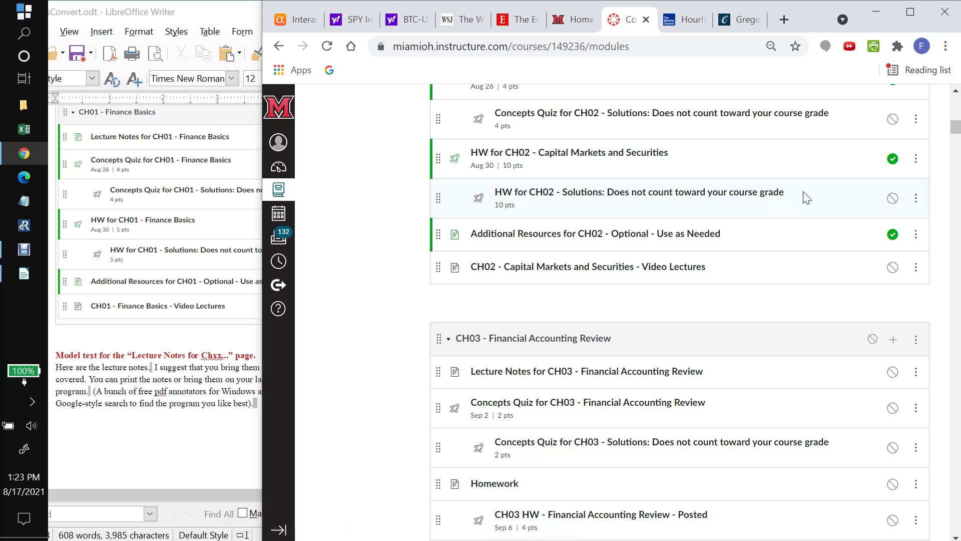
{"action": "scroll", "coordinate": [778, 215], "scroll_direction": "down", "scroll_amount": 1}
{"action": "scroll", "coordinate": [778, 217], "scroll_direction": "down", "scroll_amount": 4}
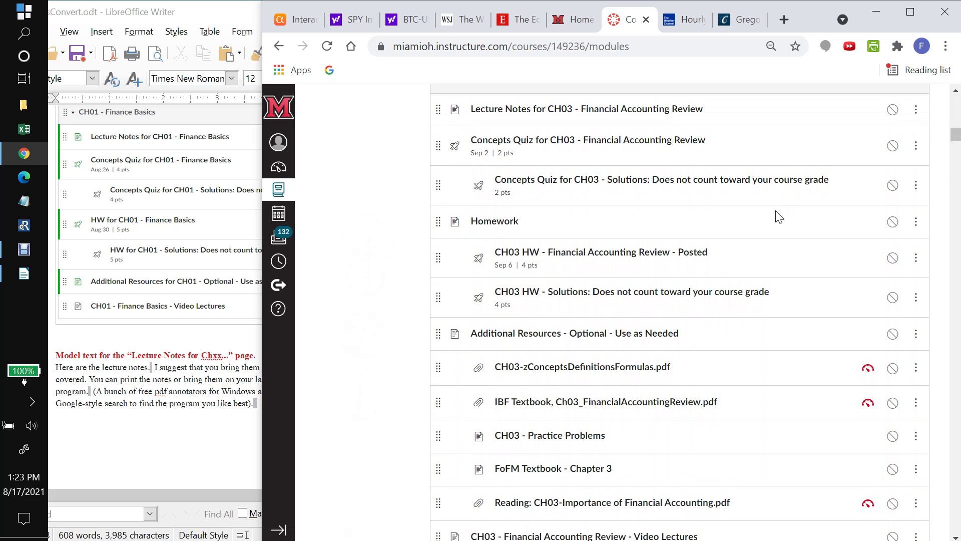
{"action": "scroll", "coordinate": [778, 216], "scroll_direction": "up", "scroll_amount": 2}
{"action": "scroll", "coordinate": [778, 216], "scroll_direction": "down", "scroll_amount": 2}
{"action": "scroll", "coordinate": [778, 216], "scroll_direction": "up", "scroll_amount": 1}
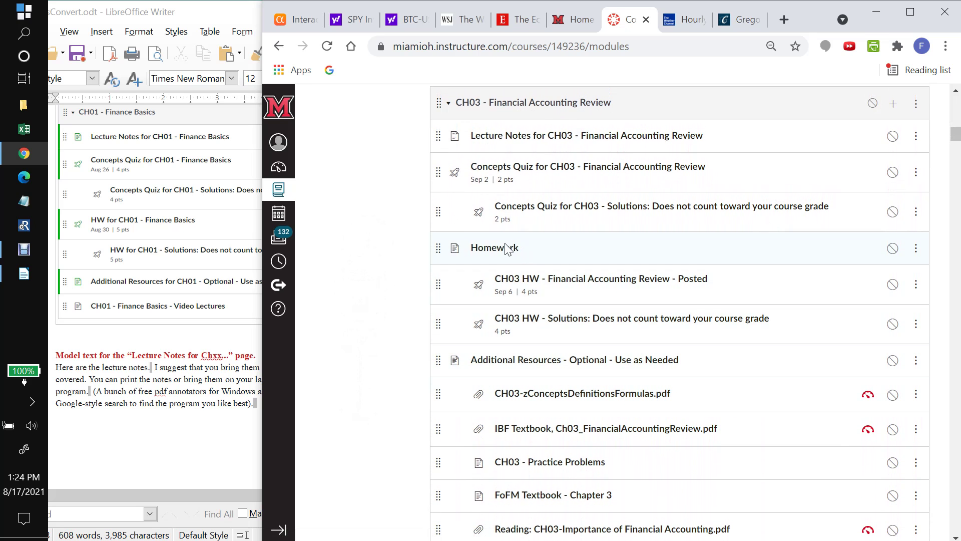
Step: Remove the Homework header from the CH03 module, then open the CH03 HW quiz
{"action": "left_click", "coordinate": [916, 248]}
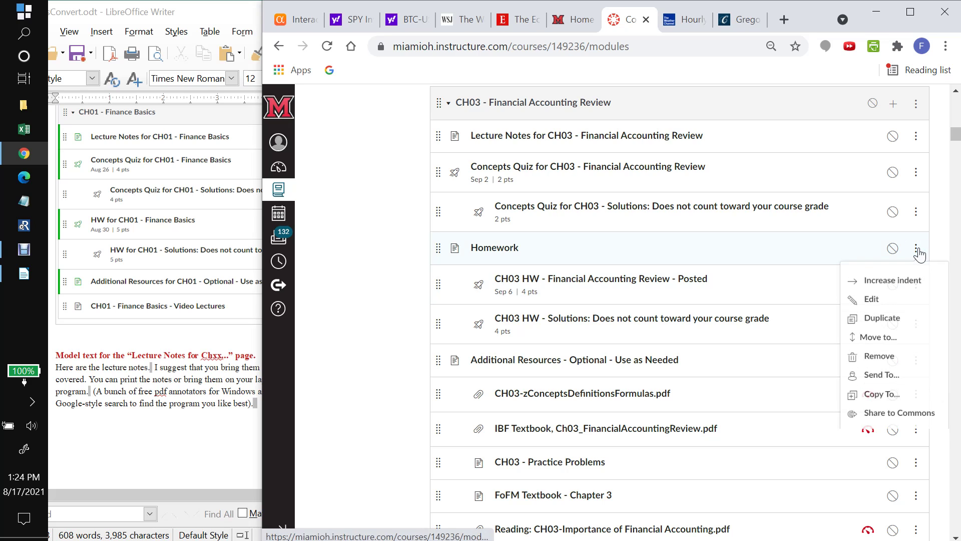
{"action": "left_click", "coordinate": [888, 359]}
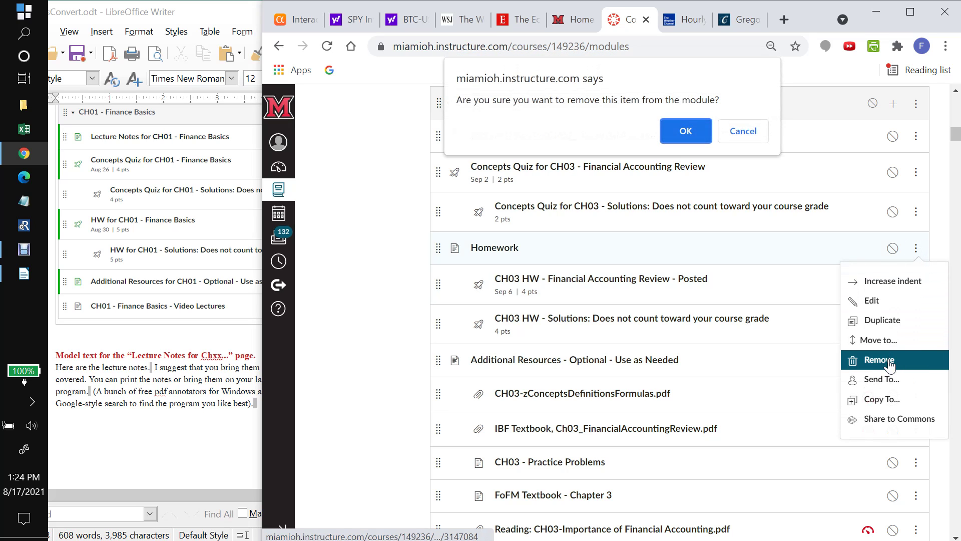
{"action": "left_click", "coordinate": [680, 124]}
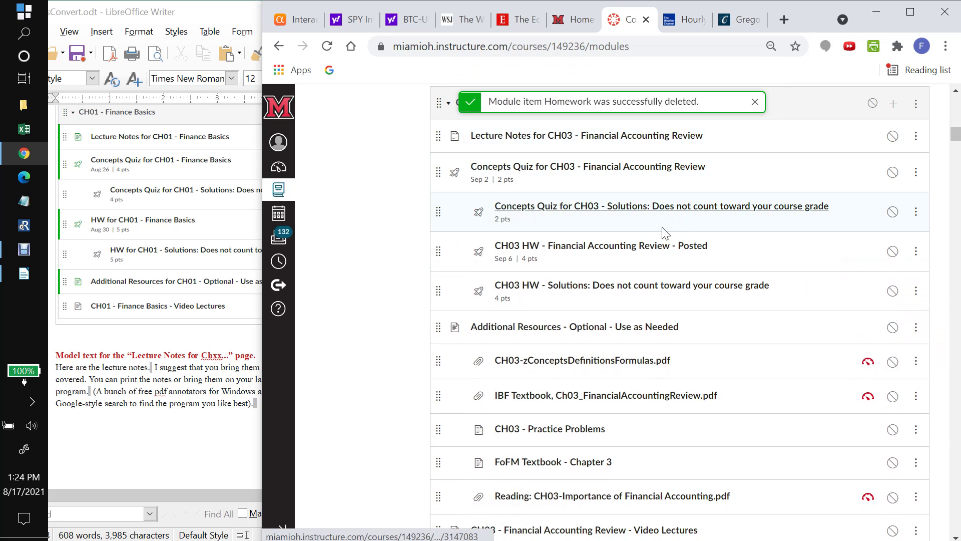
{"action": "left_click", "coordinate": [658, 255]}
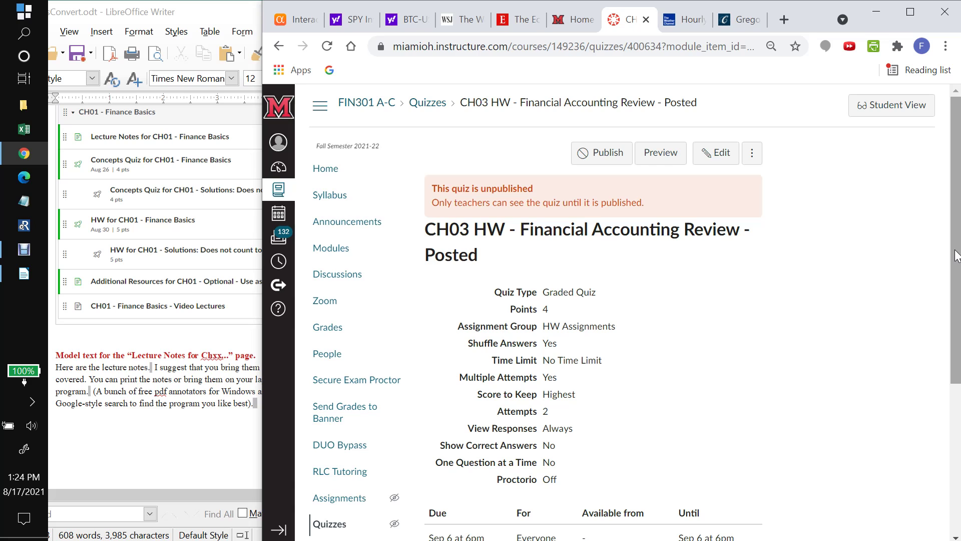
Step: Edit the CH03 HW quiz and retitle it 'HW for CH03 - Financial Accounting Review'
{"action": "left_click_drag", "start_coordinate": [956, 256], "coordinate": [956, 256]}
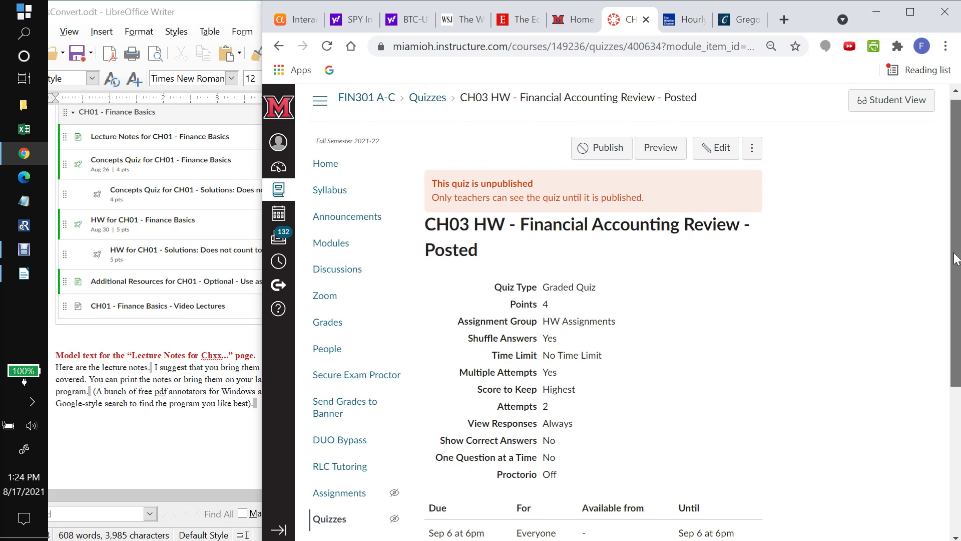
{"action": "left_click", "coordinate": [717, 153]}
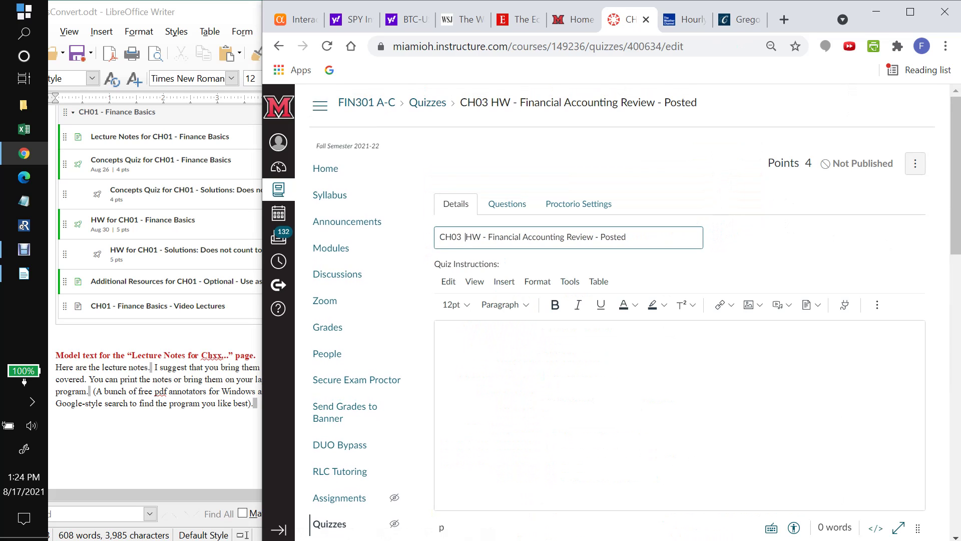
{"action": "key", "text": "BackSpace"}
{"action": "key", "text": "BackSpace"}
{"action": "key", "text": "BackSpace"}
{"action": "key", "text": "BackSpace"}
{"action": "key", "text": "BackSpace"}
{"action": "key", "text": "BackSpace"}
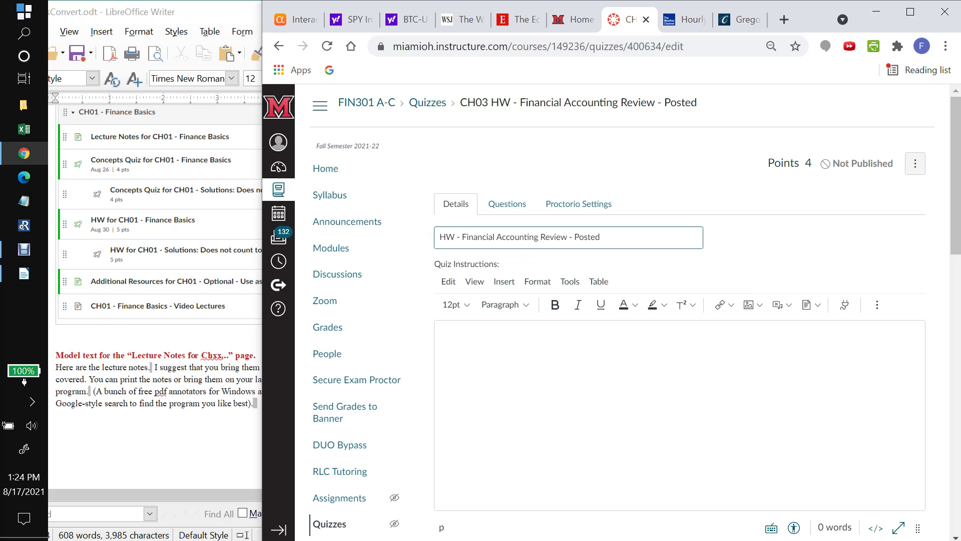
{"action": "type", "text": "for "}
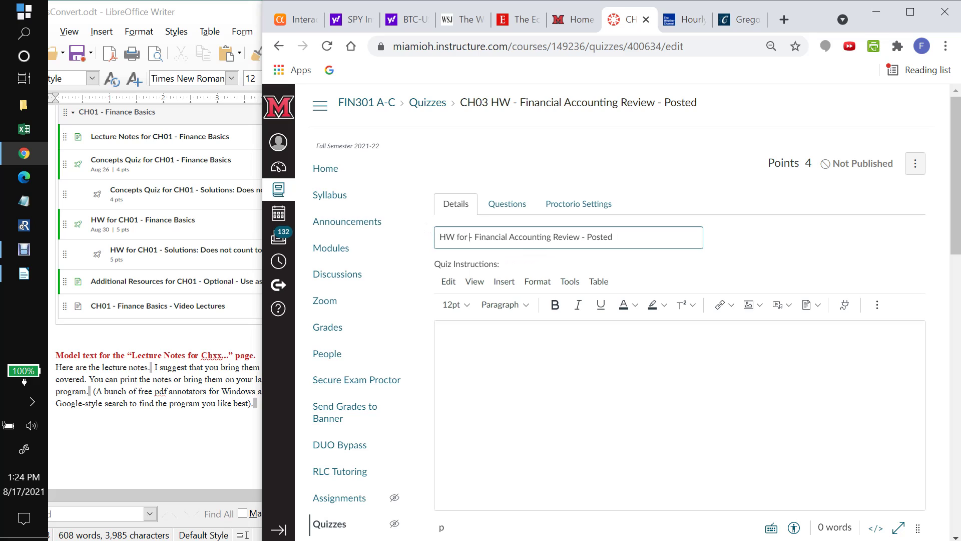
{"action": "type", "text": "CH0"}
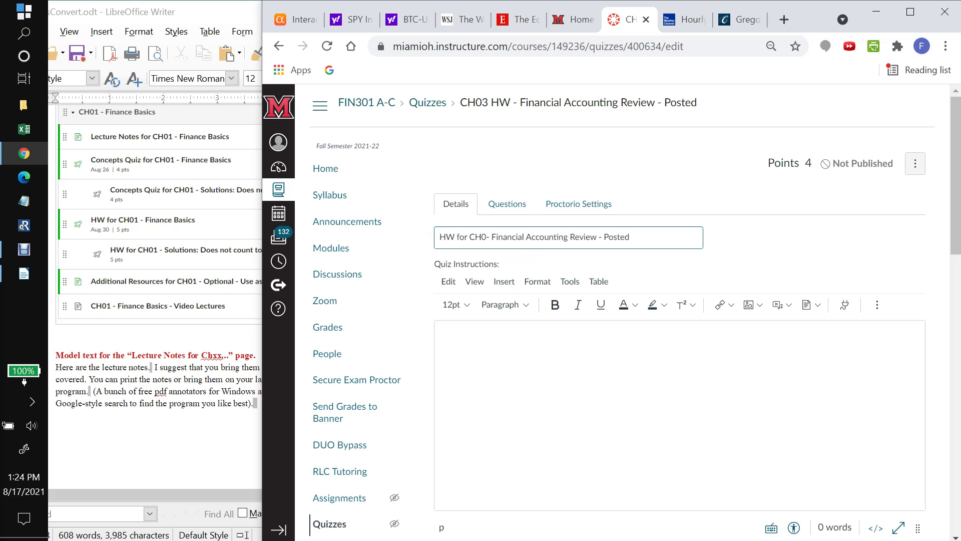
{"action": "type", "text": "3"}
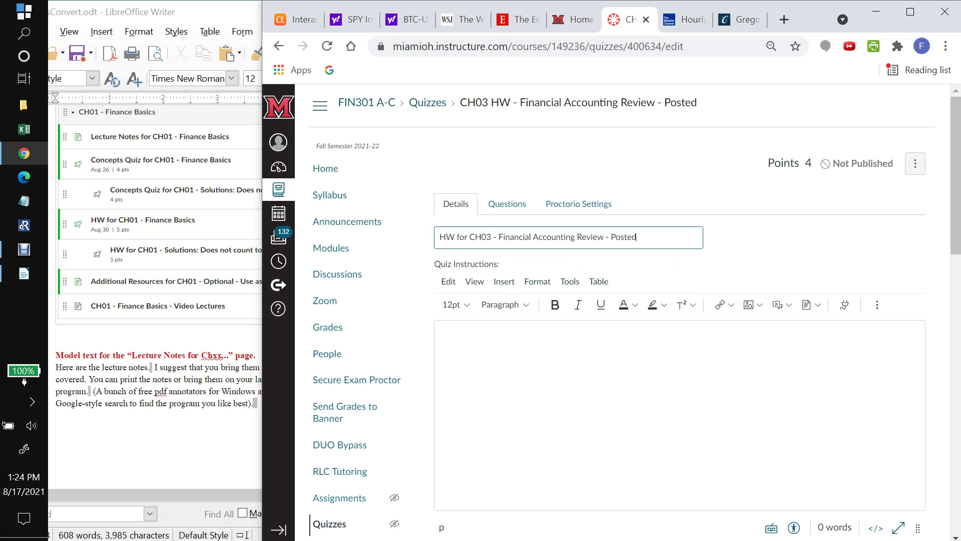
{"action": "key", "text": "BackSpace"}
{"action": "key", "text": "BackSpace"}
{"action": "key", "text": "BackSpace"}
{"action": "key", "text": "BackSpace"}
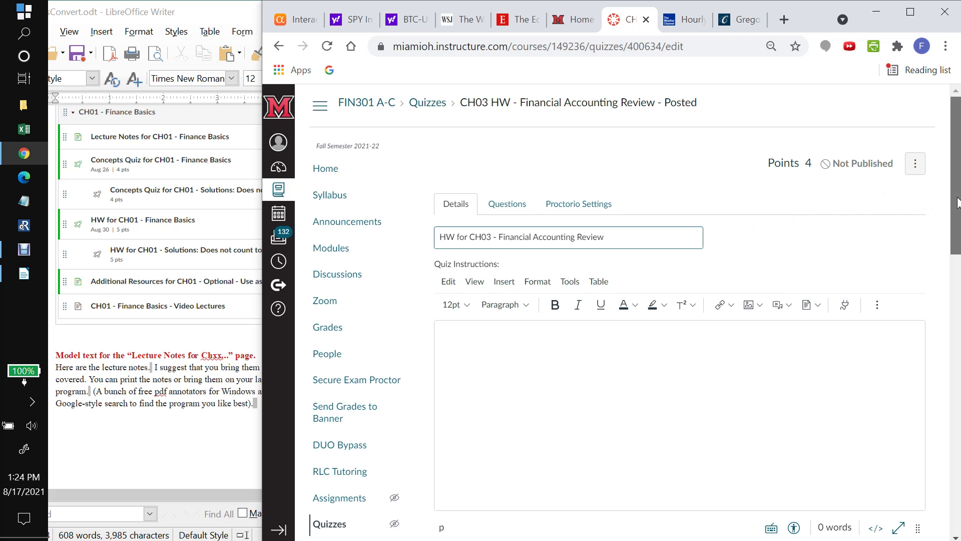
{"action": "left_click_drag", "start_coordinate": [957, 203], "coordinate": [958, 221]}
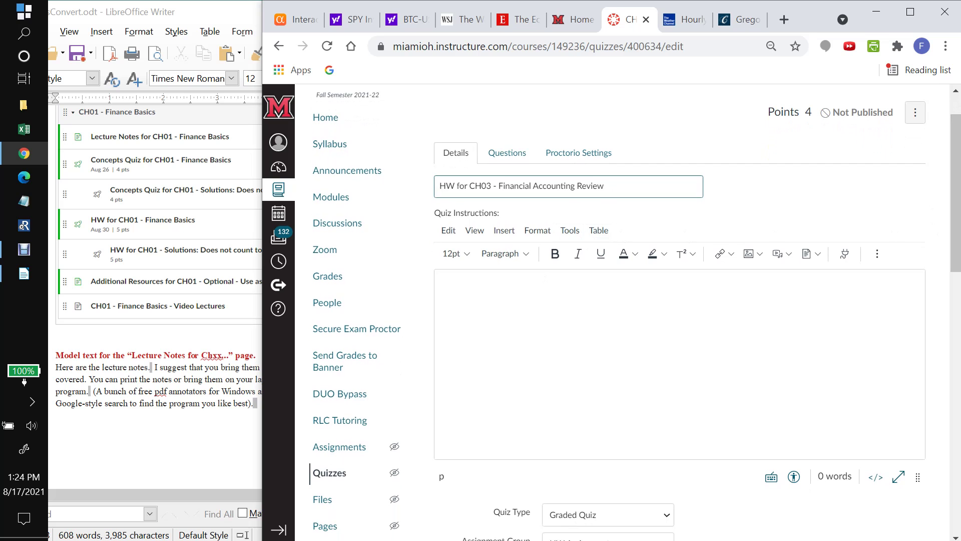
Step: In the Writer guide, select the homework model text down to the Calendar line
{"action": "key", "text": "Tab"}
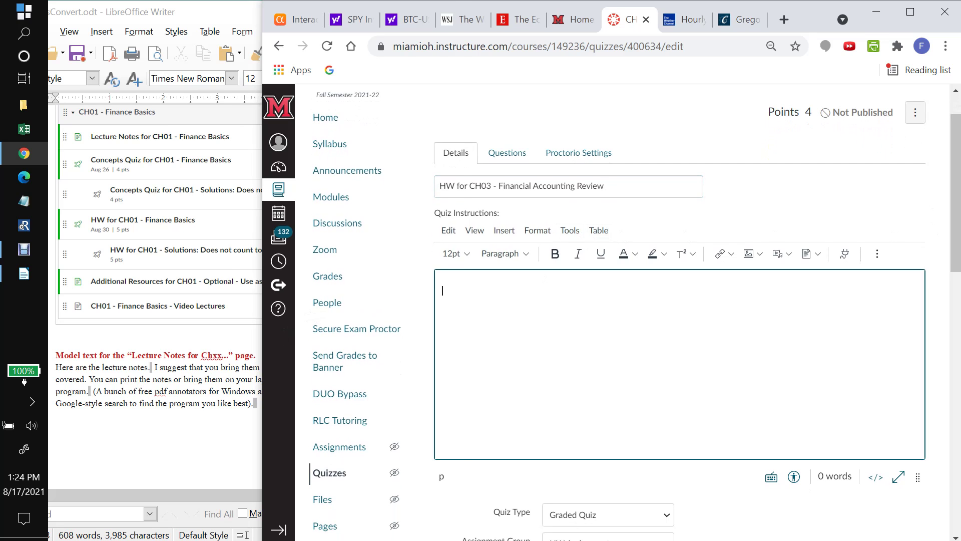
{"action": "key", "text": "alt+Tab"}
{"action": "left_click_drag", "start_coordinate": [446, 188], "coordinate": [439, 272]}
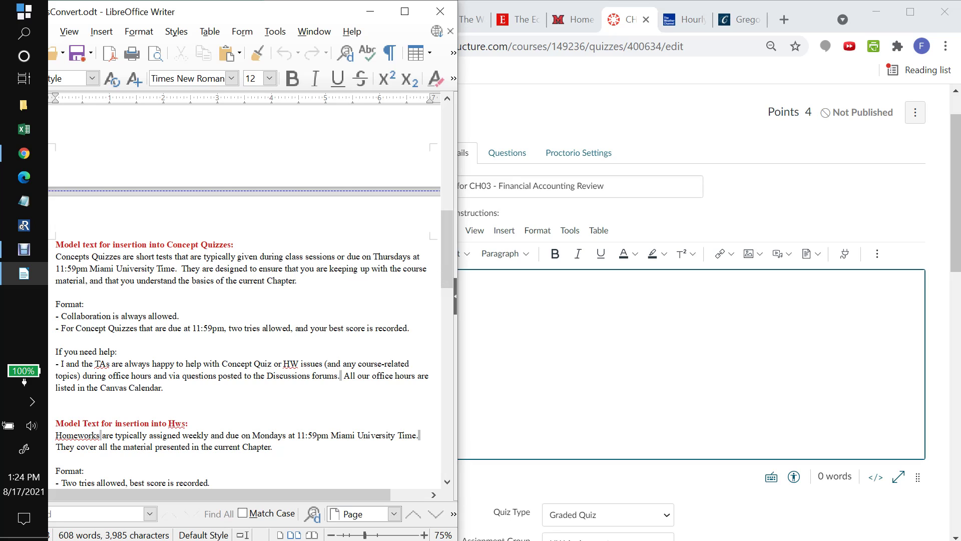
{"action": "left_click_drag", "start_coordinate": [446, 264], "coordinate": [449, 274]}
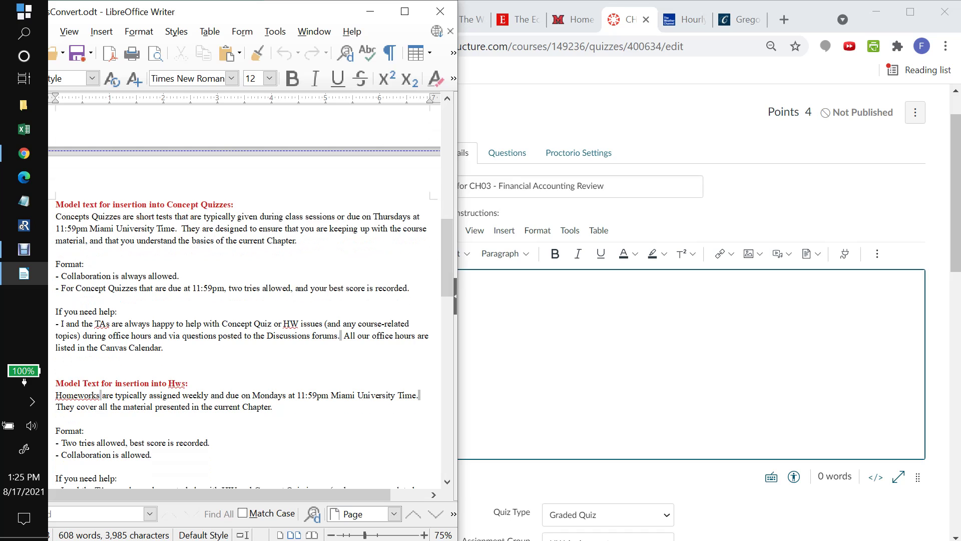
{"action": "left_click_drag", "start_coordinate": [55, 264], "coordinate": [163, 347]}
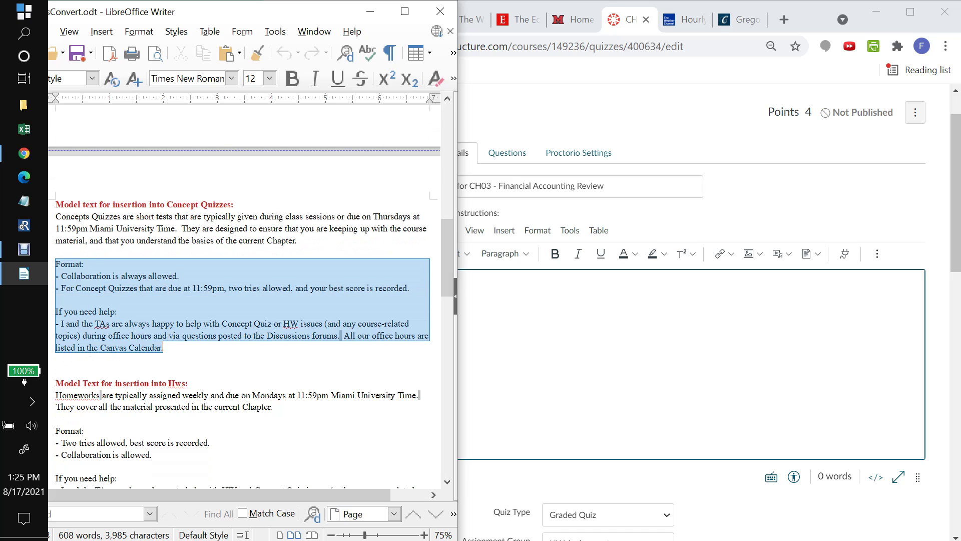
{"action": "left_click", "coordinate": [240, 324]}
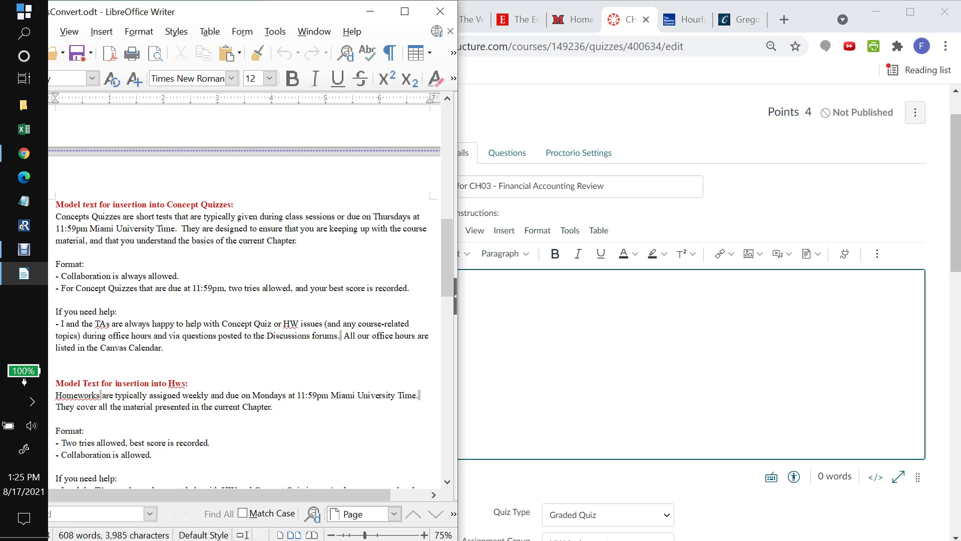
{"action": "left_click_drag", "start_coordinate": [446, 254], "coordinate": [449, 292]}
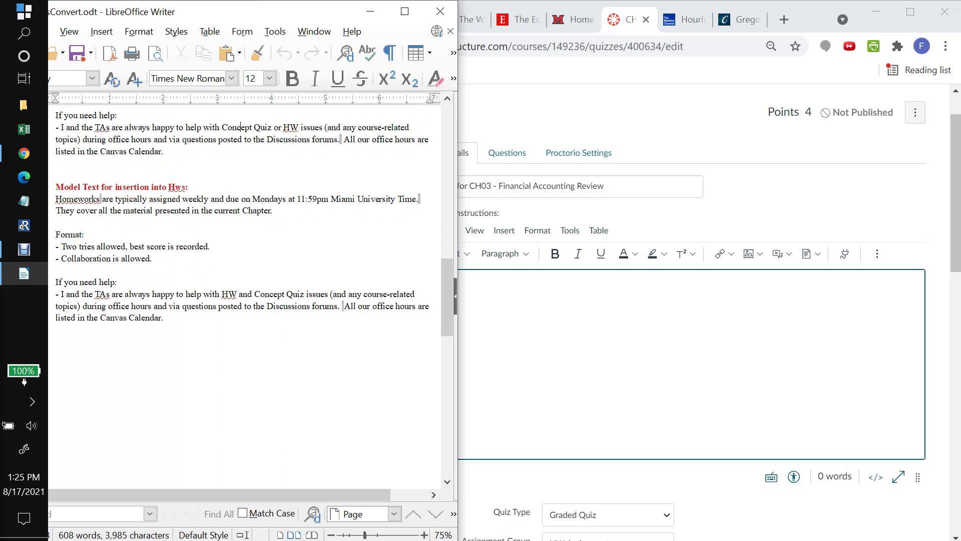
{"action": "left_click_drag", "start_coordinate": [55, 199], "coordinate": [164, 318]}
{"action": "key", "text": "ctrl+c"}
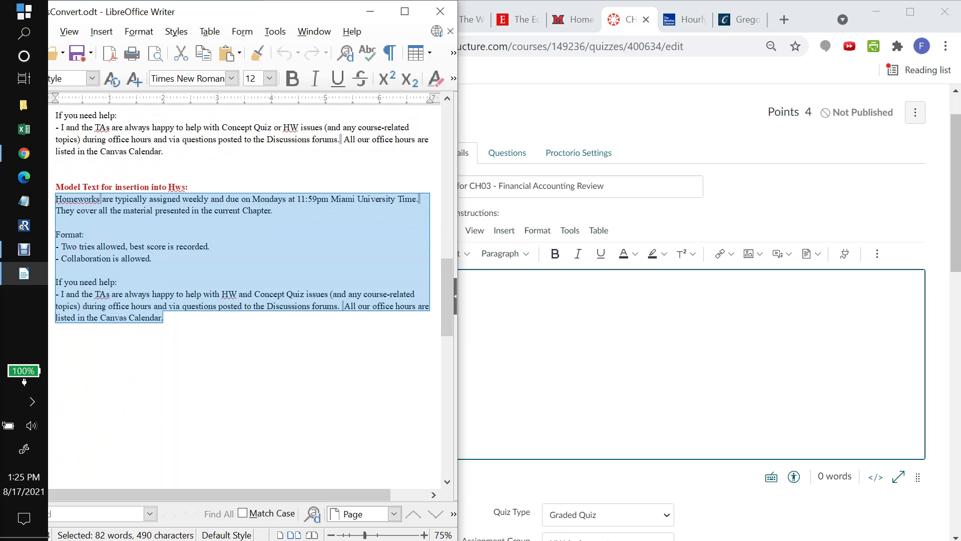
Step: Paste the homework model text into the HW for CH03 quiz instructions
{"action": "left_click", "coordinate": [463, 295]}
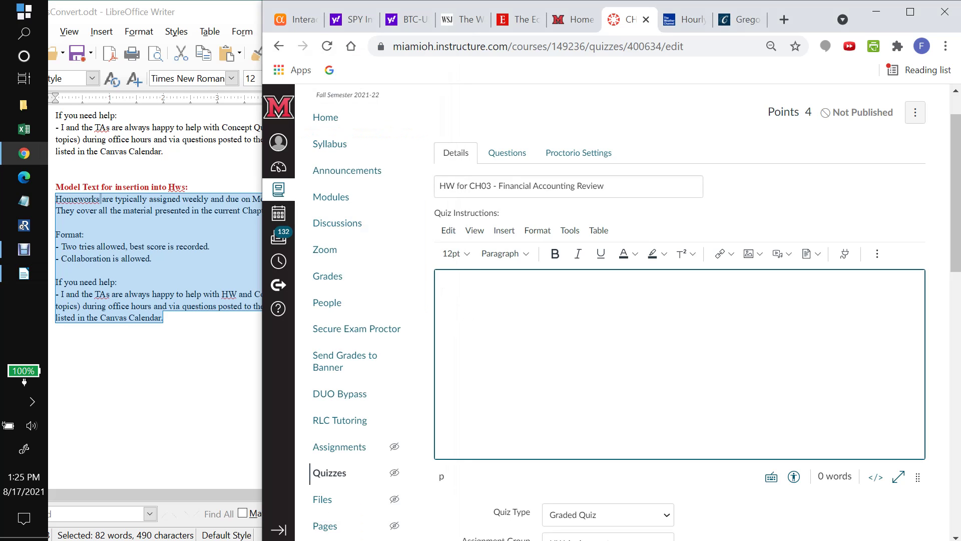
{"action": "key", "text": "ctrl+v"}
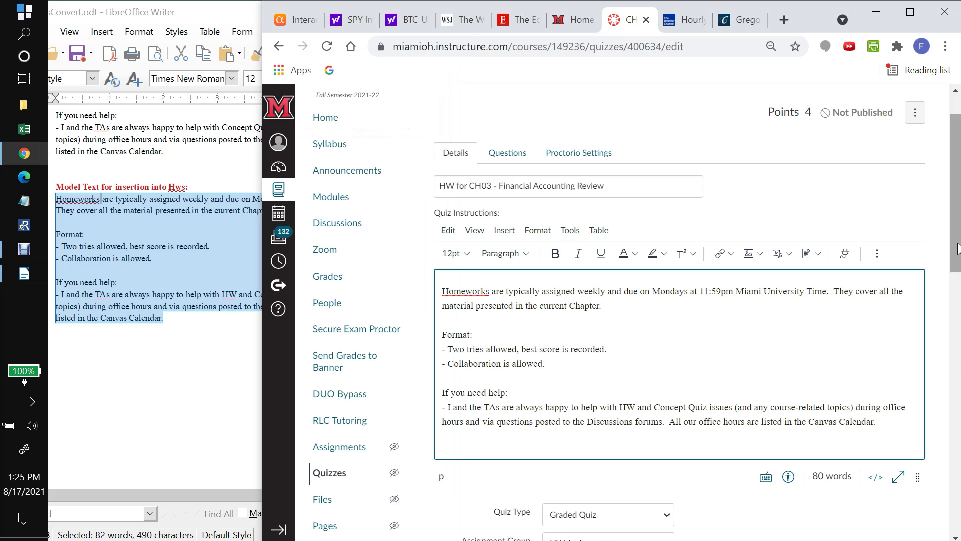
{"action": "left_click", "coordinate": [959, 287]}
{"action": "left_click_drag", "start_coordinate": [959, 370], "coordinate": [959, 498]}
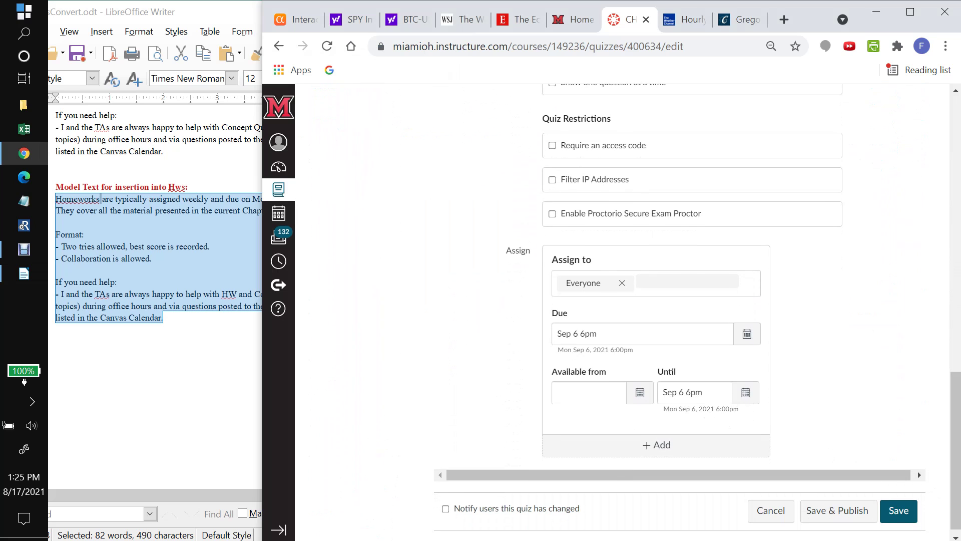
Step: Change the quiz's due time to Sep 6 11:59pm
{"action": "left_click", "coordinate": [580, 334]}
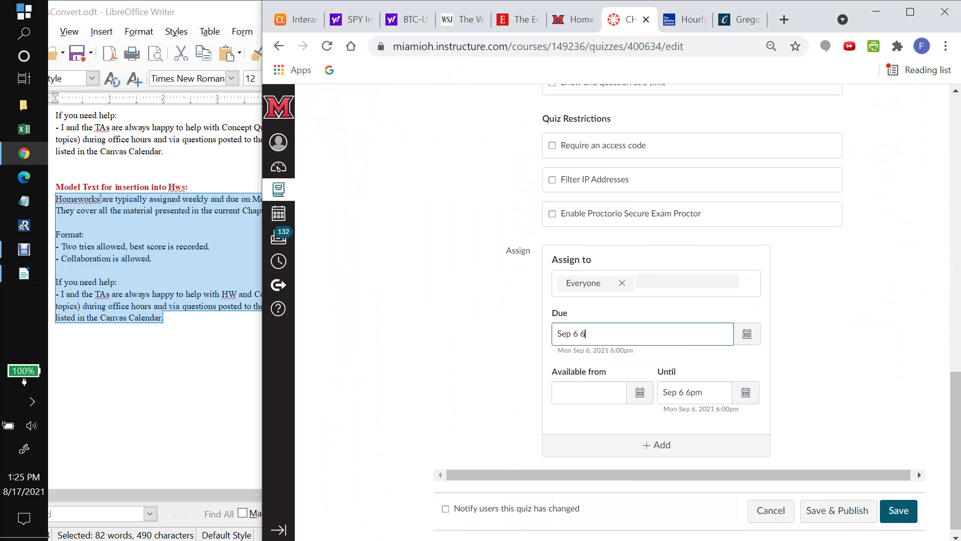
{"action": "key", "text": "BackSpace"}
{"action": "type", "text": "6pm"}
{"action": "key", "text": "BackSpace"}
{"action": "key", "text": "BackSpace"}
{"action": "key", "text": "BackSpace"}
{"action": "type", "text": "11:59pm"}
Step: Copy Sep 6 11:59pm into the Until field and save the quiz
{"action": "left_click_drag", "start_coordinate": [557, 334], "coordinate": [614, 334]}
{"action": "key", "text": "ctrl+c"}
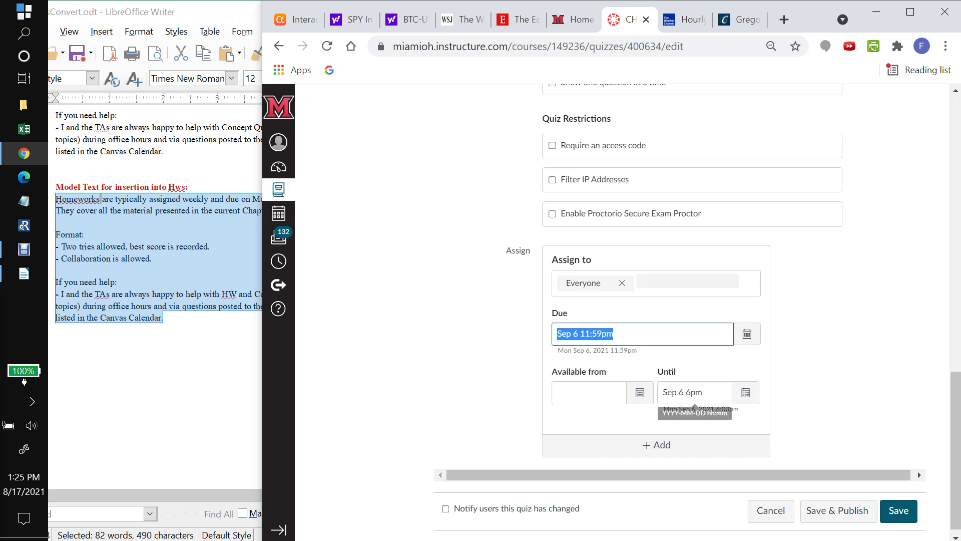
{"action": "left_click_drag", "start_coordinate": [662, 392], "coordinate": [695, 392]}
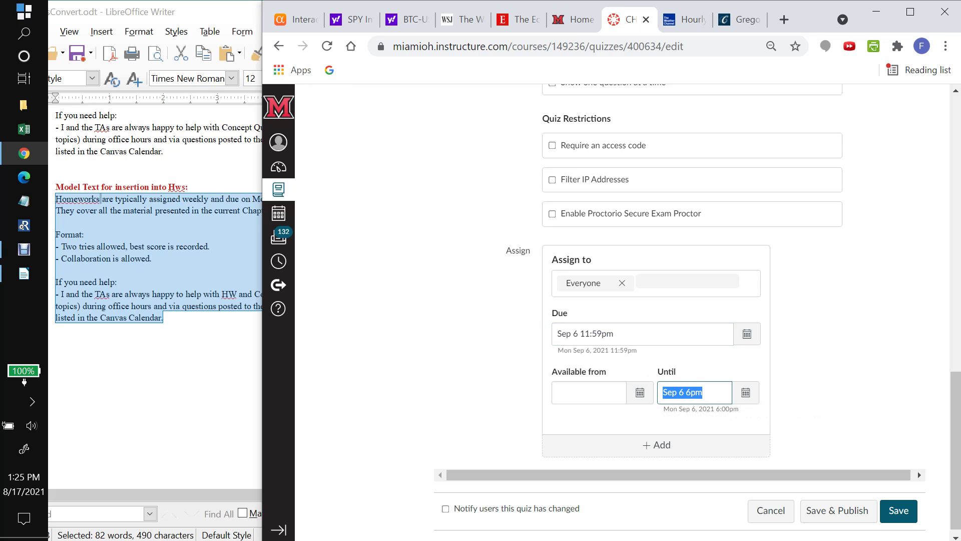
{"action": "key", "text": "ctrl+v"}
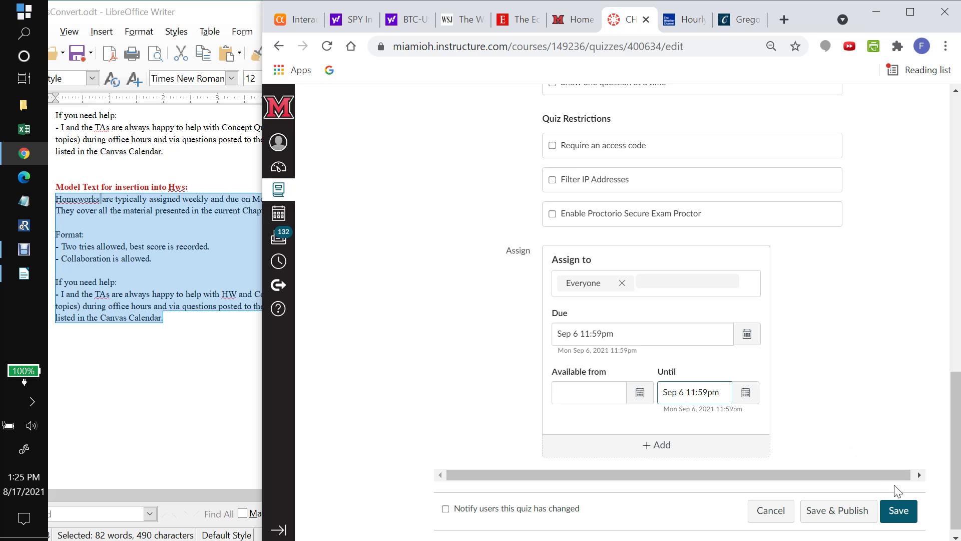
{"action": "left_click", "coordinate": [898, 511]}
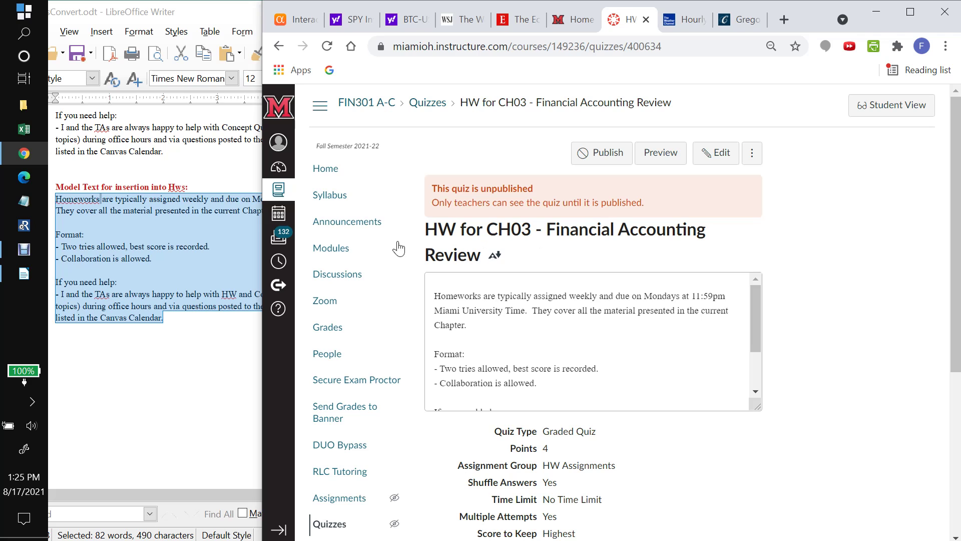
{"action": "left_click", "coordinate": [342, 254]}
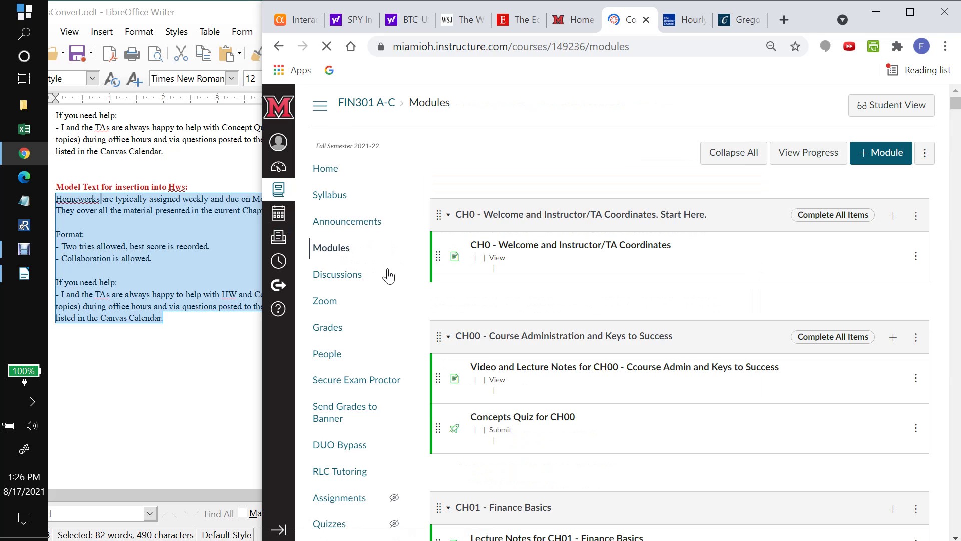
Step: Outdent the HW for CH03 item fully, then open the CH03 HW - Solutions quiz
{"action": "scroll", "coordinate": [389, 275], "scroll_direction": "down", "scroll_amount": 20}
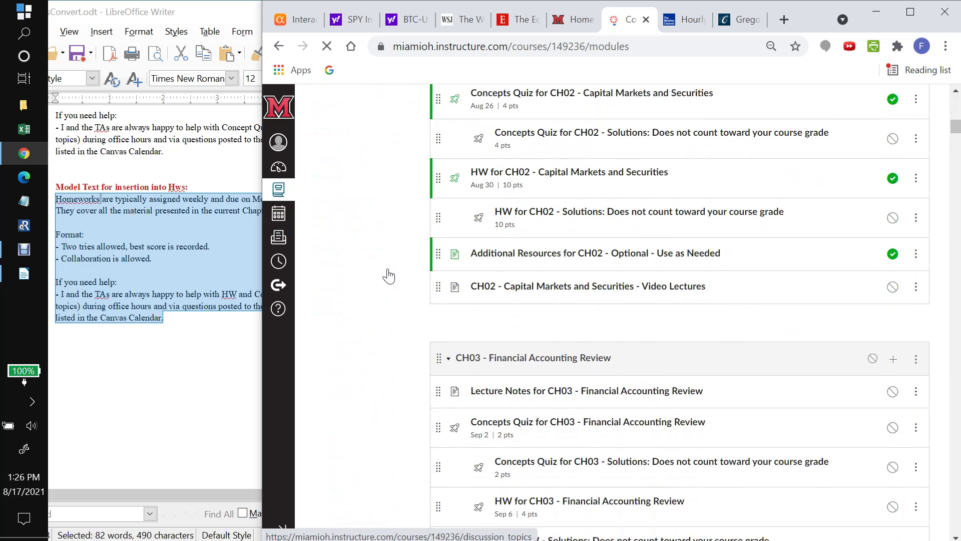
{"action": "scroll", "coordinate": [388, 276], "scroll_direction": "down", "scroll_amount": 5}
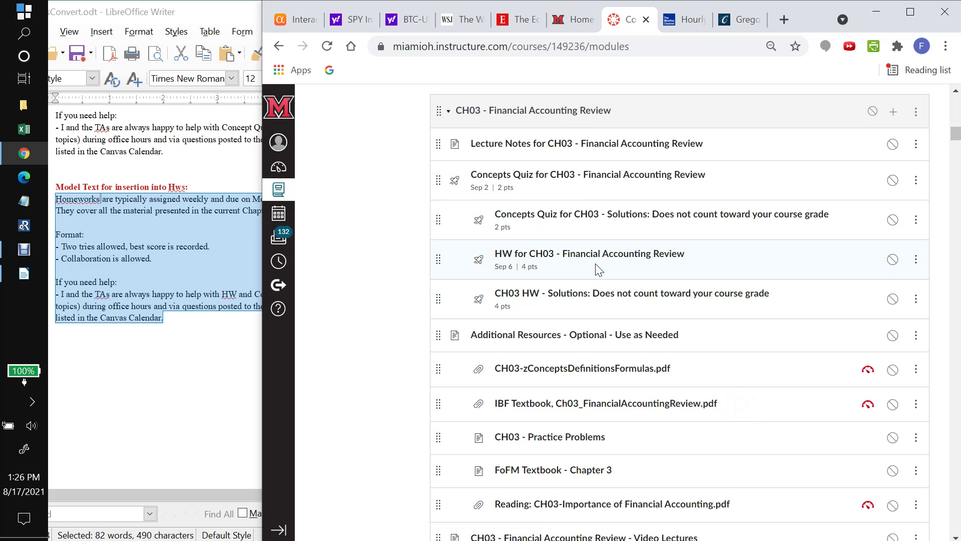
{"action": "left_click", "coordinate": [915, 259]}
{"action": "left_click", "coordinate": [906, 295]}
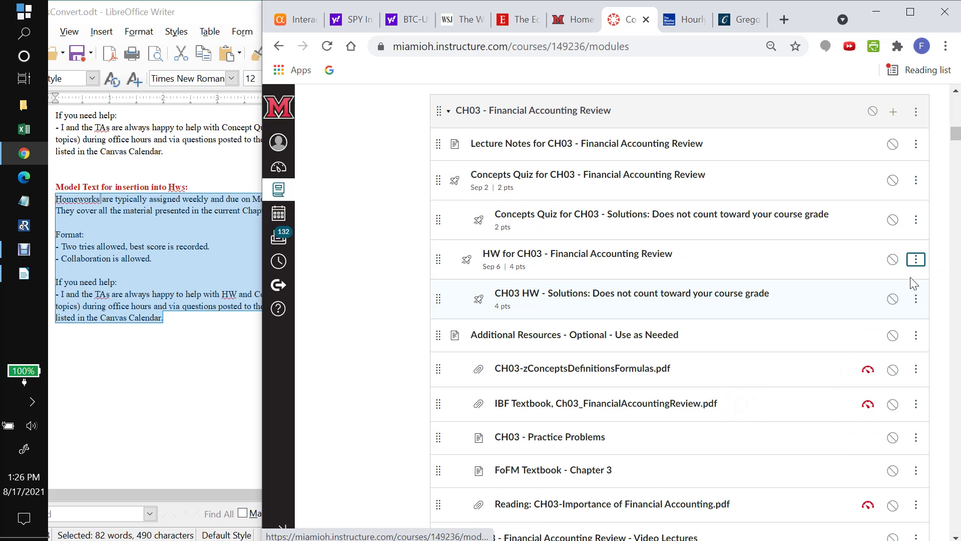
{"action": "left_click", "coordinate": [916, 259]}
{"action": "left_click", "coordinate": [897, 287]}
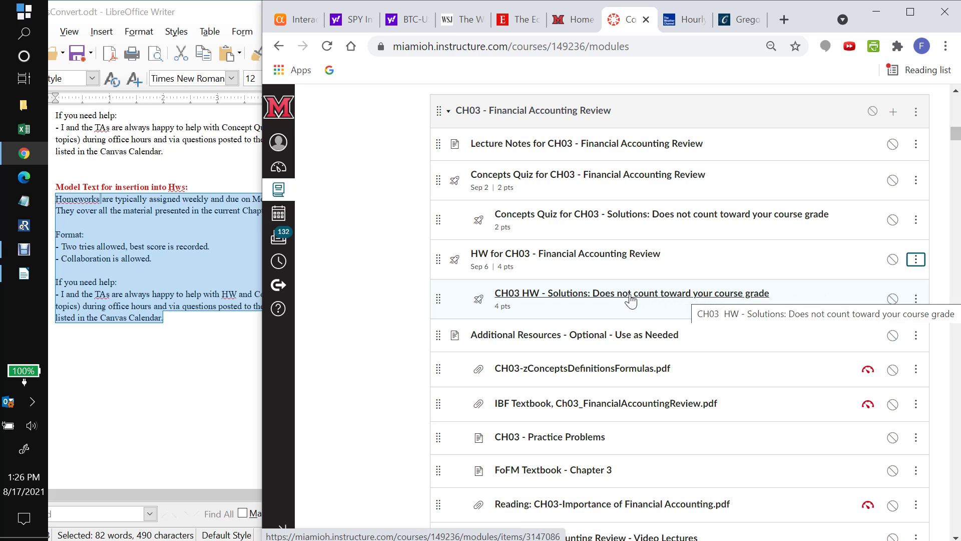
{"action": "left_click", "coordinate": [658, 296]}
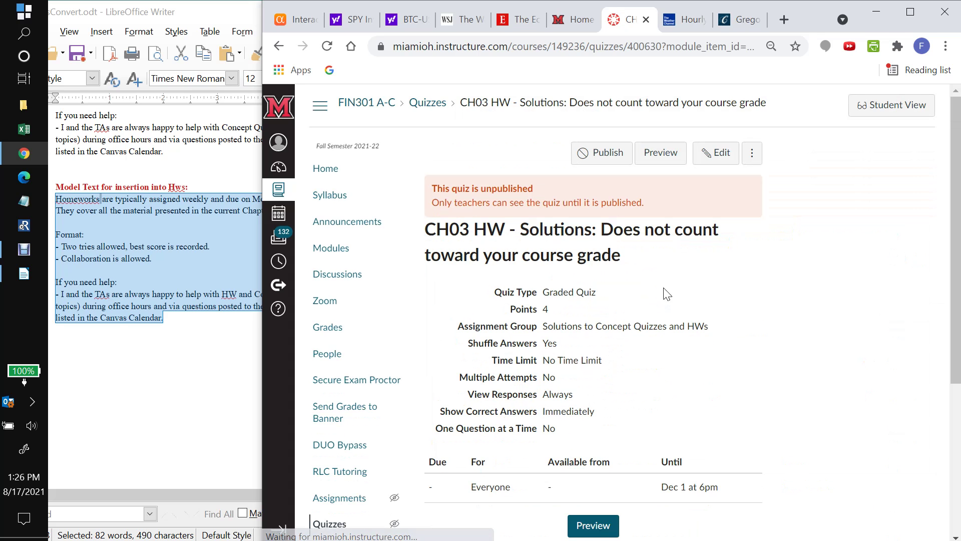
Step: Retitle the solutions quiz 'HW for CH03 - Solutions: Does not count toward your course grade' and save
{"action": "left_click", "coordinate": [717, 153]}
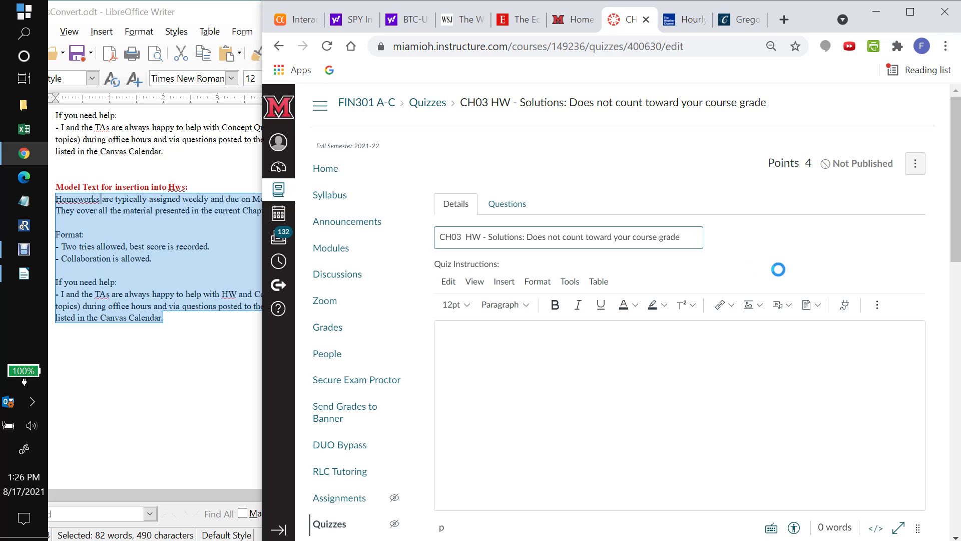
{"action": "type", "text": "HW for"}
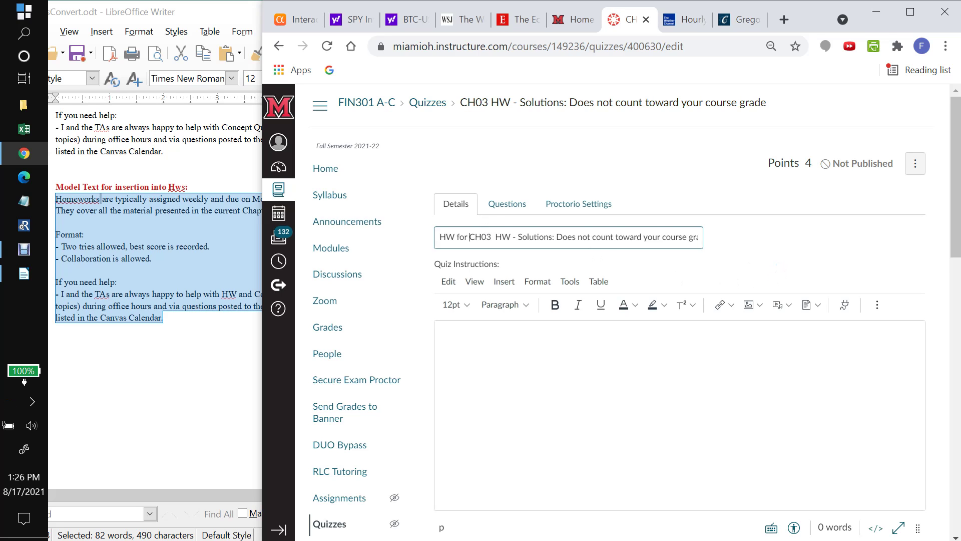
{"action": "key", "text": "BackSpace"}
{"action": "key", "text": "BackSpace"}
{"action": "key", "text": "BackSpace"}
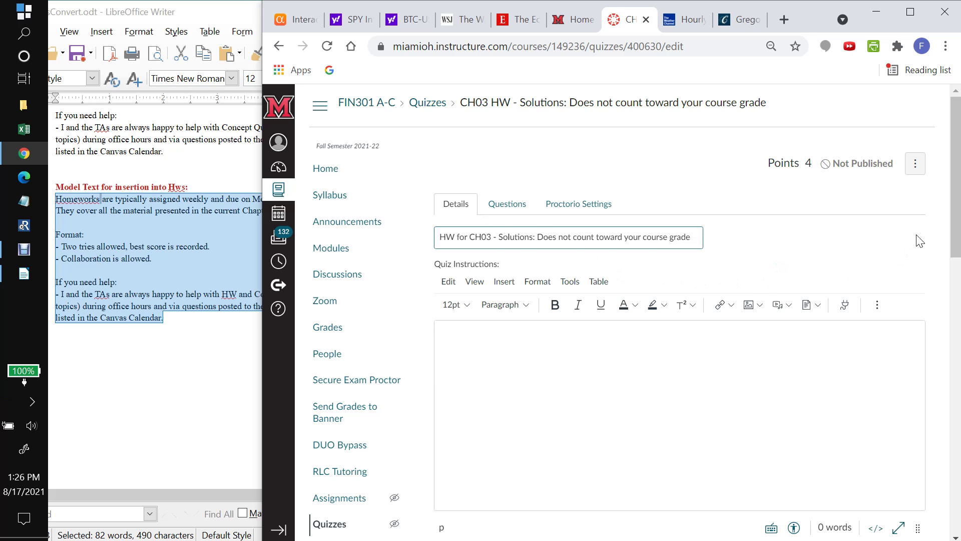
{"action": "left_click_drag", "start_coordinate": [954, 223], "coordinate": [958, 498]}
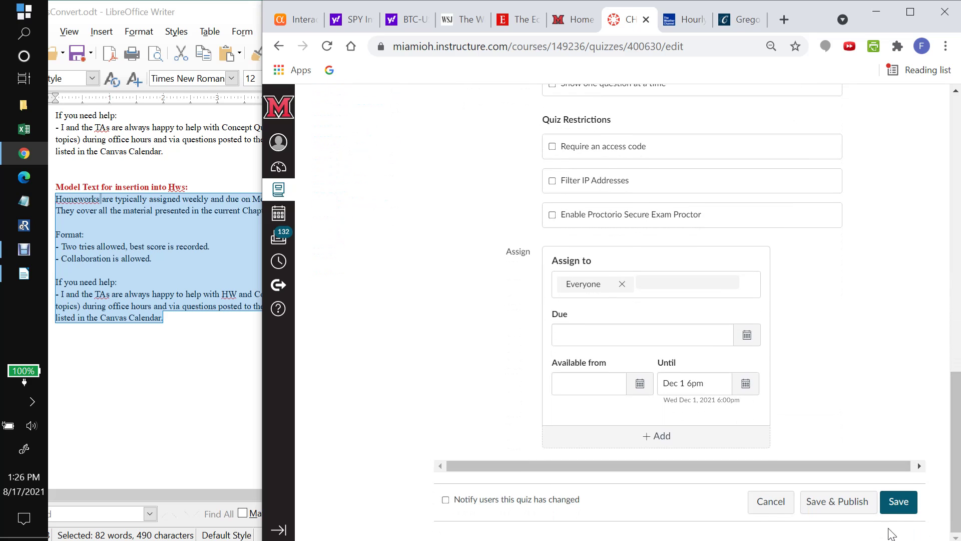
{"action": "left_click", "coordinate": [899, 502]}
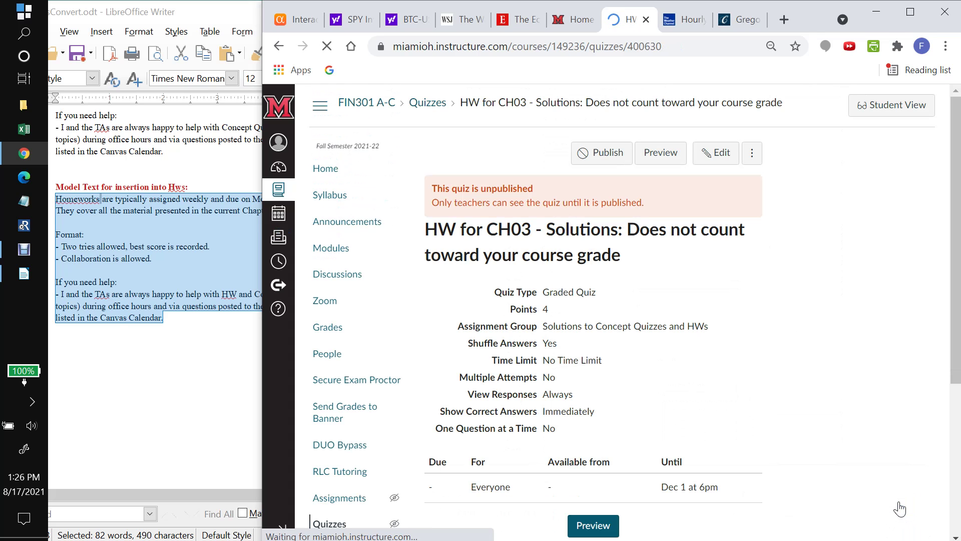
{"action": "left_click", "coordinate": [340, 255]}
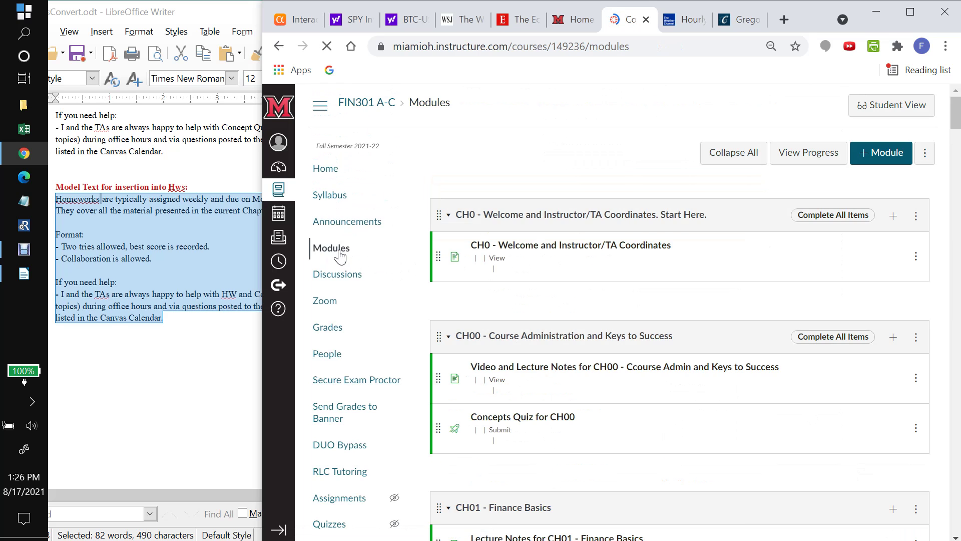
Step: Scroll down to the CH03 module and bring the Writer notes document forward
{"action": "scroll", "coordinate": [782, 301], "scroll_direction": "down", "scroll_amount": 10}
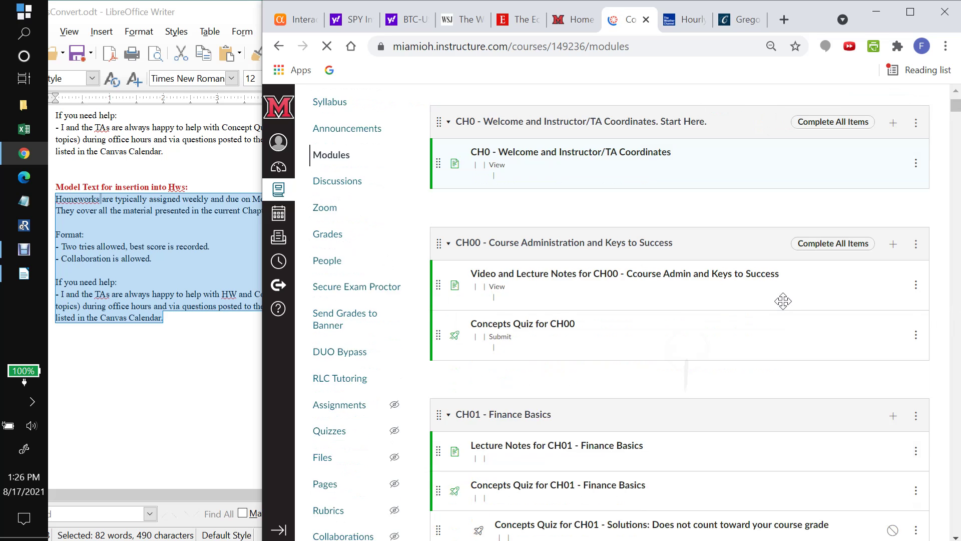
{"action": "scroll", "coordinate": [783, 301], "scroll_direction": "down", "scroll_amount": 8}
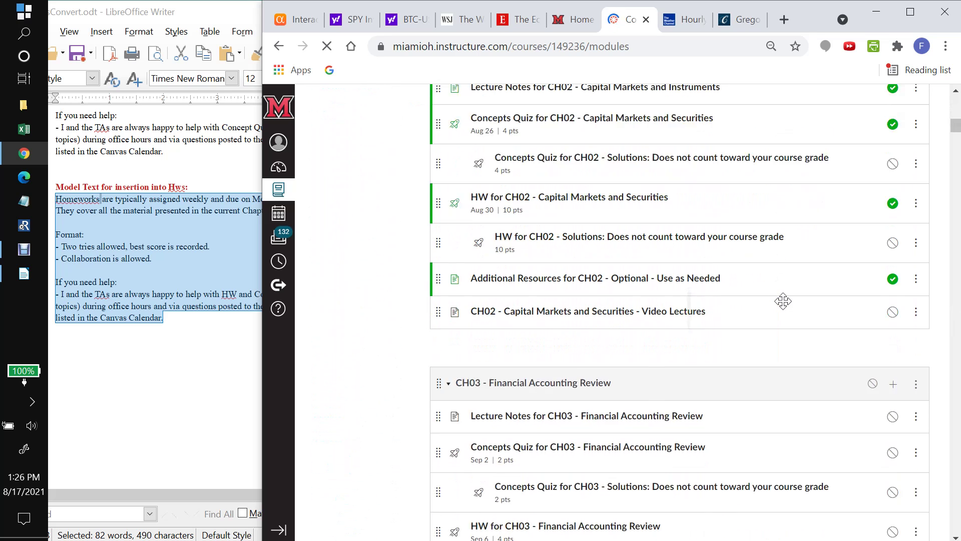
{"action": "scroll", "coordinate": [782, 301], "scroll_direction": "down", "scroll_amount": 2}
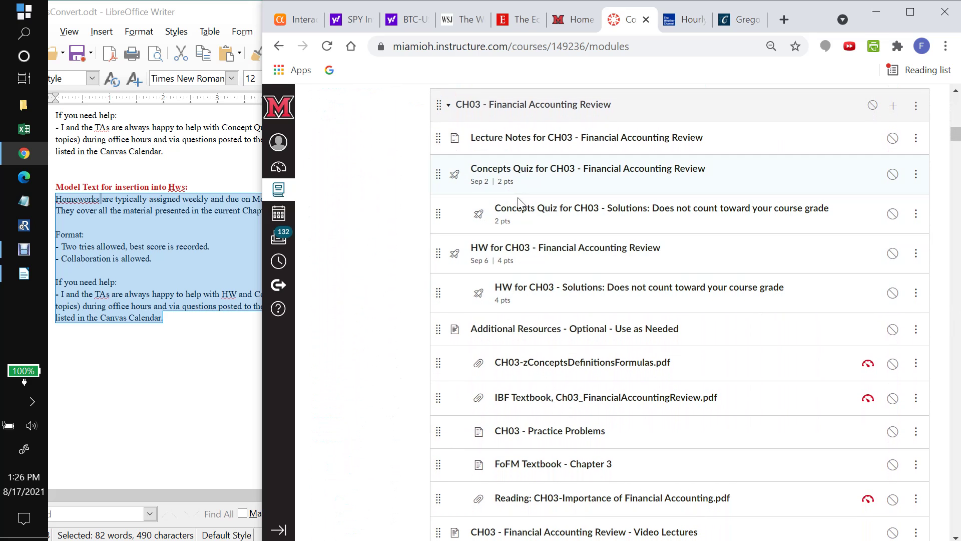
{"action": "left_click", "coordinate": [165, 350]}
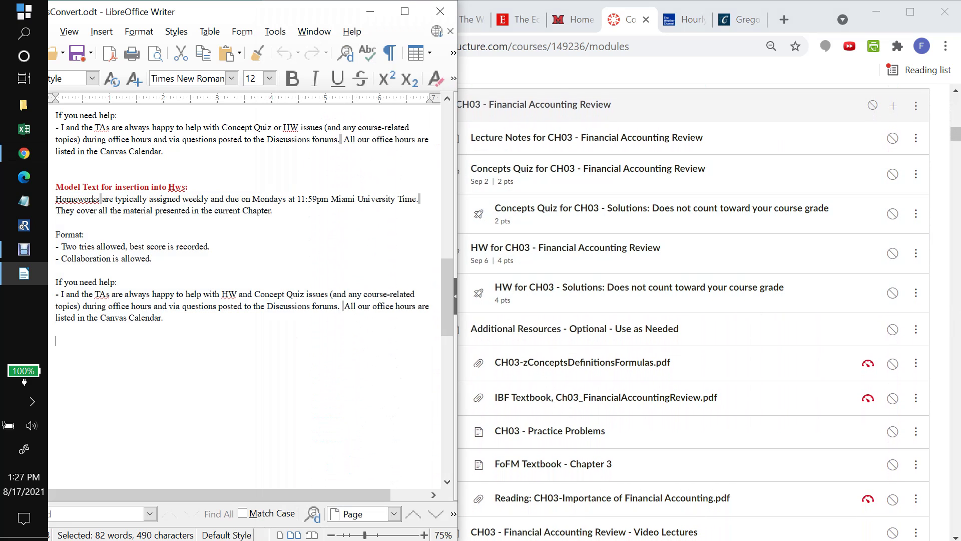
Step: Select the Concept Quizzes 'Format' and 'If you need help' paragraphs in the Writer guide
{"action": "left_click_drag", "start_coordinate": [84, 234], "coordinate": [371, 352]}
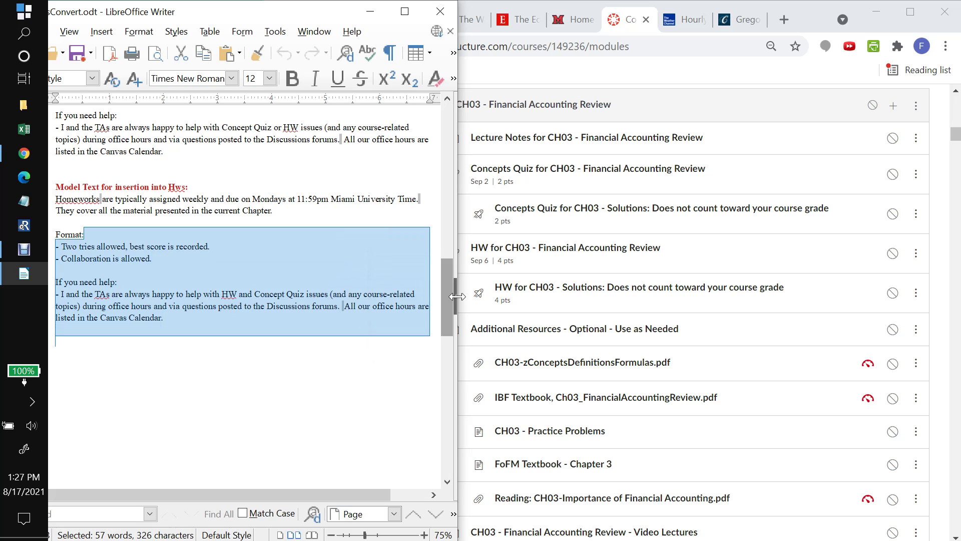
{"action": "left_click_drag", "start_coordinate": [446, 296], "coordinate": [467, 162]}
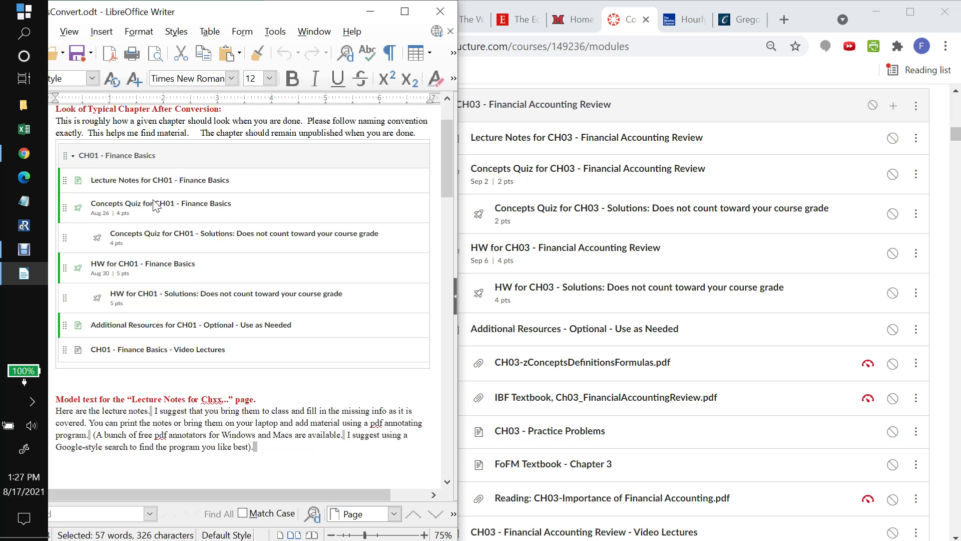
{"action": "left_click_drag", "start_coordinate": [449, 175], "coordinate": [443, 277]}
{"action": "left_click", "coordinate": [55, 291]}
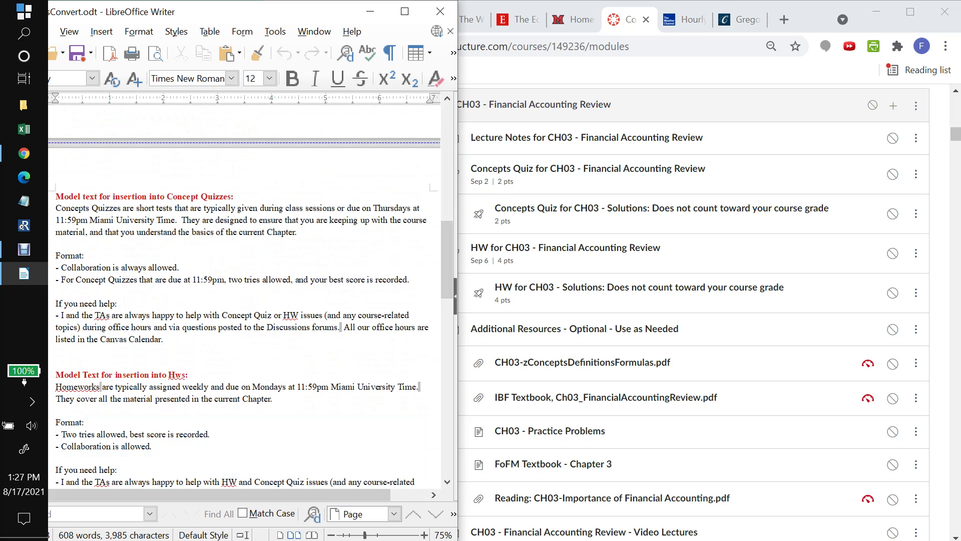
{"action": "left_click_drag", "start_coordinate": [56, 256], "coordinate": [164, 339]}
{"action": "key", "text": "ctrl+c"}
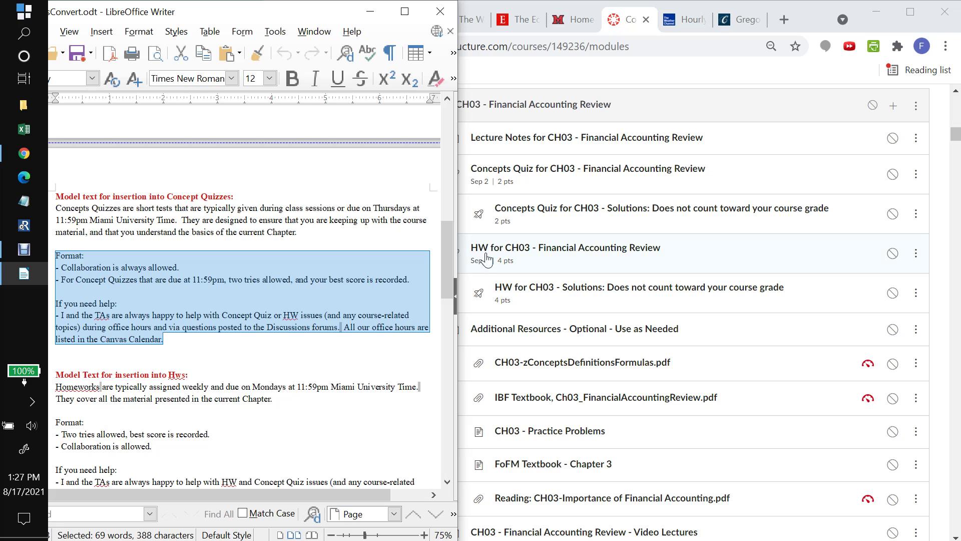
{"action": "left_click", "coordinate": [624, 170]}
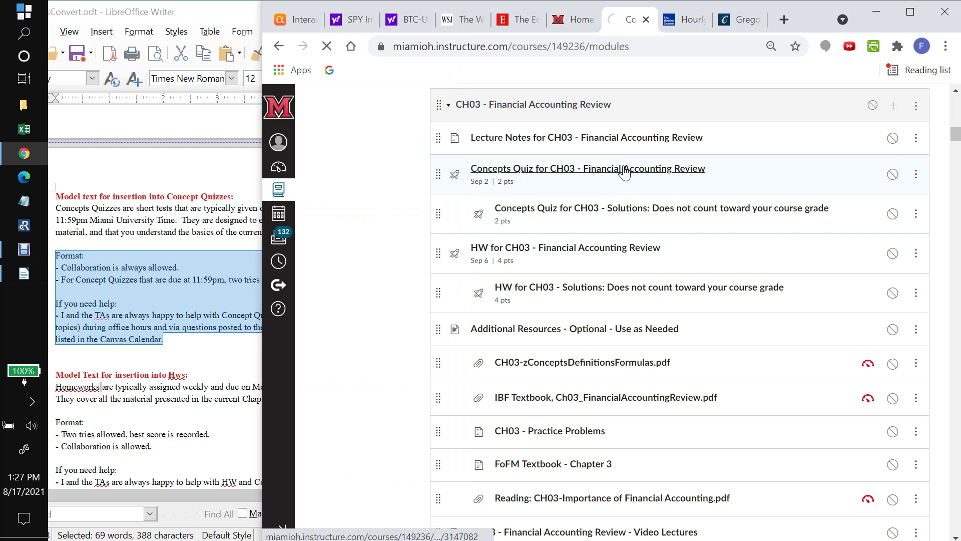
Step: Append the Format and help paragraphs to the Concepts Quiz for CH03 instructions and save
{"action": "left_click", "coordinate": [720, 159]}
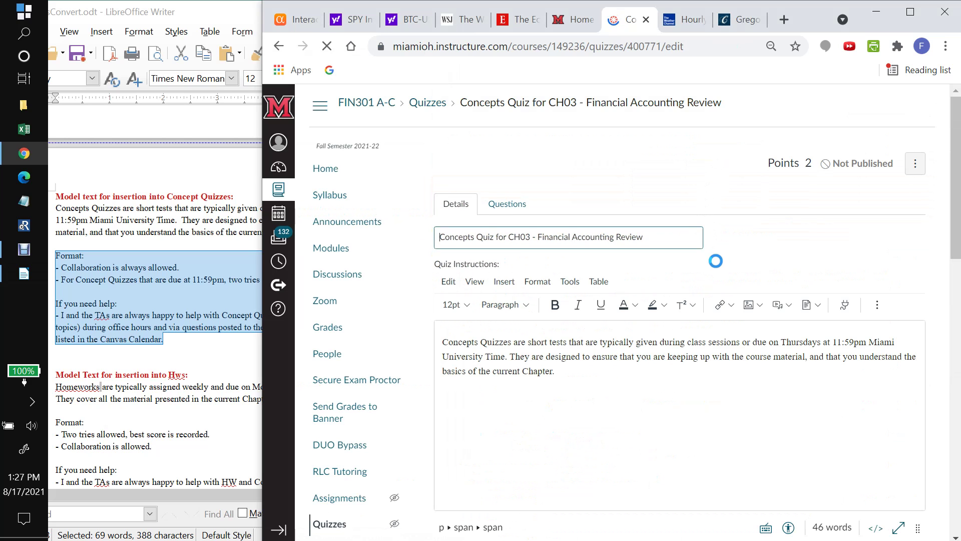
{"action": "left_click", "coordinate": [555, 371]}
{"action": "key", "text": "Return"}
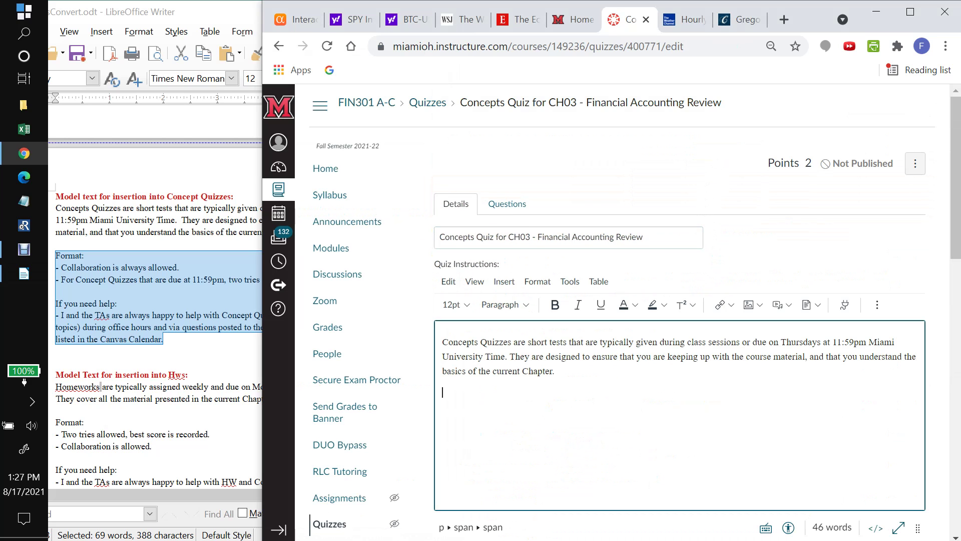
{"action": "key", "text": "ctrl+v"}
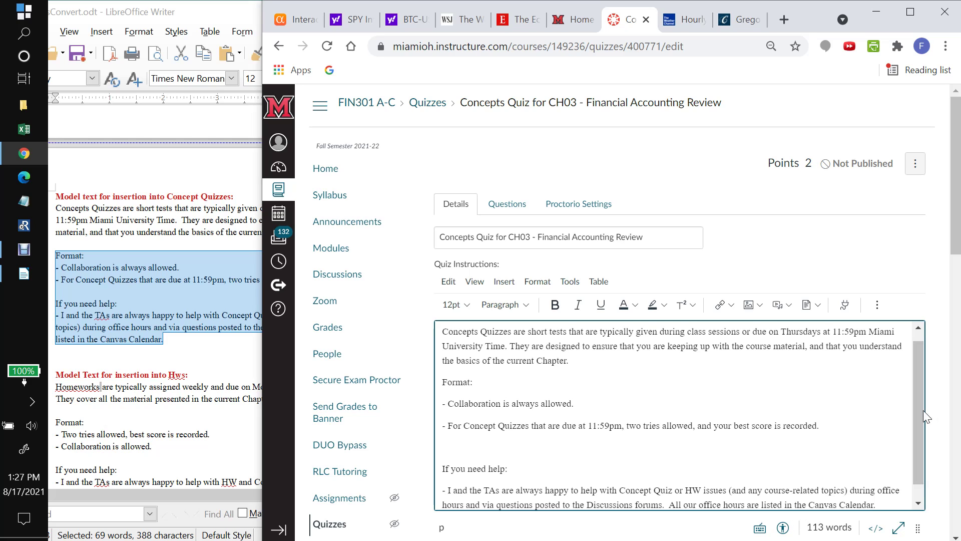
{"action": "left_click_drag", "start_coordinate": [917, 410], "coordinate": [924, 458]}
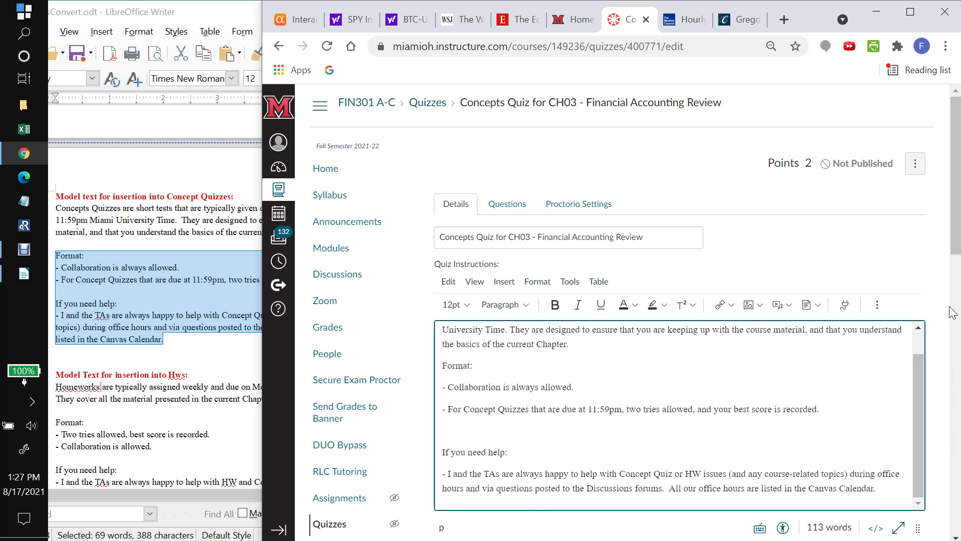
{"action": "left_click_drag", "start_coordinate": [956, 220], "coordinate": [959, 506]}
{"action": "left_click", "coordinate": [898, 502]}
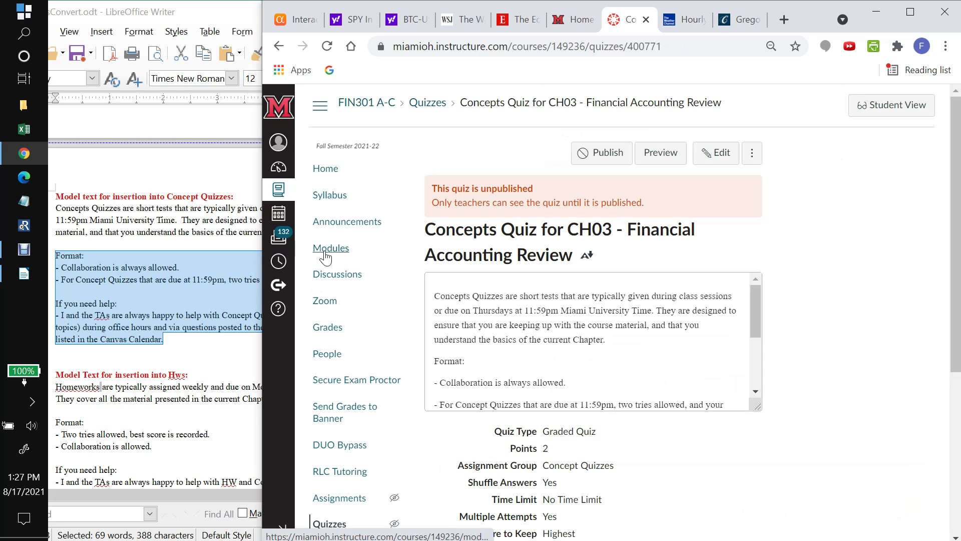
{"action": "left_click", "coordinate": [331, 247]}
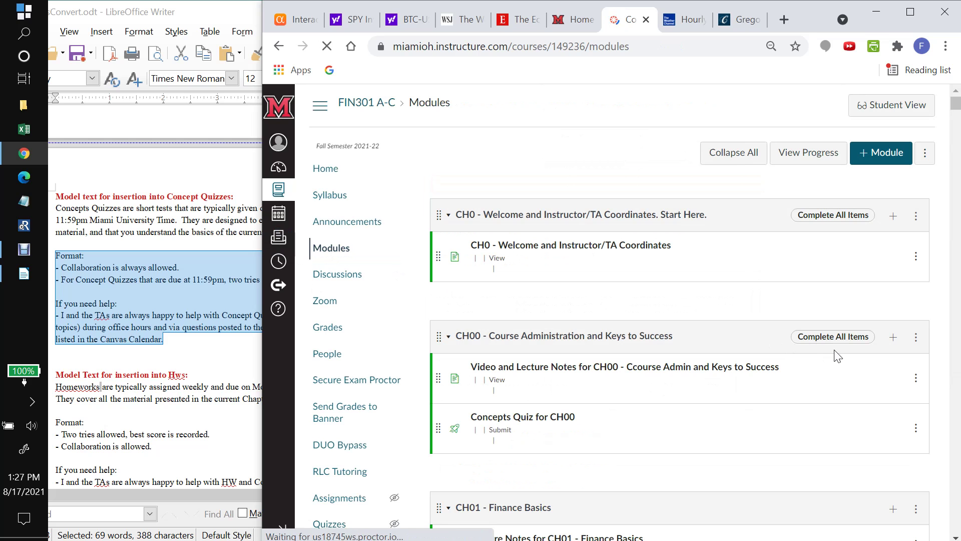
Step: Scroll the Modules page to the CH02 and CH03 modules, glancing at the Writer notes
{"action": "scroll", "coordinate": [837, 356], "scroll_direction": "down", "scroll_amount": 20}
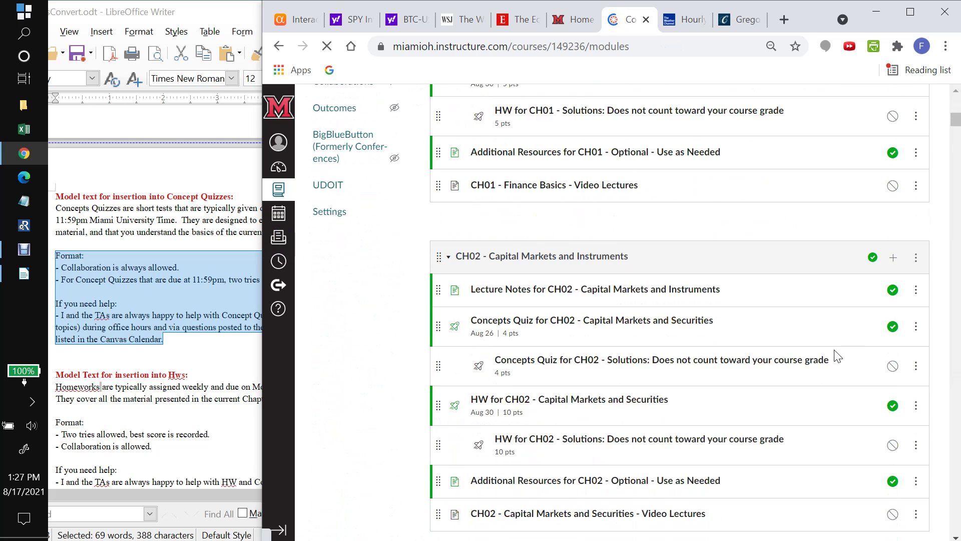
{"action": "scroll", "coordinate": [837, 356], "scroll_direction": "down", "scroll_amount": 5}
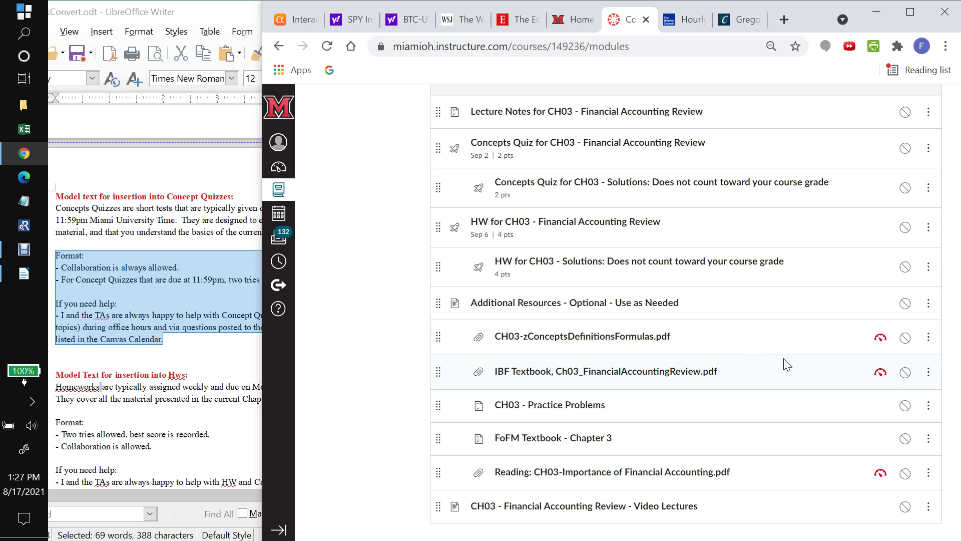
{"action": "left_click", "coordinate": [253, 270]}
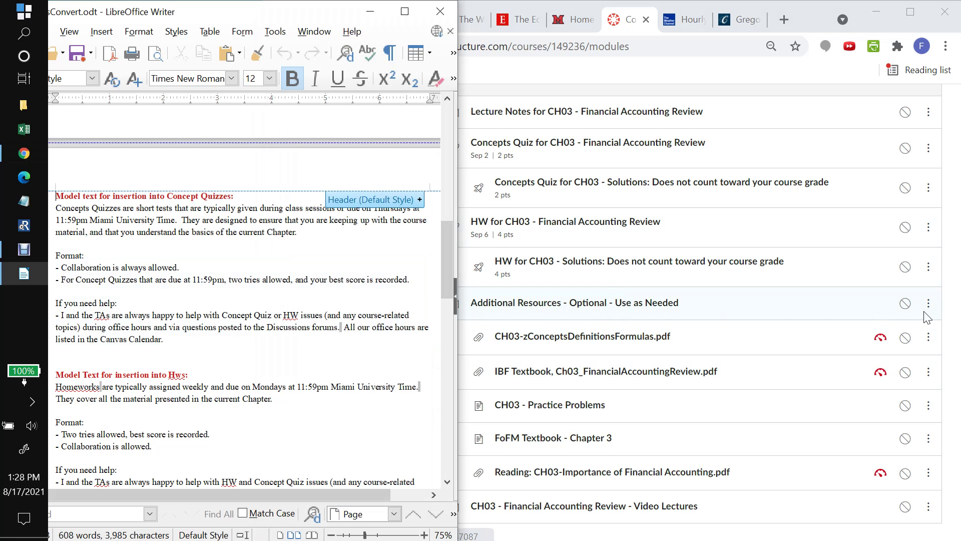
{"action": "left_click", "coordinate": [954, 320]}
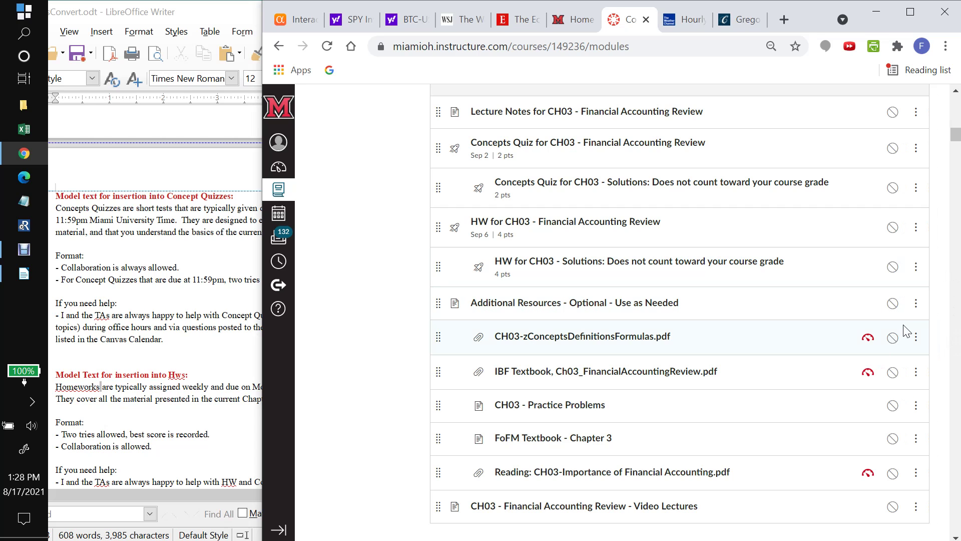
{"action": "scroll", "coordinate": [907, 332], "scroll_direction": "up", "scroll_amount": 7}
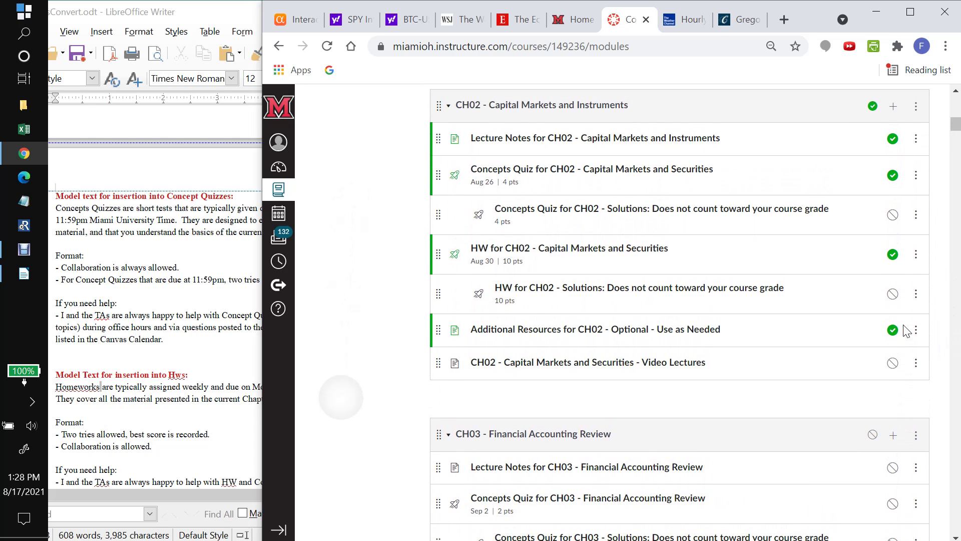
{"action": "scroll", "coordinate": [895, 325], "scroll_direction": "down", "scroll_amount": 1}
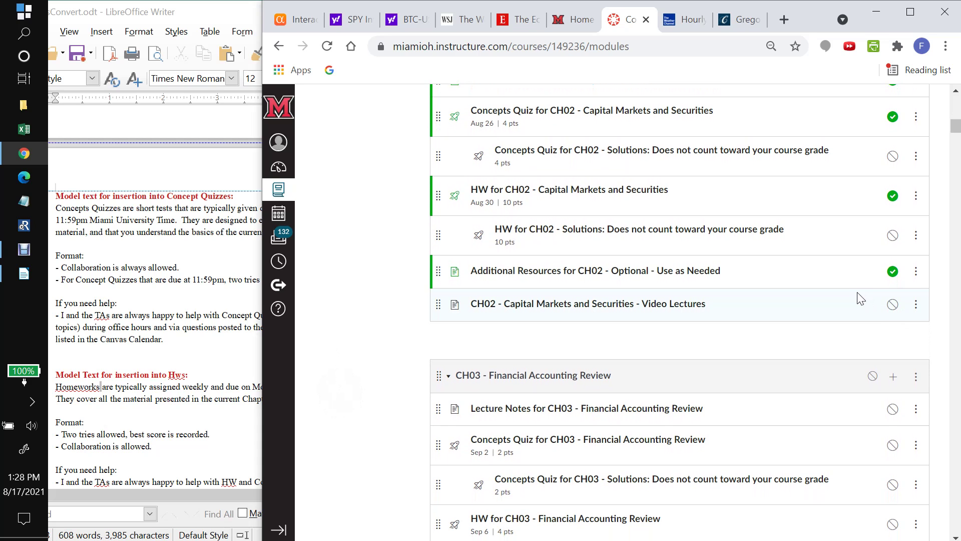
Step: Duplicate the CH02 Additional Resources page and place the copy in CH03 below the homework solutions
{"action": "left_click", "coordinate": [916, 272]}
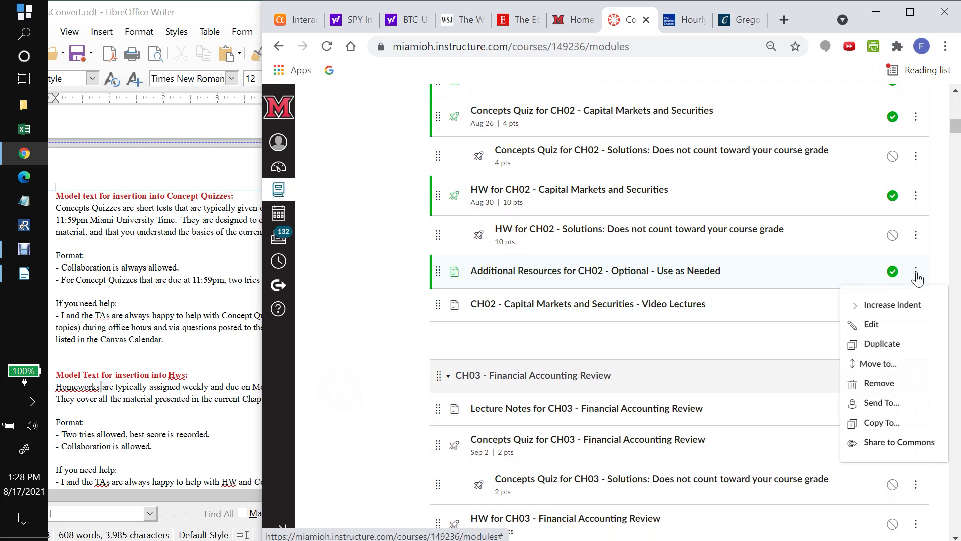
{"action": "left_click", "coordinate": [890, 346]}
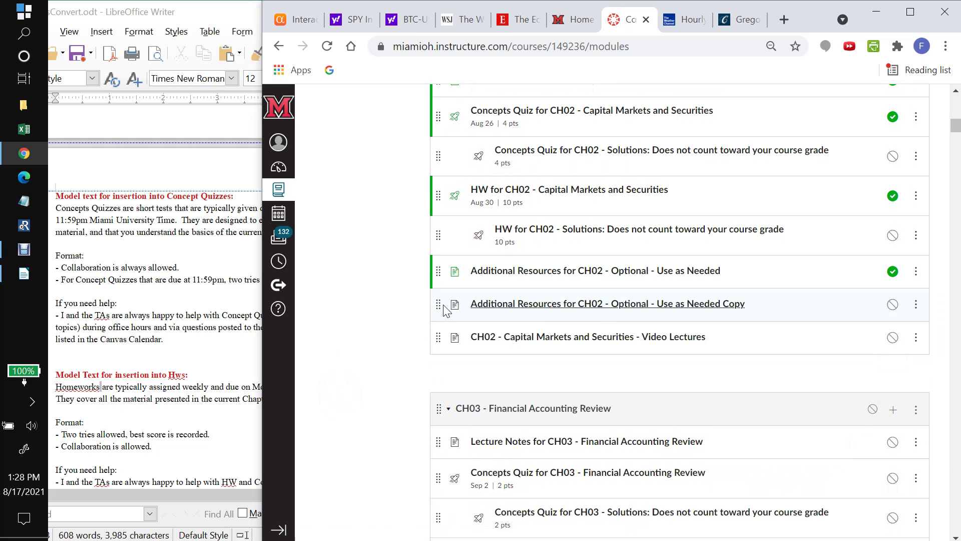
{"action": "left_click_drag", "start_coordinate": [437, 303], "coordinate": [441, 478]}
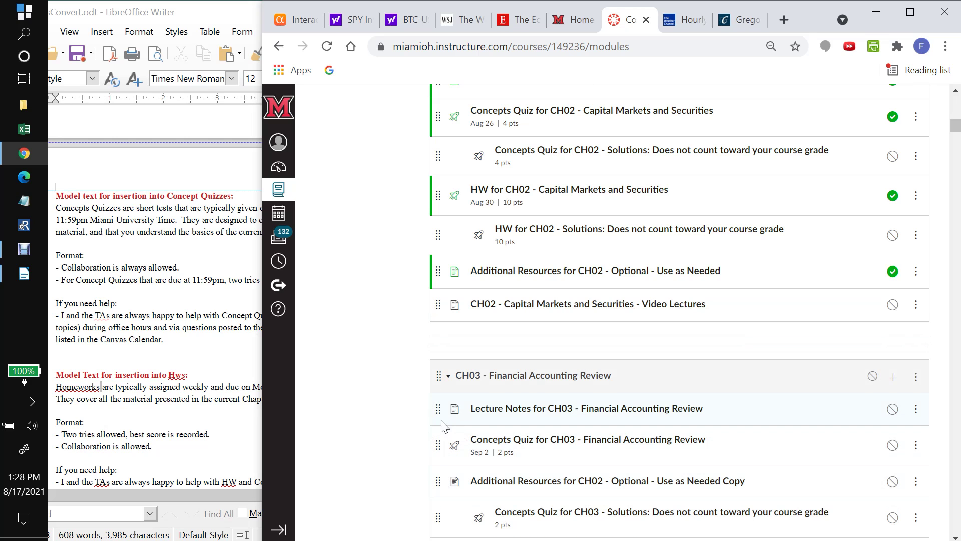
{"action": "scroll", "coordinate": [411, 343], "scroll_direction": "down", "scroll_amount": 6}
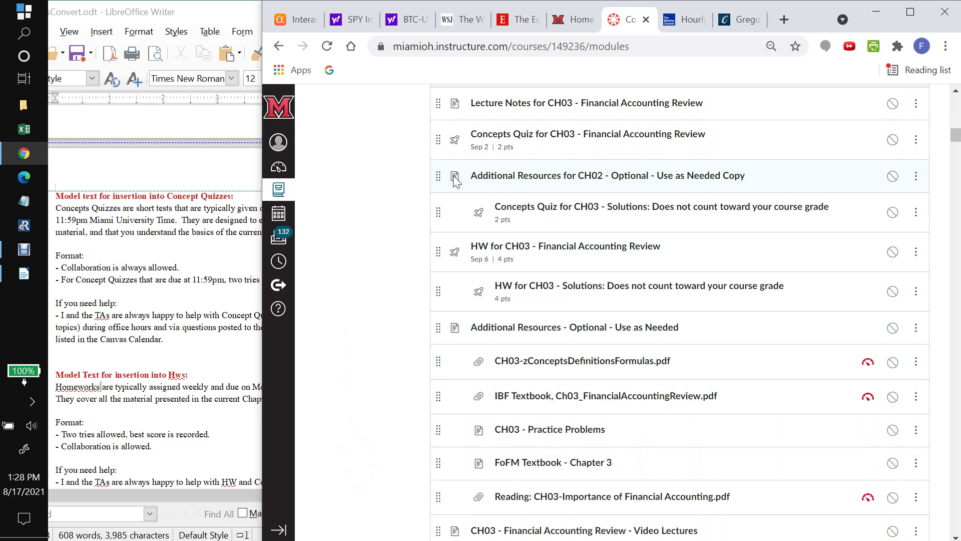
{"action": "left_click_drag", "start_coordinate": [441, 175], "coordinate": [448, 302]}
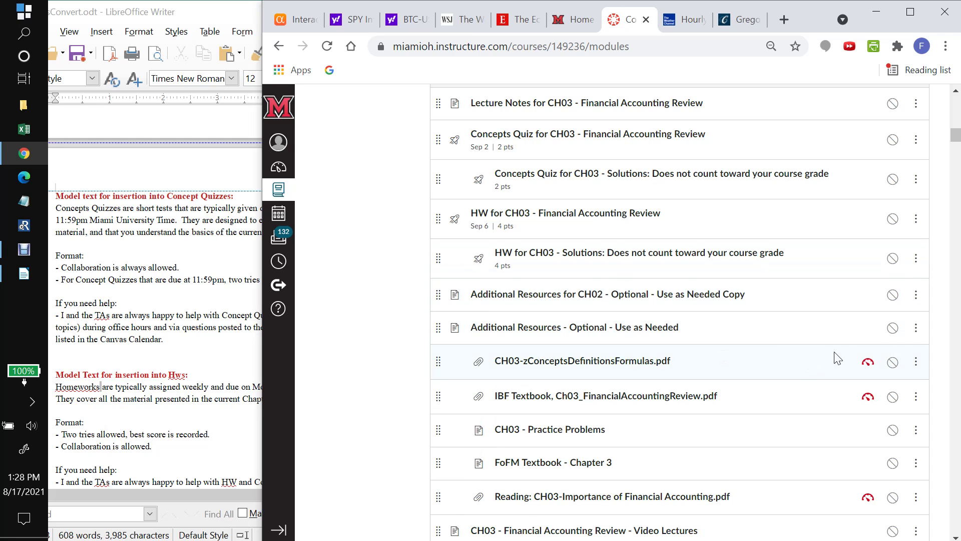
Step: Remove the old Additional Resources item from the CH03 module
{"action": "left_click", "coordinate": [915, 328]}
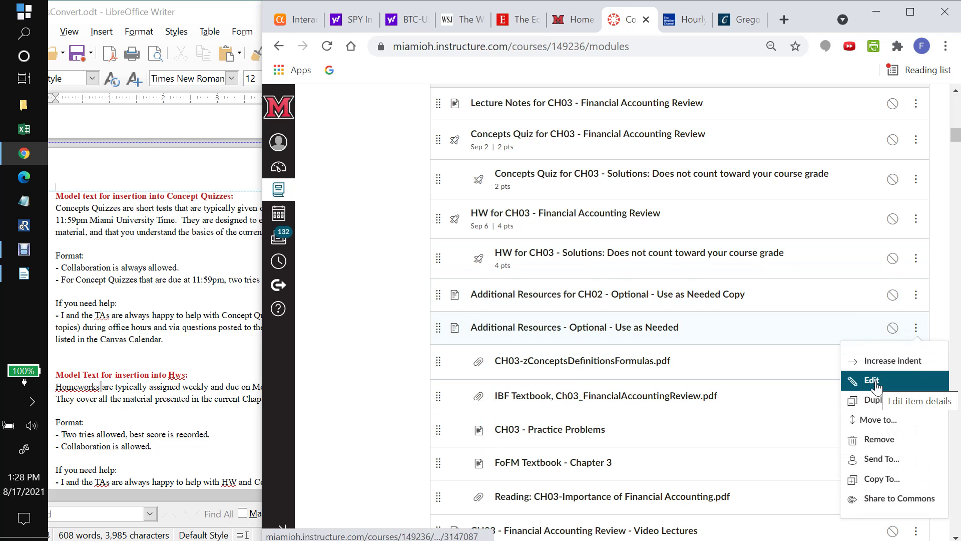
{"action": "left_click", "coordinate": [875, 443]}
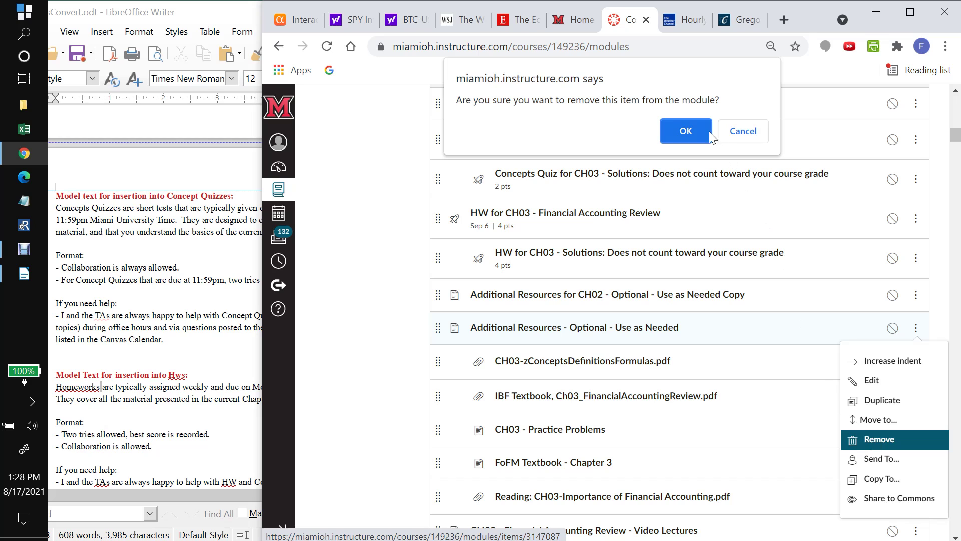
{"action": "left_click", "coordinate": [686, 131]}
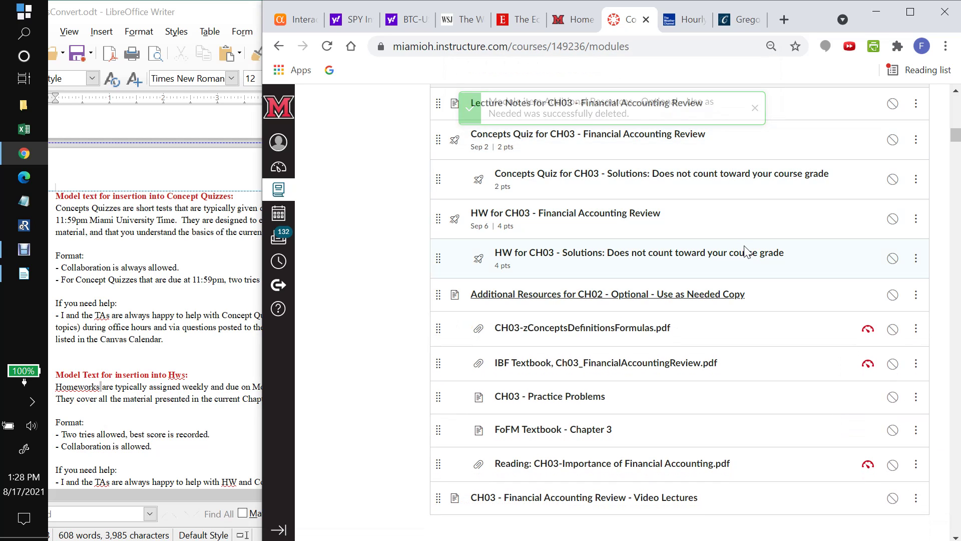
{"action": "left_click", "coordinate": [707, 298]}
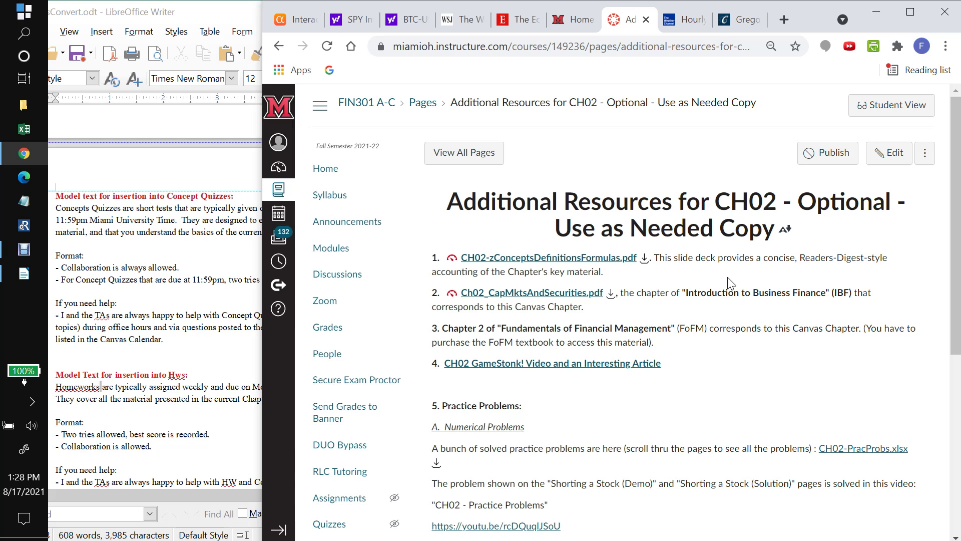
Step: Change the copied page's title from CH02 to CH03
{"action": "left_click", "coordinate": [889, 152]}
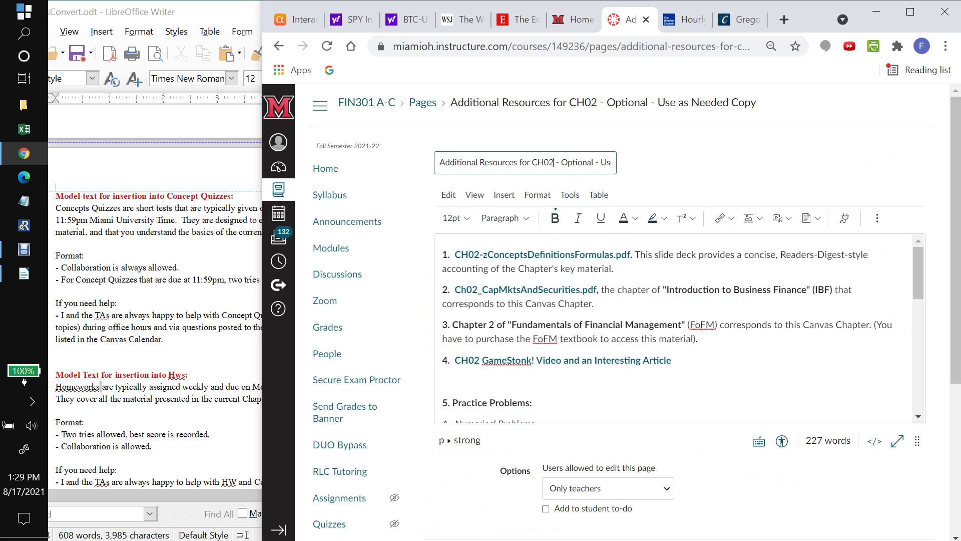
{"action": "key", "text": "BackSpace"}
{"action": "type", "text": "3"}
{"action": "left_click", "coordinate": [429, 204]}
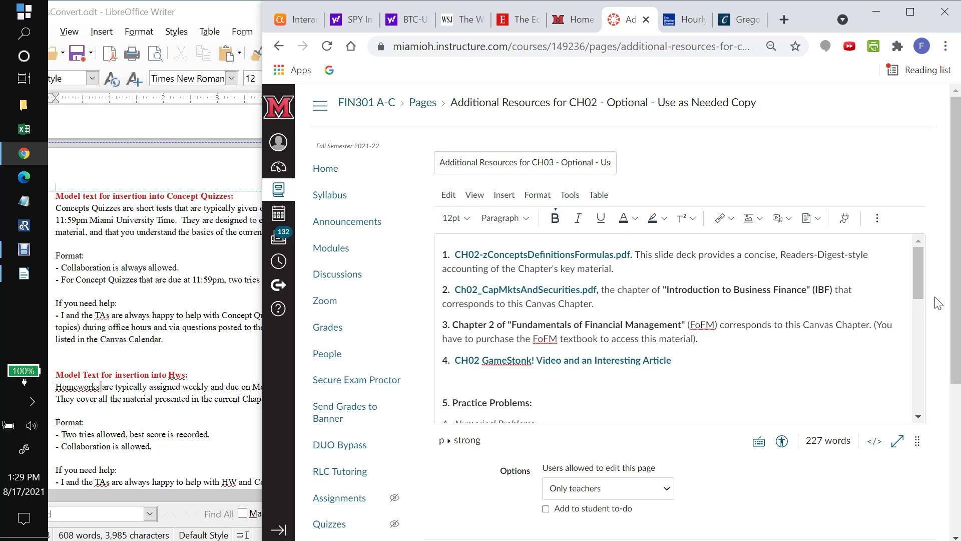
Step: Unlink and delete item 1's old CH02 concepts PDF file name
{"action": "left_click", "coordinate": [917, 271]}
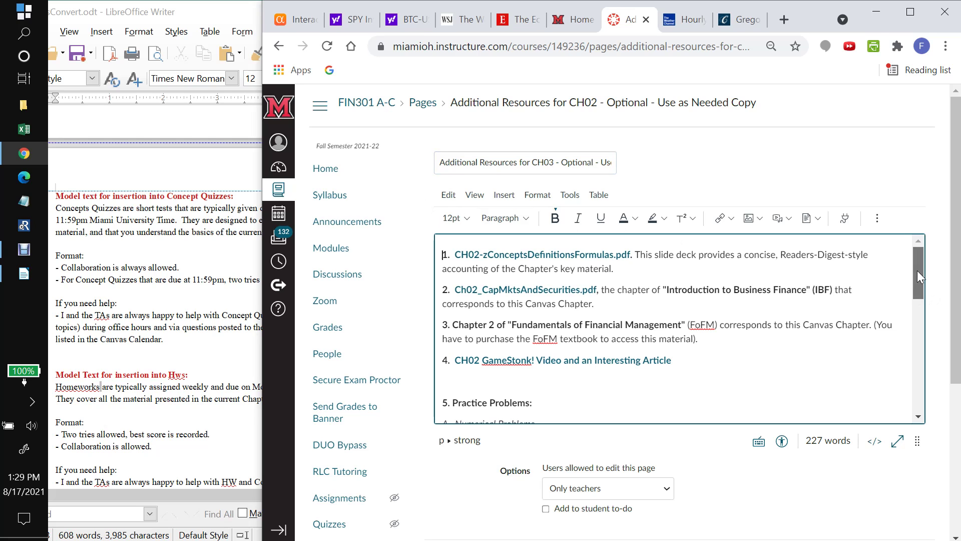
{"action": "mouse_move", "coordinate": [917, 270]}
{"action": "left_mouse_down"}
{"action": "mouse_move", "coordinate": [912, 392]}
{"action": "mouse_move", "coordinate": [904, 269]}
{"action": "left_mouse_up"}
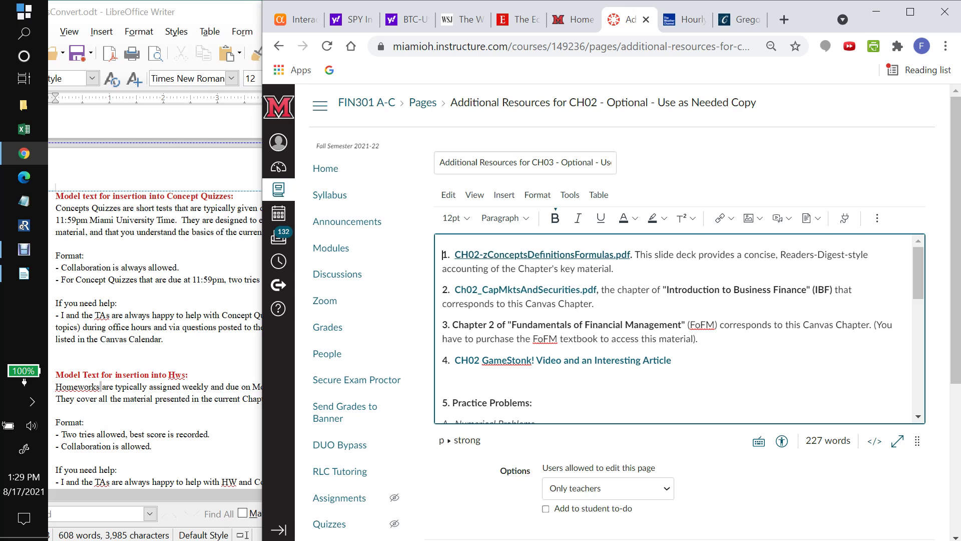
{"action": "left_click", "coordinate": [616, 254]}
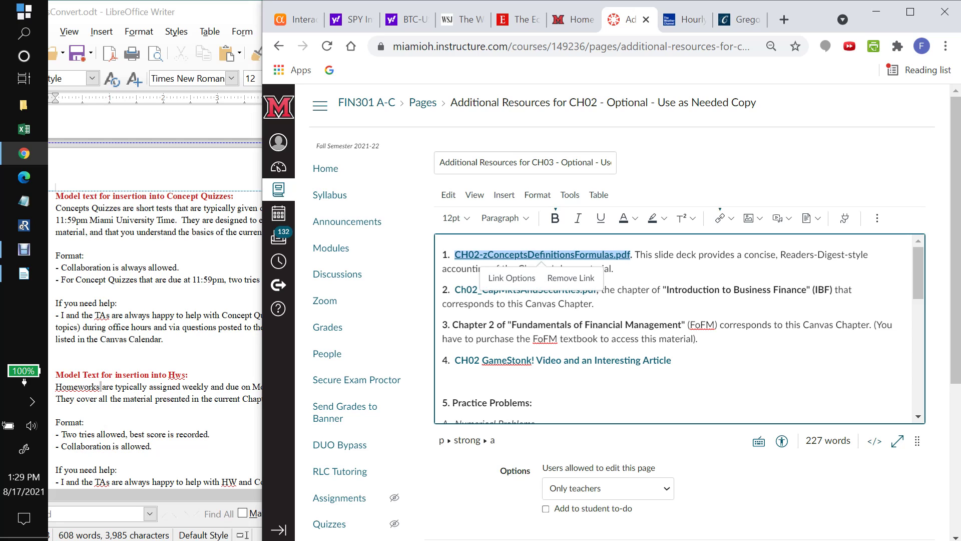
{"action": "key", "text": "Delete"}
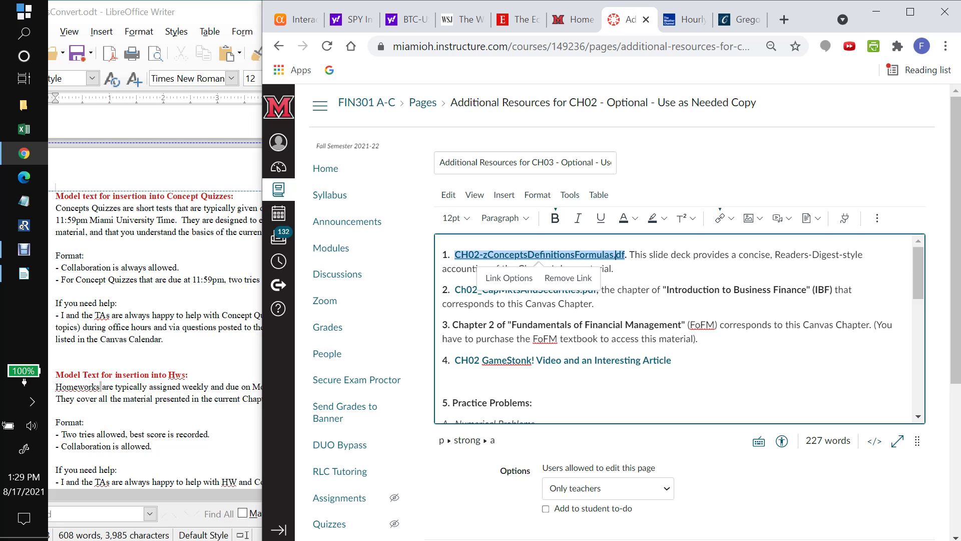
{"action": "left_click", "coordinate": [586, 283]}
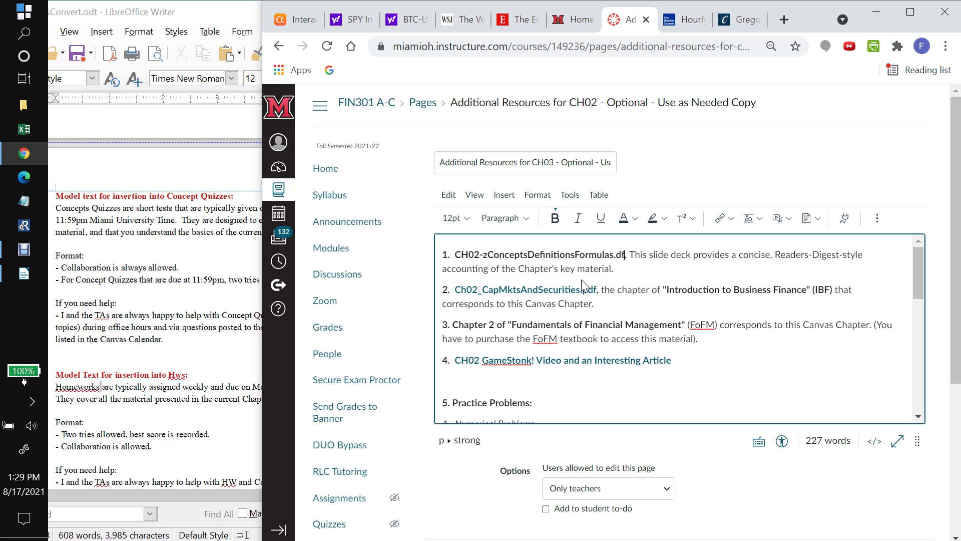
{"action": "key", "text": "BackSpace"}
{"action": "key", "text": "BackSpace"}
{"action": "key", "text": "BackSpace"}
{"action": "key", "text": "BackSpace"}
{"action": "key", "text": "BackSpace"}
{"action": "key", "text": "BackSpace"}
{"action": "key", "text": "BackSpace"}
{"action": "key", "text": "BackSpace"}
{"action": "key", "text": "BackSpace"}
{"action": "key", "text": "BackSpace"}
{"action": "key", "text": "BackSpace"}
{"action": "key", "text": "BackSpace"}
{"action": "key", "text": "BackSpace"}
{"action": "key", "text": "BackSpace"}
{"action": "key", "text": "BackSpace"}
{"action": "key", "text": "BackSpace"}
{"action": "key", "text": "BackSpace"}
{"action": "key", "text": "BackSpace"}
{"action": "key", "text": "BackSpace"}
{"action": "key", "text": "BackSpace"}
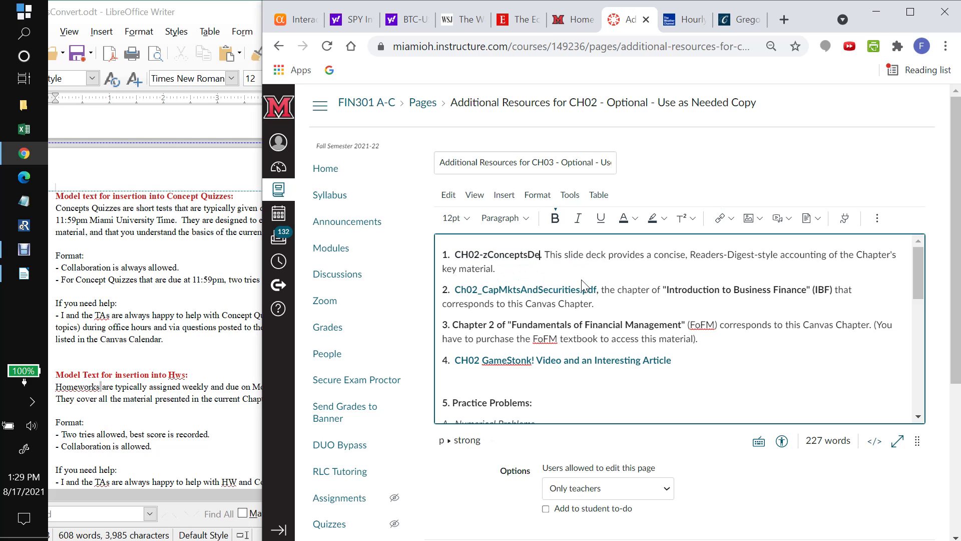
{"action": "key", "text": "BackSpace"}
{"action": "key", "text": "BackSpace"}
{"action": "key", "text": "BackSpace"}
{"action": "key", "text": "BackSpace"}
{"action": "key", "text": "BackSpace"}
{"action": "key", "text": "BackSpace"}
{"action": "key", "text": "BackSpace"}
{"action": "key", "text": "BackSpace"}
{"action": "key", "text": "BackSpace"}
{"action": "key", "text": "BackSpace"}
{"action": "key", "text": "BackSpace"}
{"action": "key", "text": "BackSpace"}
{"action": "key", "text": "BackSpace"}
{"action": "key", "text": "BackSpace"}
{"action": "key", "text": "BackSpace"}
{"action": "key", "text": "BackSpace"}
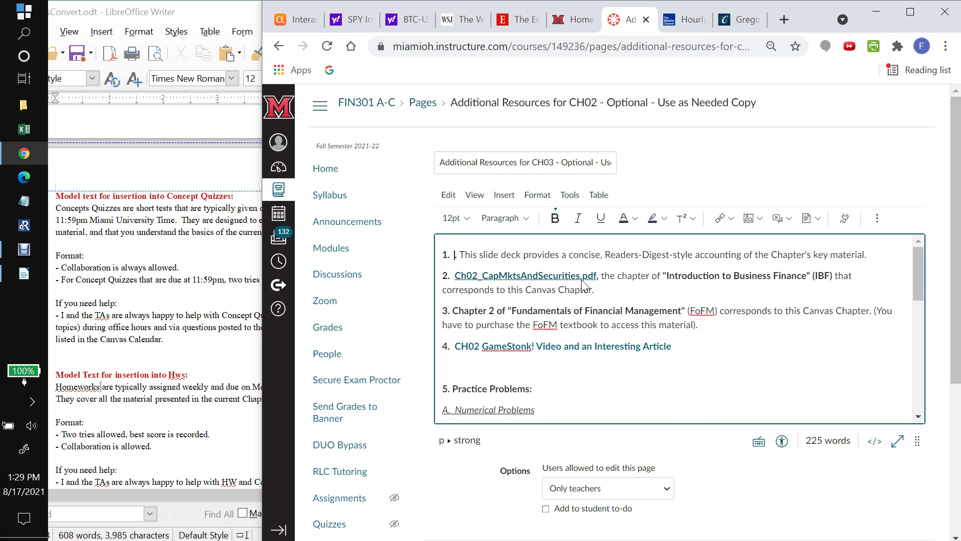
{"action": "left_click", "coordinate": [510, 199]}
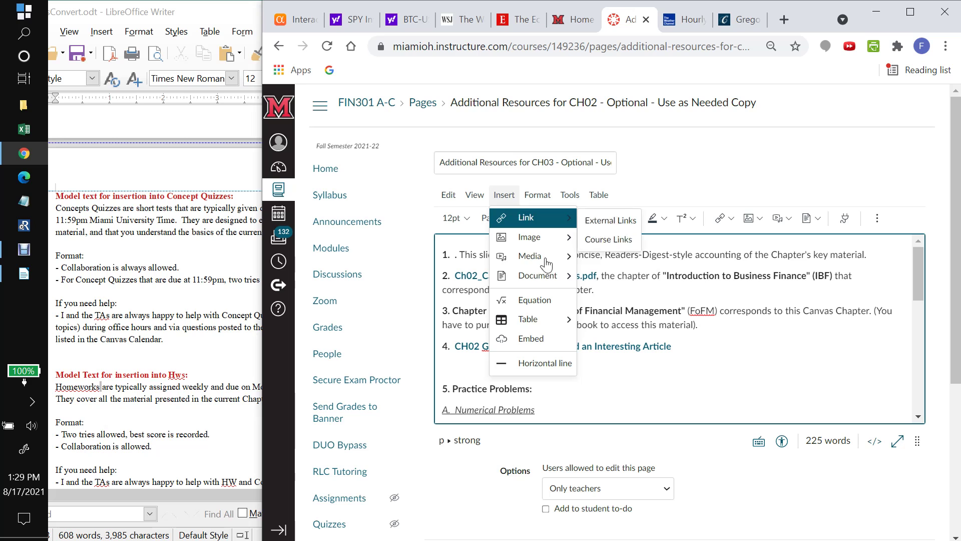
{"action": "mouse_move", "coordinate": [546, 275]}
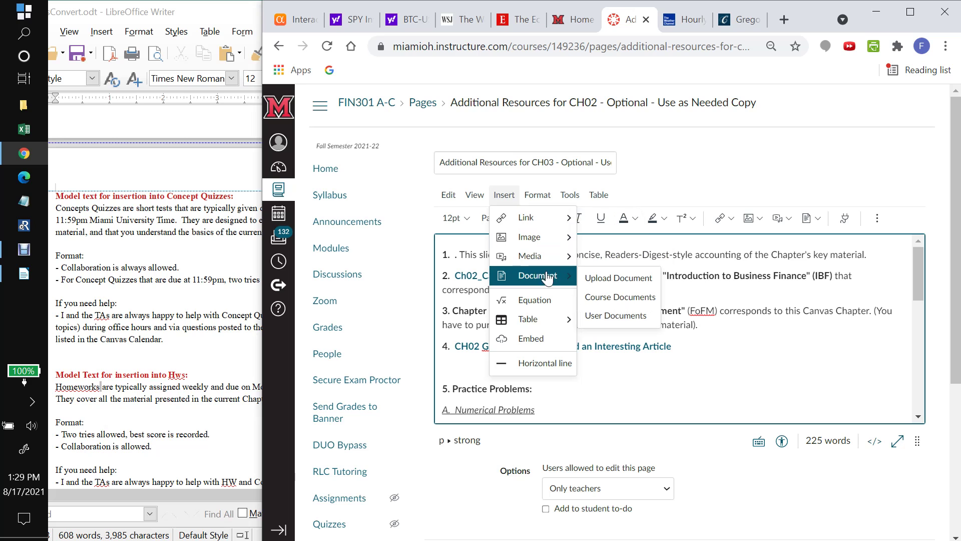
{"action": "left_click", "coordinate": [588, 296]}
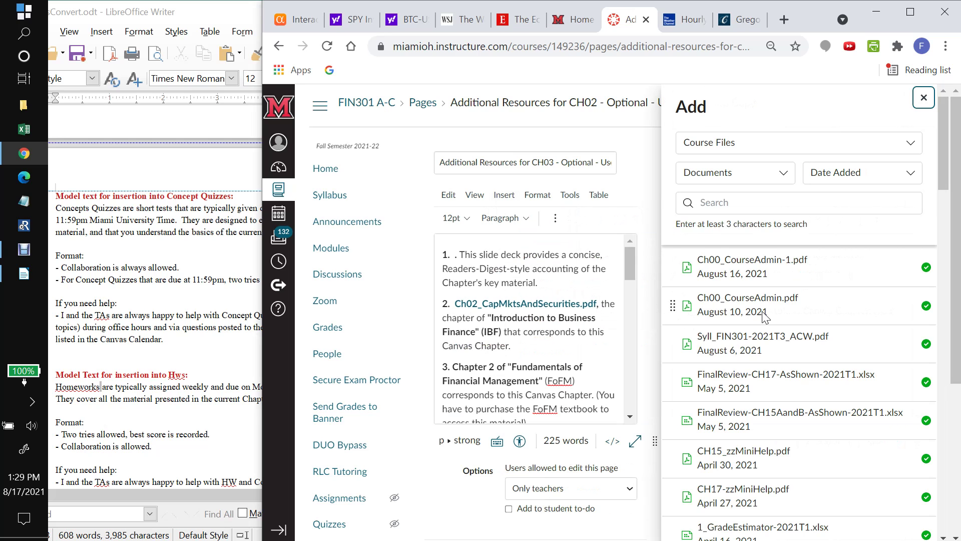
Step: Link CH03-zConceptsDefinitionsFormulas.pdf into item 1 from a CH03 course-files search
{"action": "left_click", "coordinate": [760, 204]}
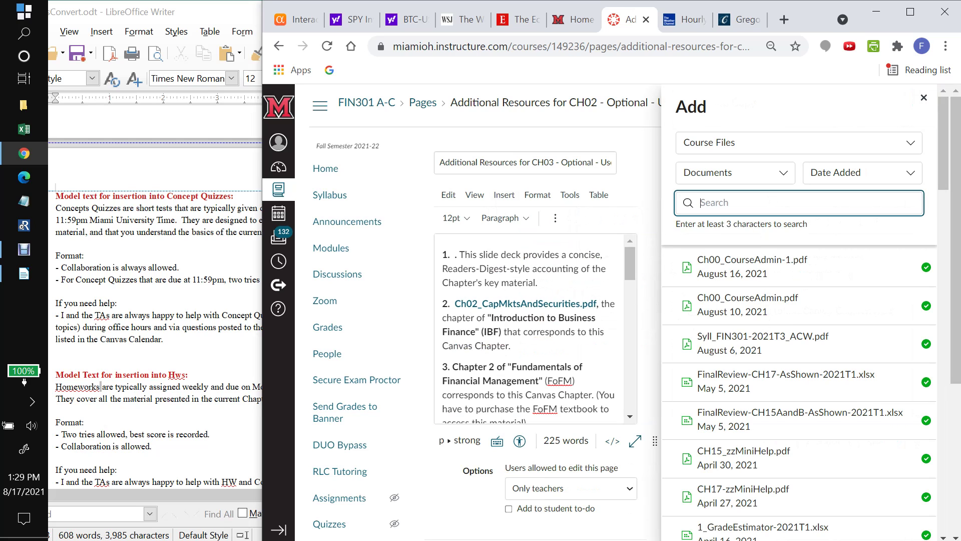
{"action": "type", "text": "CH0"}
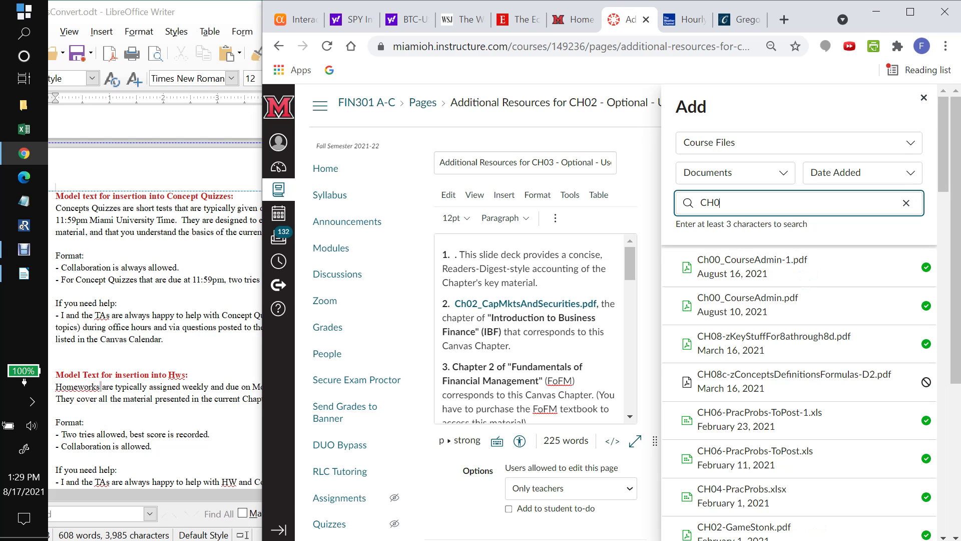
{"action": "type", "text": "3"}
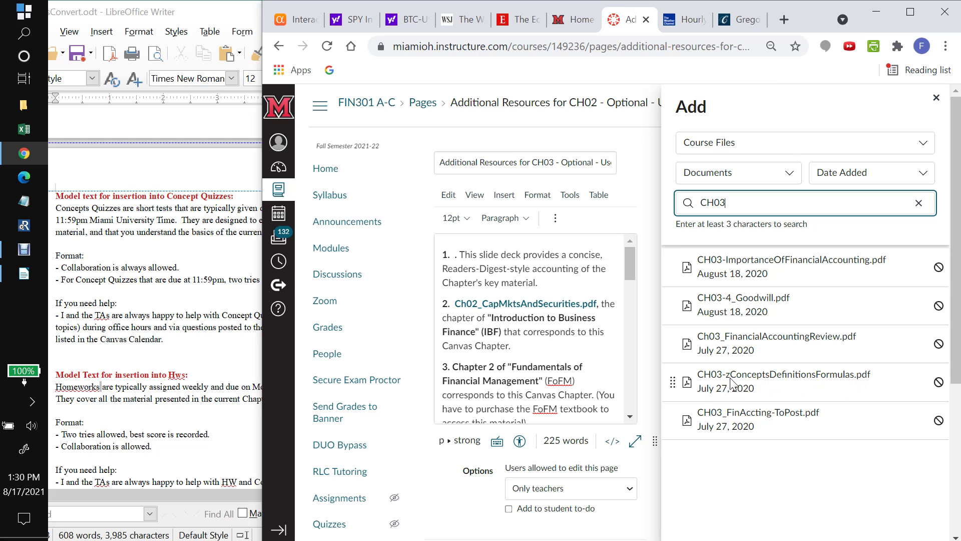
{"action": "left_click", "coordinate": [750, 386]}
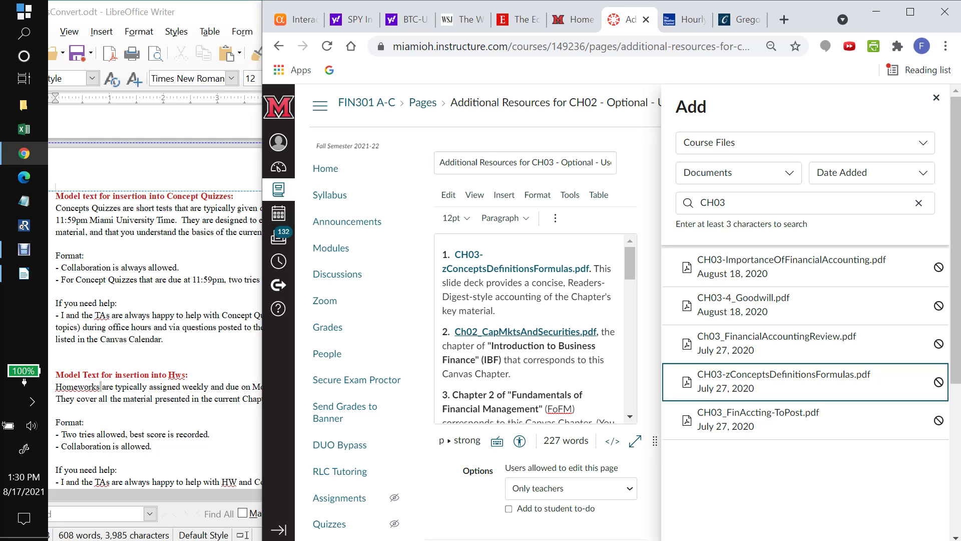
Step: Replace item 2's Ch02_CapMktsAndSecurities.pdf link with Ch03_FinancialAccountingReview.pdf
{"action": "left_click", "coordinate": [580, 331]}
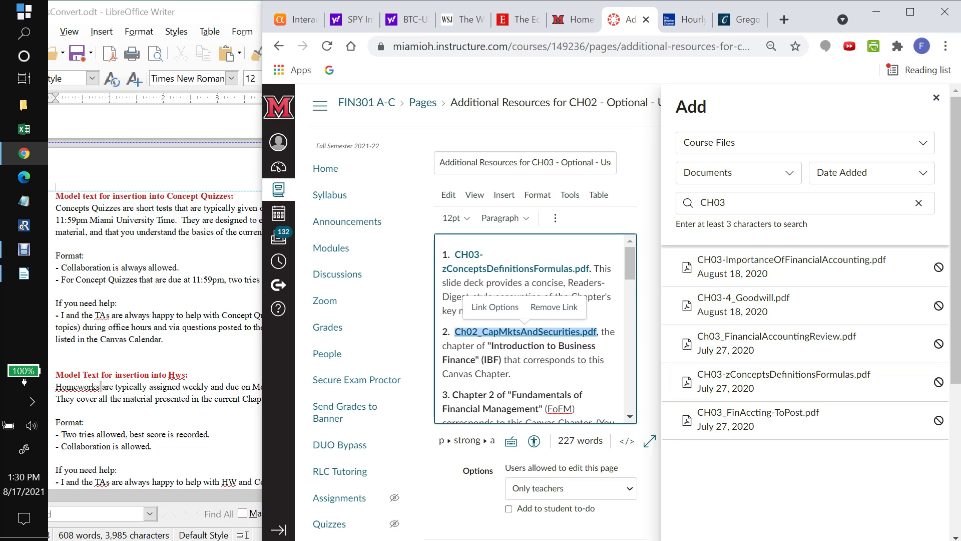
{"action": "left_click", "coordinate": [561, 308]}
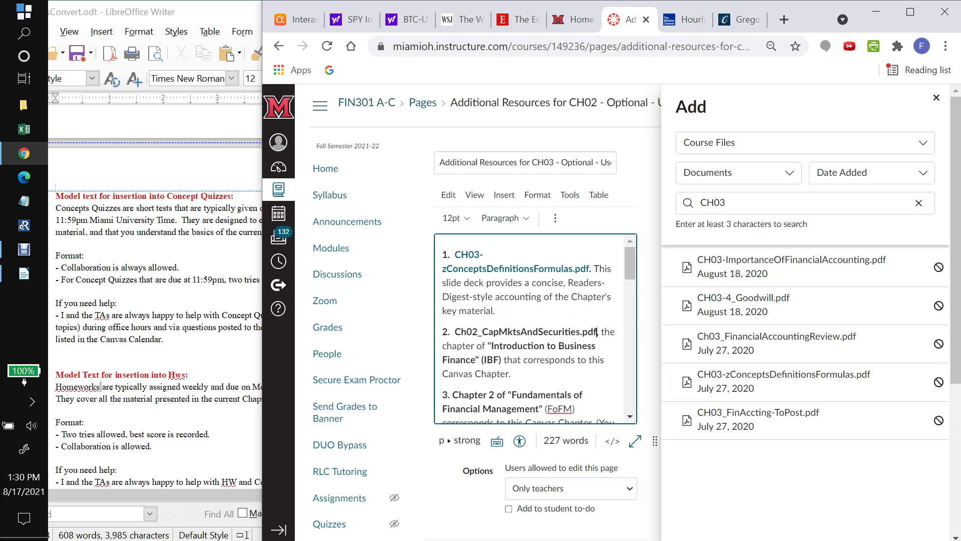
{"action": "key", "text": "BackSpace"}
{"action": "key", "text": "BackSpace"}
{"action": "key", "text": "BackSpace"}
{"action": "key", "text": "BackSpace"}
{"action": "key", "text": "BackSpace"}
{"action": "key", "text": "BackSpace"}
{"action": "key", "text": "BackSpace"}
{"action": "key", "text": "BackSpace"}
{"action": "key", "text": "BackSpace"}
{"action": "key", "text": "BackSpace"}
{"action": "key", "text": "BackSpace"}
{"action": "key", "text": "BackSpace"}
{"action": "key", "text": "BackSpace"}
{"action": "key", "text": "BackSpace"}
{"action": "key", "text": "BackSpace"}
{"action": "key", "text": "BackSpace"}
{"action": "key", "text": "BackSpace"}
{"action": "key", "text": "BackSpace"}
{"action": "key", "text": "BackSpace"}
{"action": "key", "text": "BackSpace"}
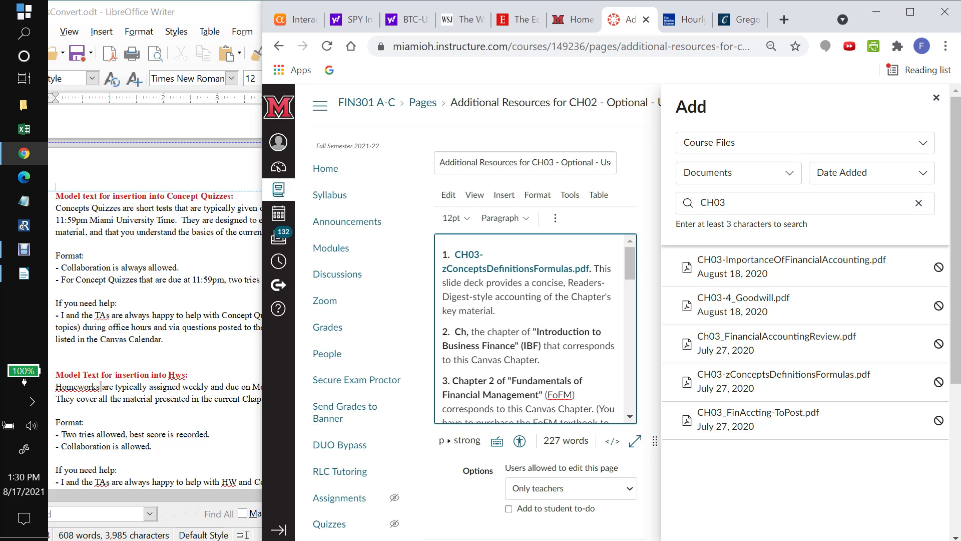
{"action": "key", "text": "BackSpace"}
{"action": "key", "text": "BackSpace"}
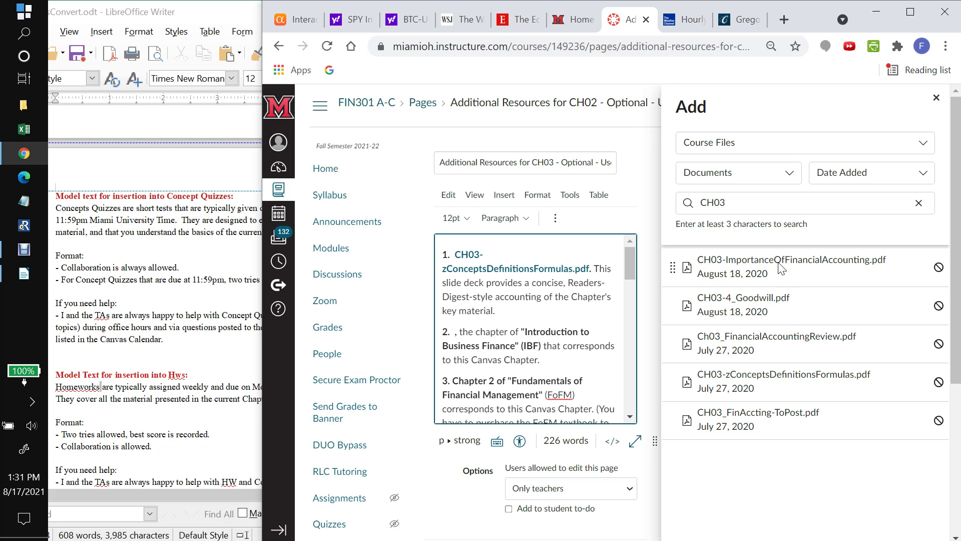
{"action": "left_click", "coordinate": [785, 342]}
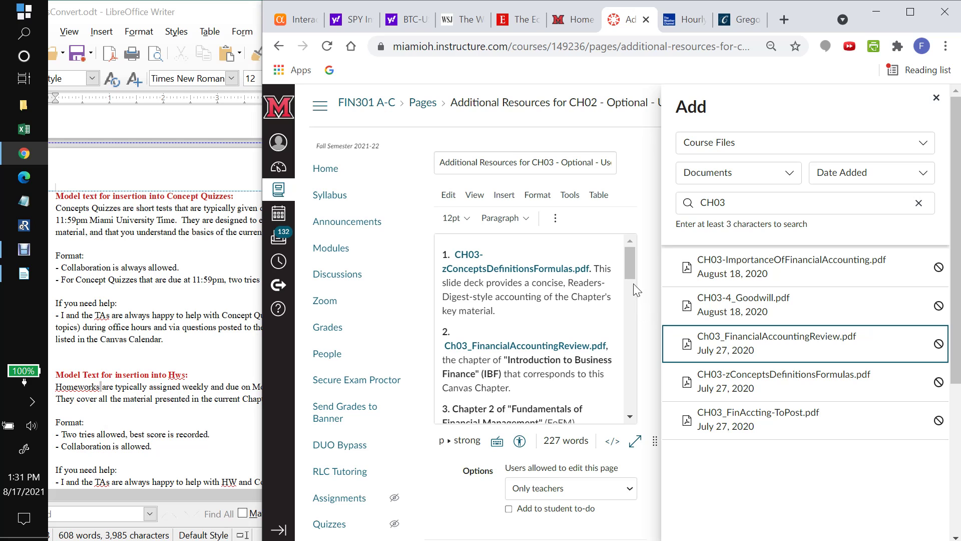
{"action": "left_click_drag", "start_coordinate": [631, 265], "coordinate": [631, 285]}
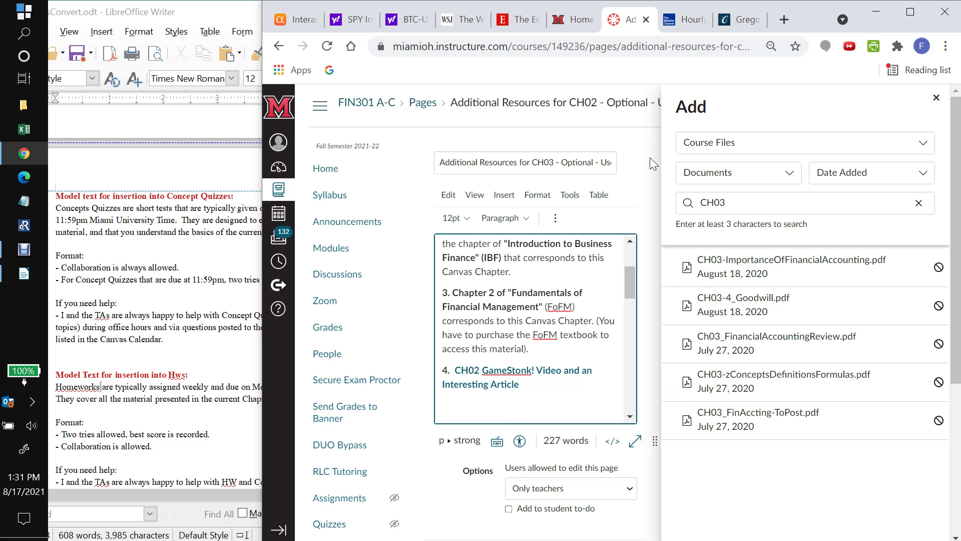
Step: Pull the Canvas page into its own window and leave the unsaved editor for the modules list
{"action": "right_click", "coordinate": [630, 28]}
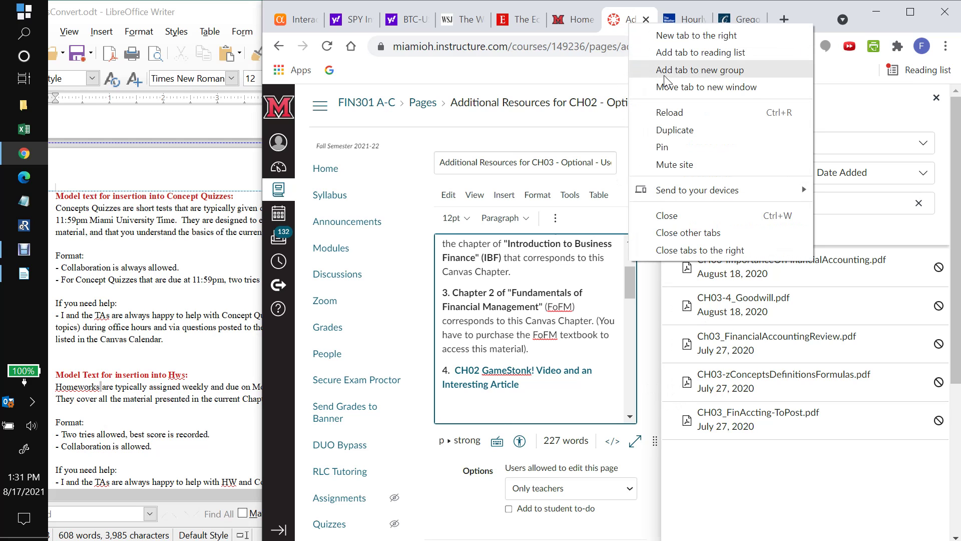
{"action": "key", "text": "Escape"}
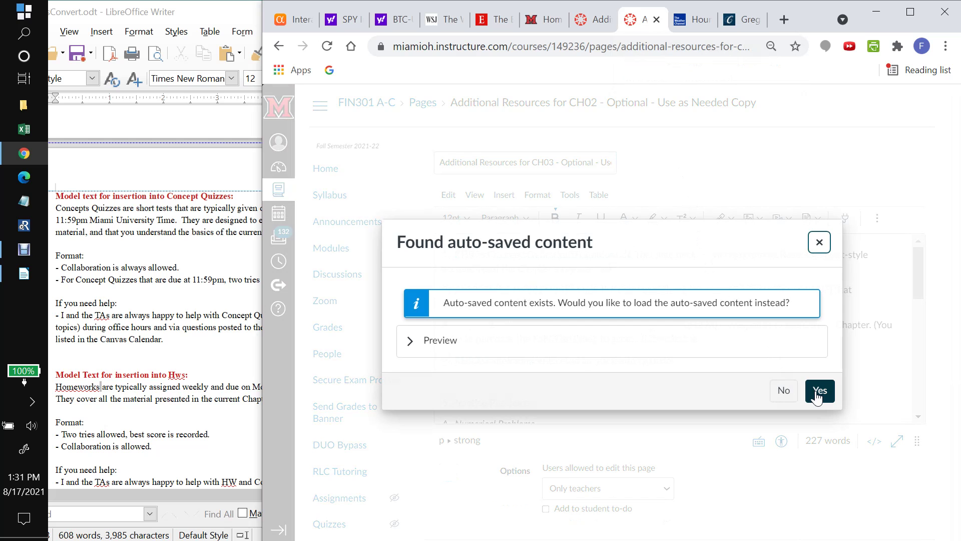
{"action": "left_click", "coordinate": [784, 392]}
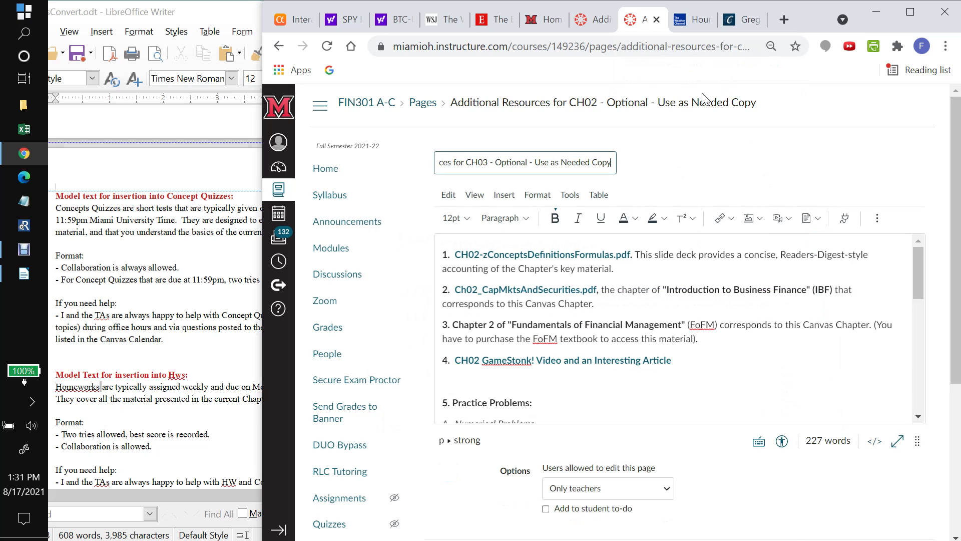
{"action": "left_click_drag", "start_coordinate": [636, 26], "coordinate": [165, 40]}
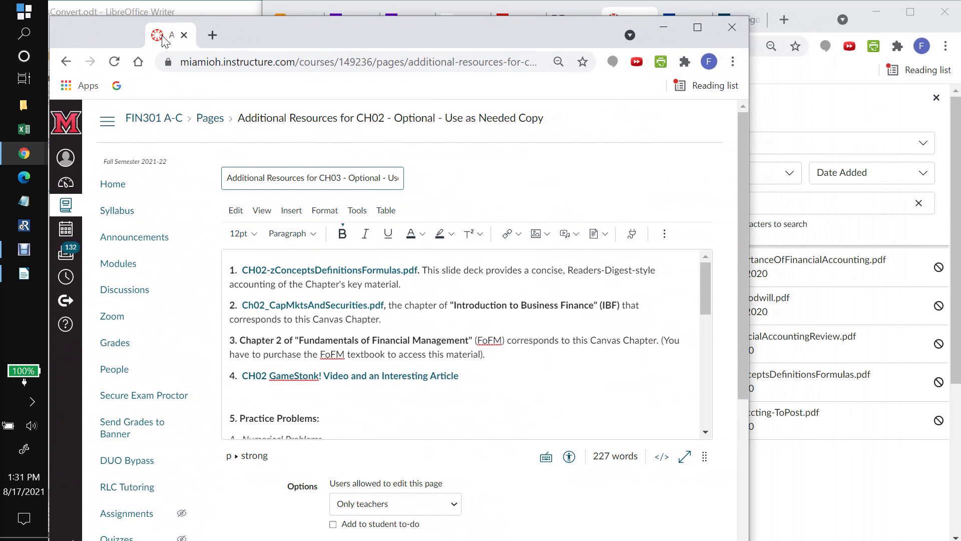
{"action": "left_click", "coordinate": [132, 270]}
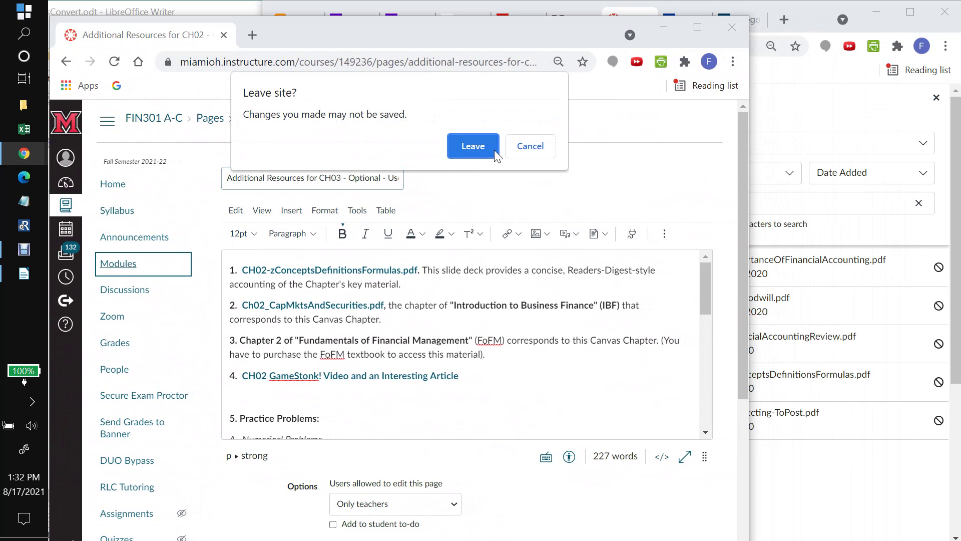
{"action": "left_click", "coordinate": [481, 149]}
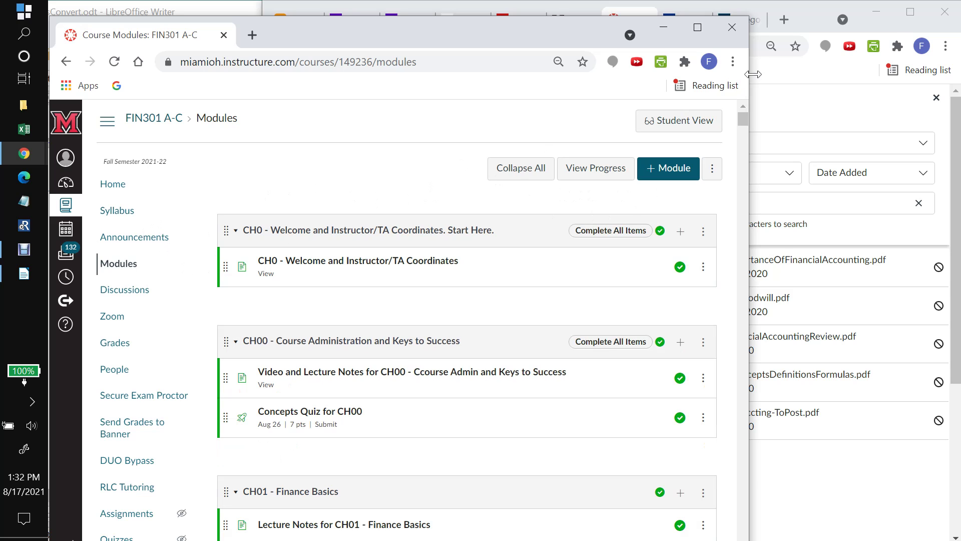
Step: Reopen FIN301 A-C from the myMiami Canvas dashboard and close the duplicate Course Modules window
{"action": "left_click", "coordinate": [818, 30]}
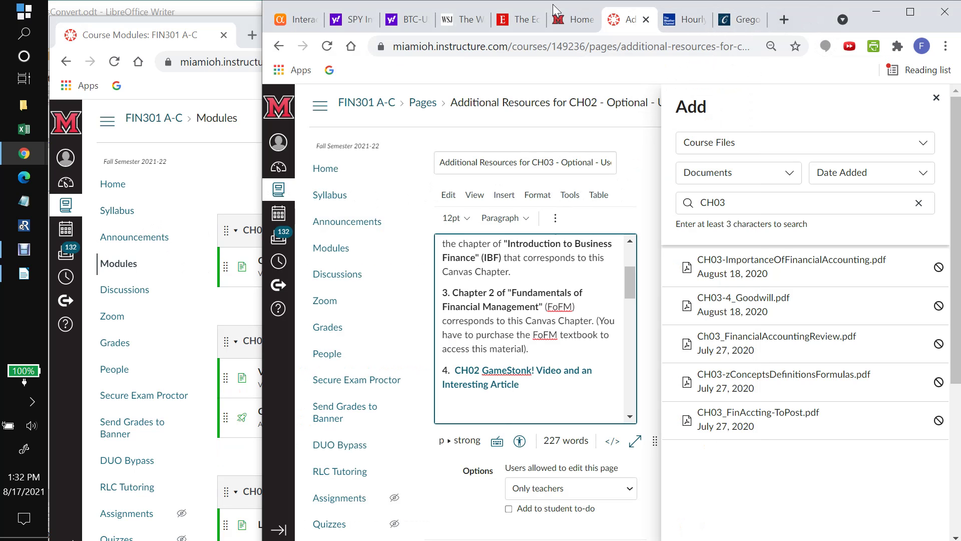
{"action": "left_click", "coordinate": [568, 20]}
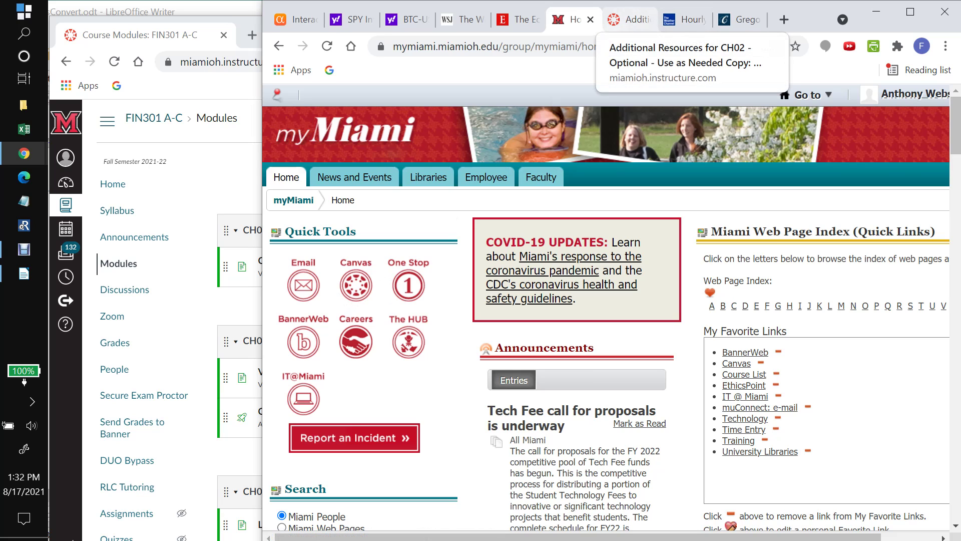
{"action": "left_click", "coordinate": [368, 288]}
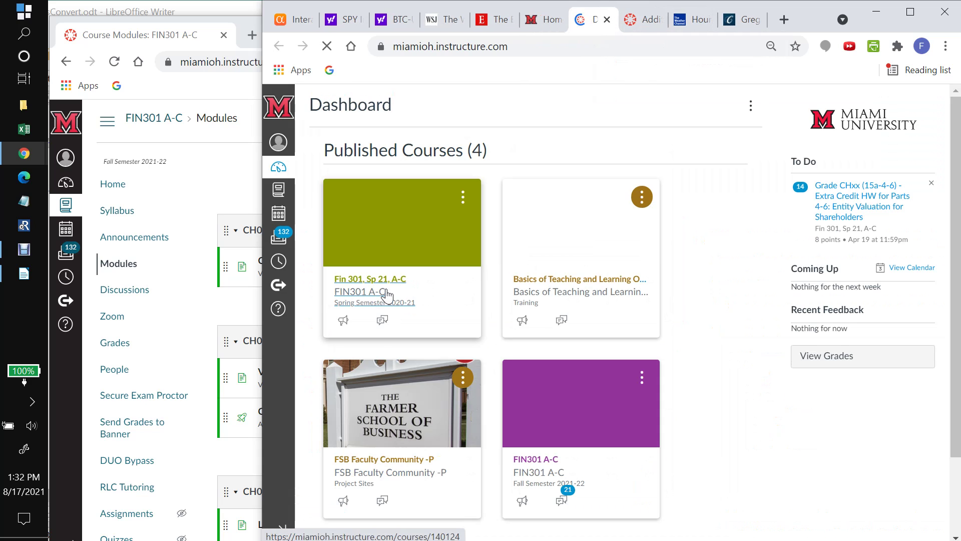
{"action": "left_click", "coordinate": [545, 463]}
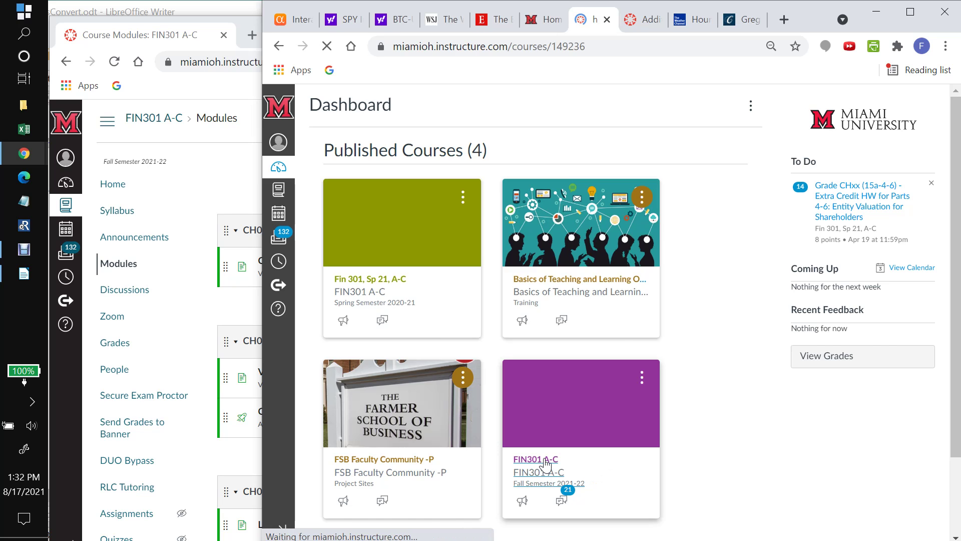
{"action": "left_click", "coordinate": [183, 283]}
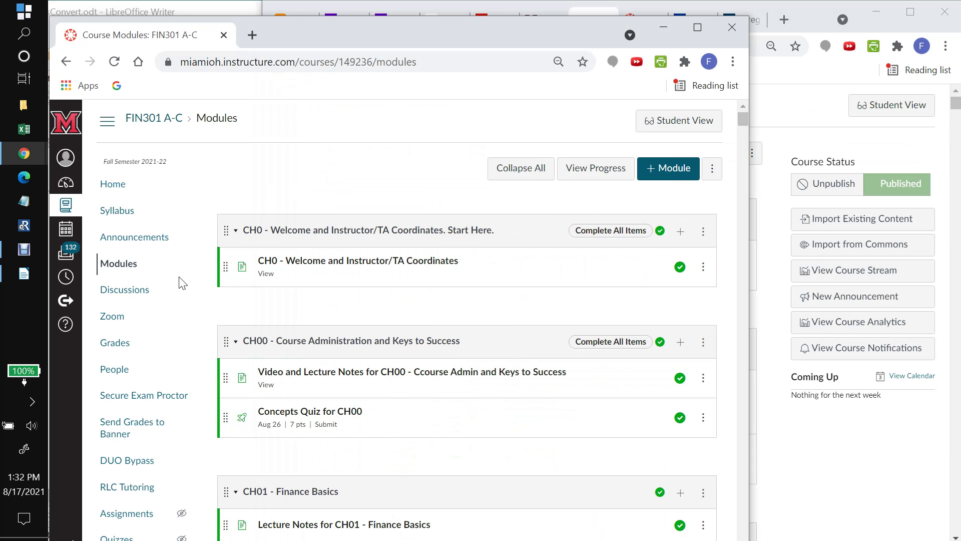
{"action": "left_click", "coordinate": [731, 22]}
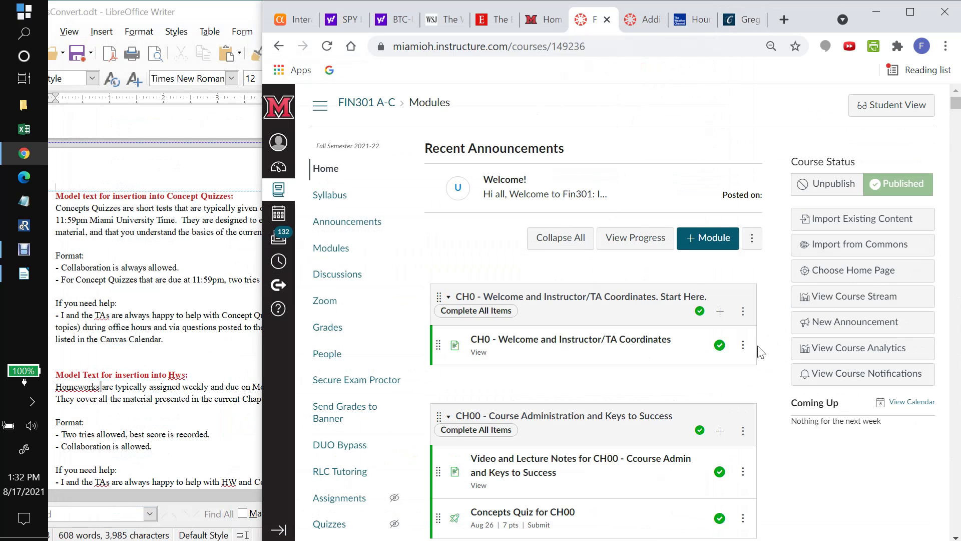
Step: Show the CH03 module list in its own window beside the Additional Resources for CH03 editor
{"action": "scroll", "coordinate": [760, 352], "scroll_direction": "down", "scroll_amount": 20}
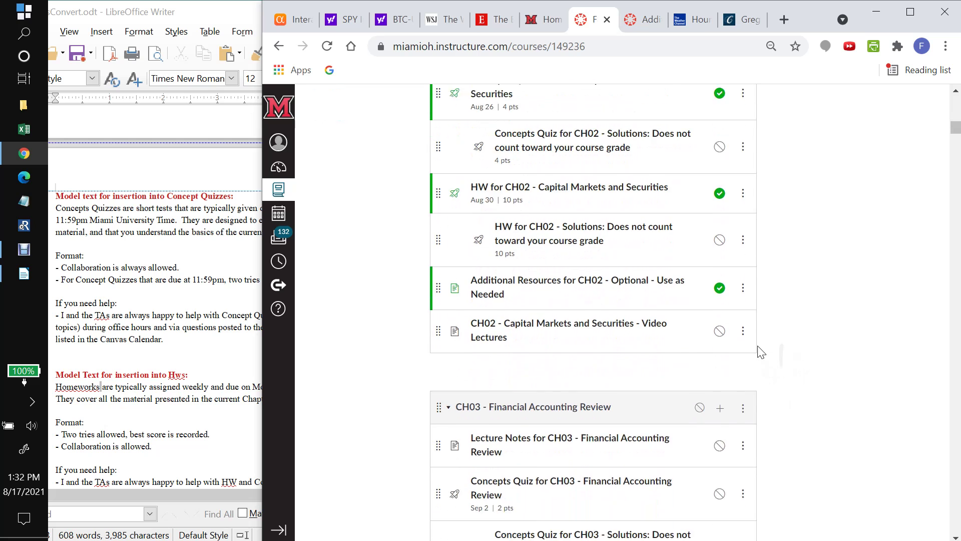
{"action": "scroll", "coordinate": [761, 352], "scroll_direction": "down", "scroll_amount": 7}
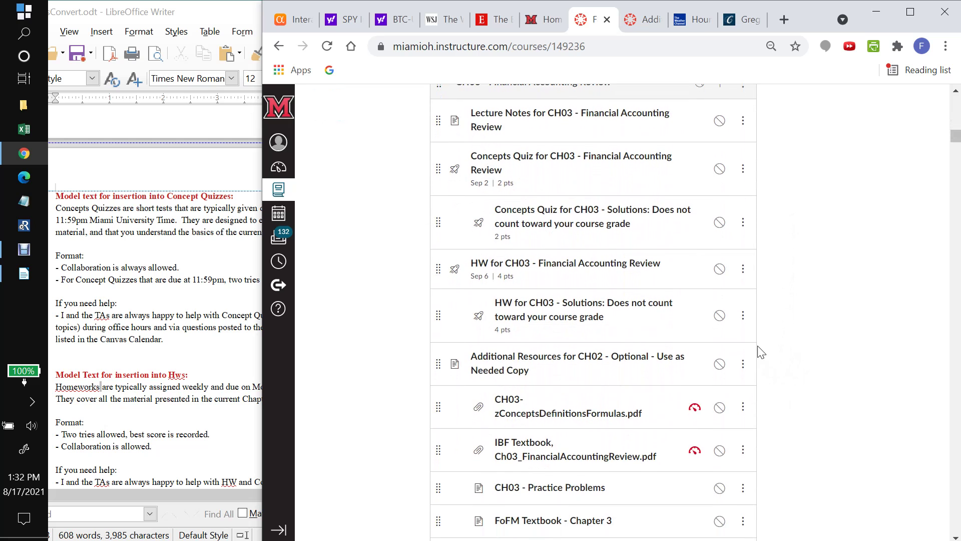
{"action": "scroll", "coordinate": [761, 351], "scroll_direction": "down", "scroll_amount": 4}
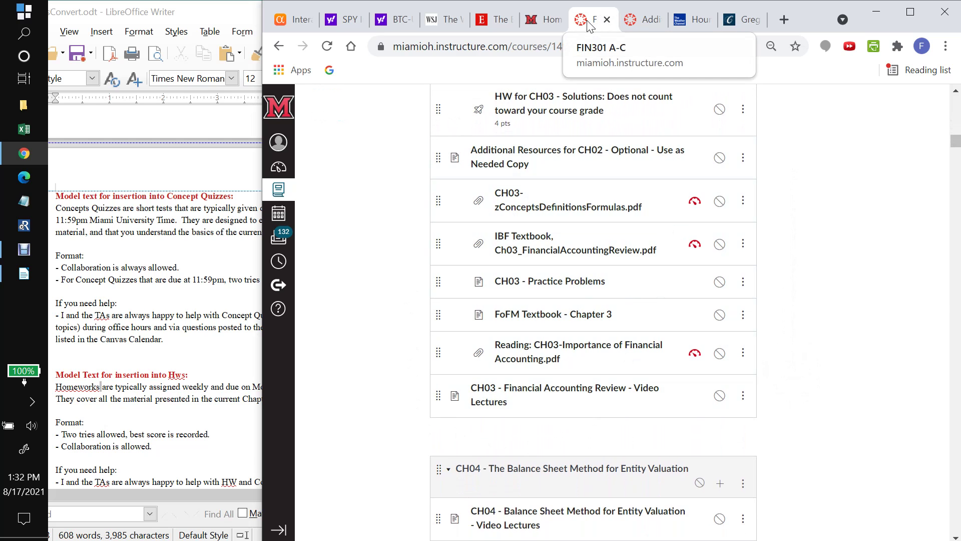
{"action": "left_click_drag", "start_coordinate": [596, 20], "coordinate": [149, 139]}
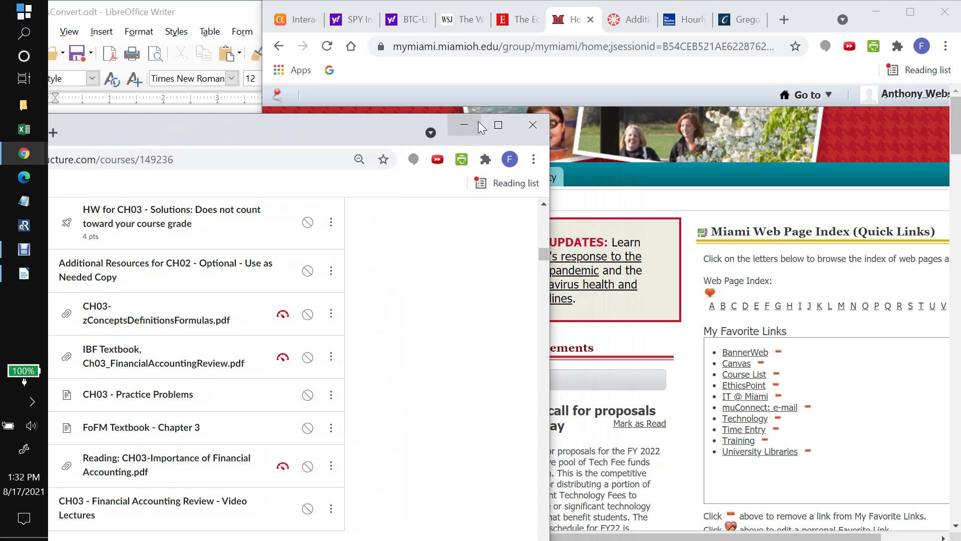
{"action": "left_click", "coordinate": [633, 23]}
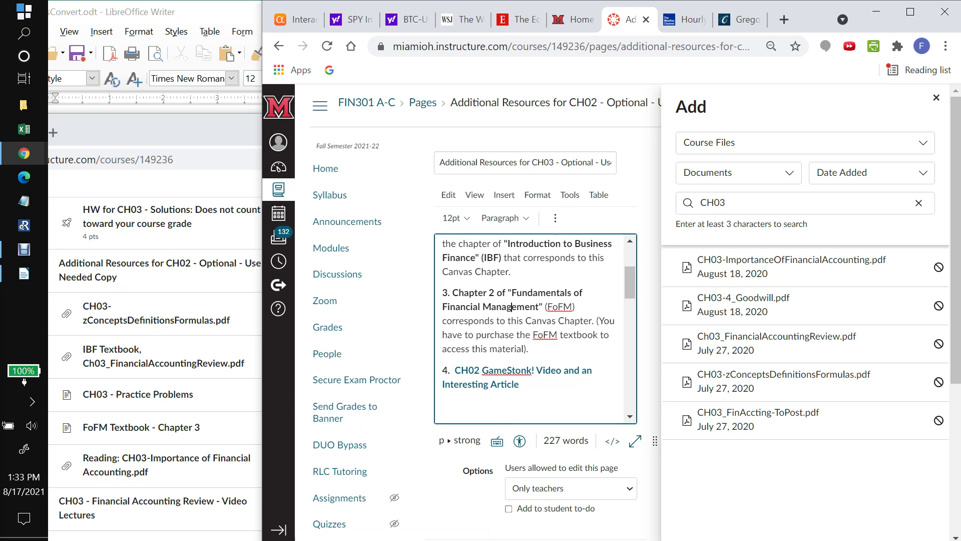
Step: Change item 3 to read 'Chapter 3 of Fundamentals of Financial Management'
{"action": "key", "text": "BackSpace"}
{"action": "key", "text": "BackSpace"}
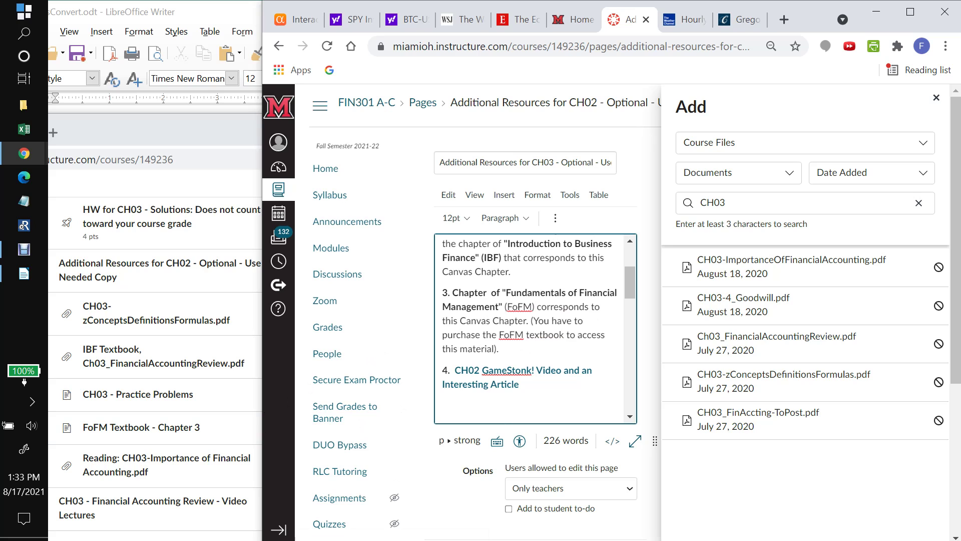
{"action": "type", "text": "3"}
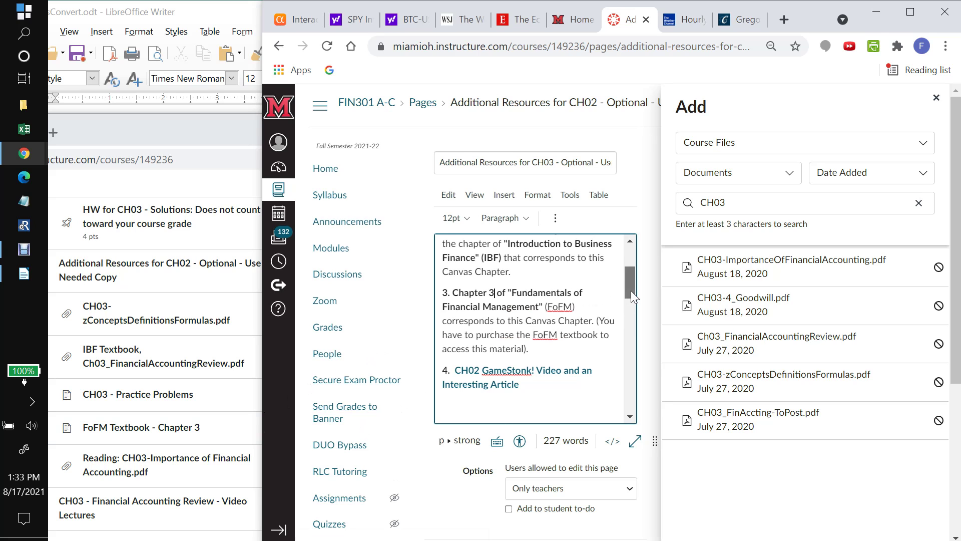
{"action": "mouse_move", "coordinate": [630, 290]}
{"action": "left_mouse_down"}
{"action": "mouse_move", "coordinate": [630, 265]}
{"action": "mouse_move", "coordinate": [629, 285]}
{"action": "left_mouse_up"}
{"action": "left_click", "coordinate": [494, 323]}
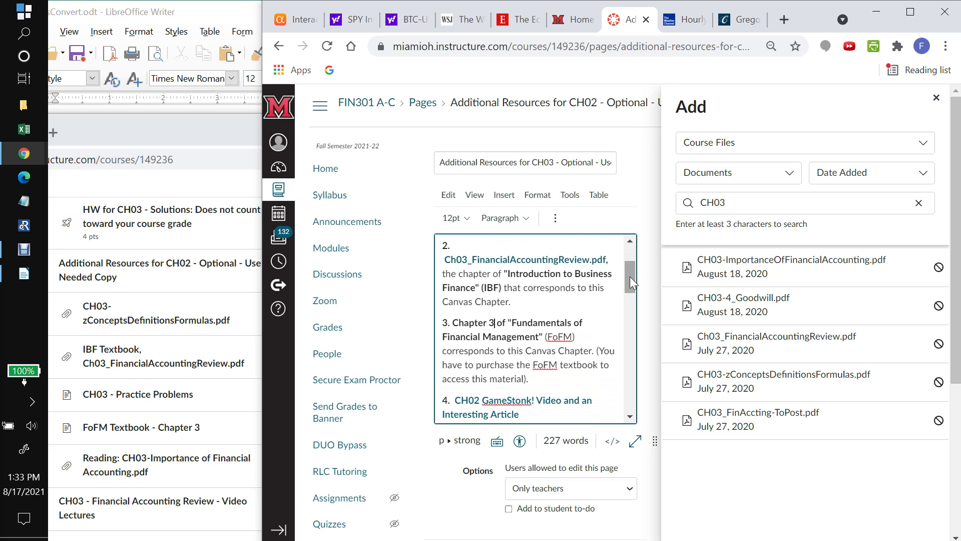
{"action": "left_click_drag", "start_coordinate": [630, 276], "coordinate": [630, 284]}
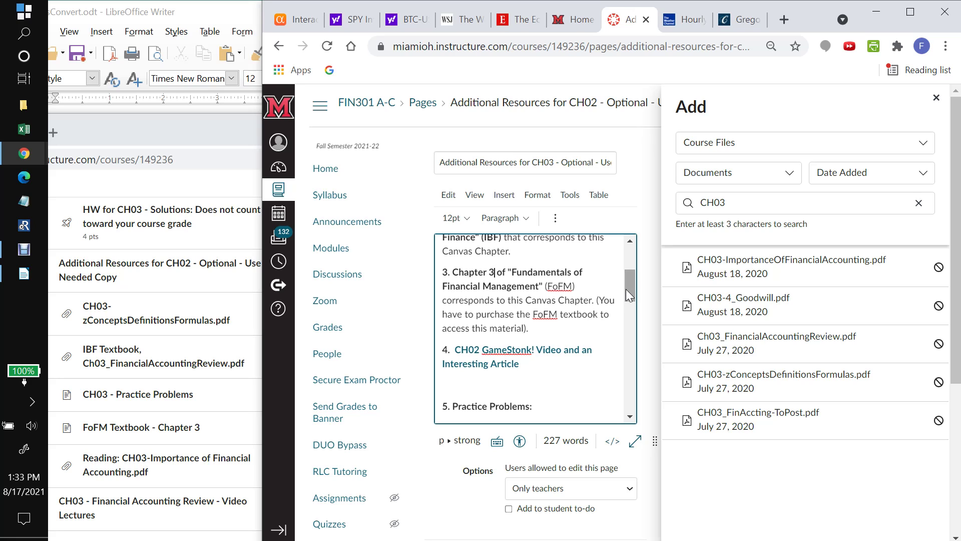
{"action": "left_click_drag", "start_coordinate": [625, 289], "coordinate": [625, 294]}
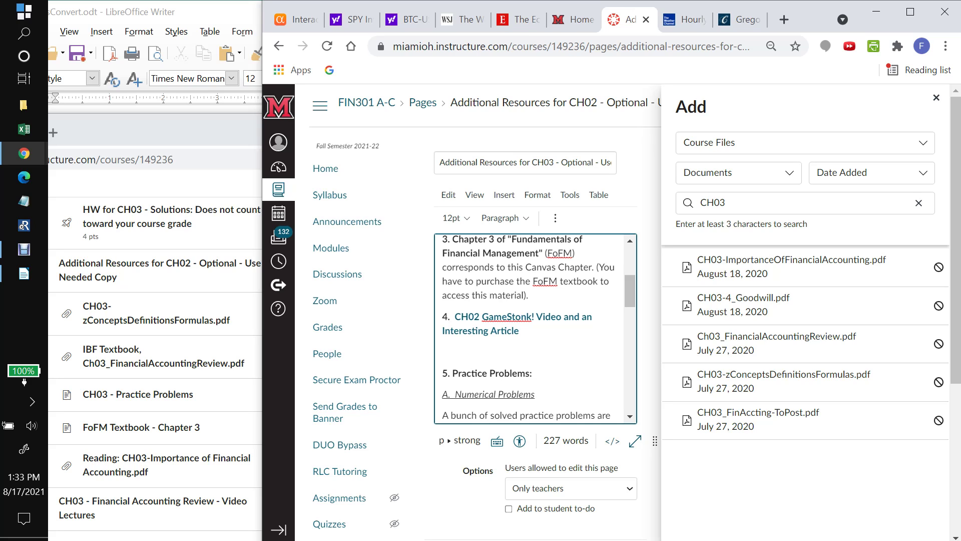
{"action": "left_click_drag", "start_coordinate": [455, 316], "coordinate": [519, 331]}
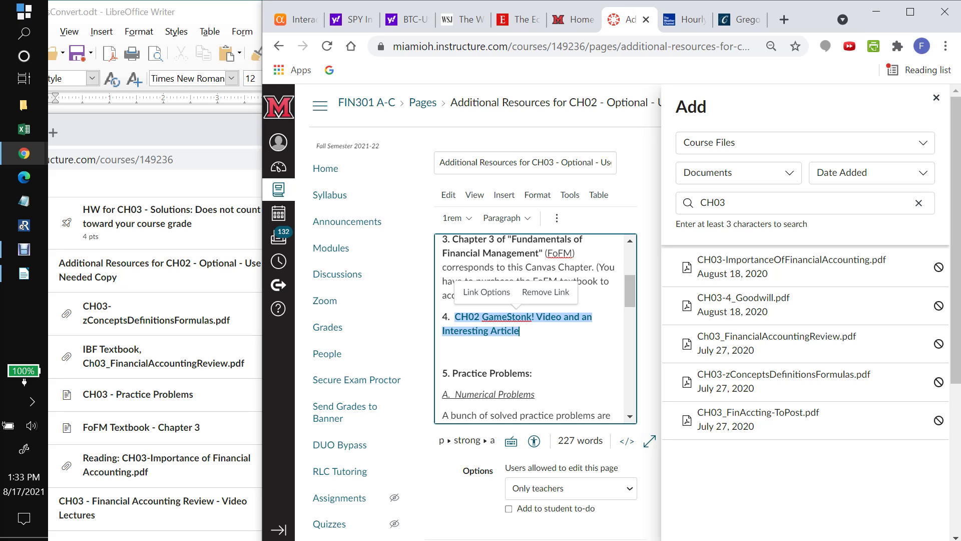
Step: Replace item 4's GameStonk link with 'Reading: CH03-ImportanceOfFinancialAccounting.pdf'
{"action": "left_click", "coordinate": [547, 296]}
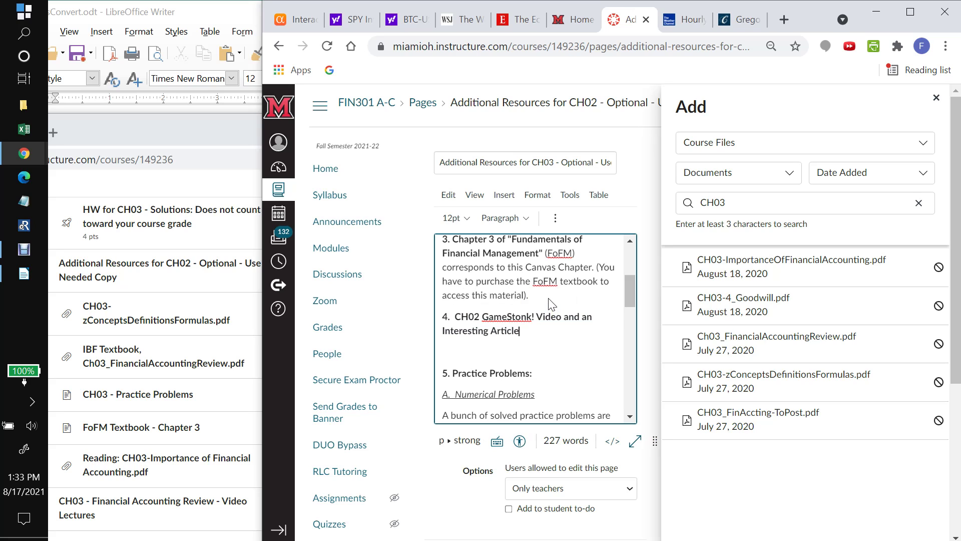
{"action": "key", "text": "BackSpace"}
{"action": "key", "text": "BackSpace"}
{"action": "key", "text": "BackSpace"}
{"action": "key", "text": "BackSpace"}
{"action": "key", "text": "BackSpace"}
{"action": "key", "text": "BackSpace"}
{"action": "key", "text": "BackSpace"}
{"action": "key", "text": "BackSpace"}
{"action": "key", "text": "BackSpace"}
{"action": "key", "text": "BackSpace"}
{"action": "key", "text": "BackSpace"}
{"action": "key", "text": "BackSpace"}
{"action": "key", "text": "BackSpace"}
{"action": "key", "text": "BackSpace"}
{"action": "key", "text": "BackSpace"}
{"action": "key", "text": "BackSpace"}
{"action": "key", "text": "BackSpace"}
{"action": "key", "text": "BackSpace"}
{"action": "key", "text": "BackSpace"}
{"action": "key", "text": "BackSpace"}
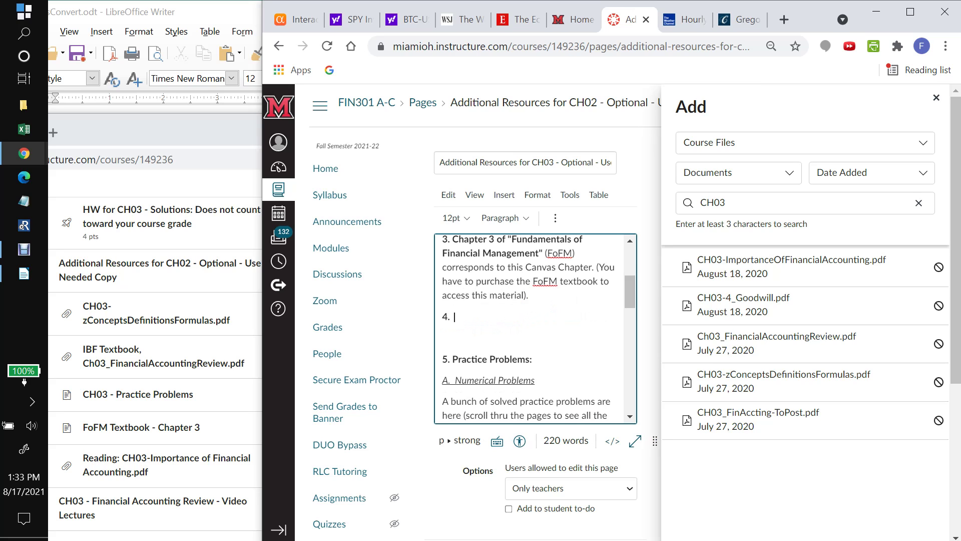
{"action": "left_click", "coordinate": [765, 273]}
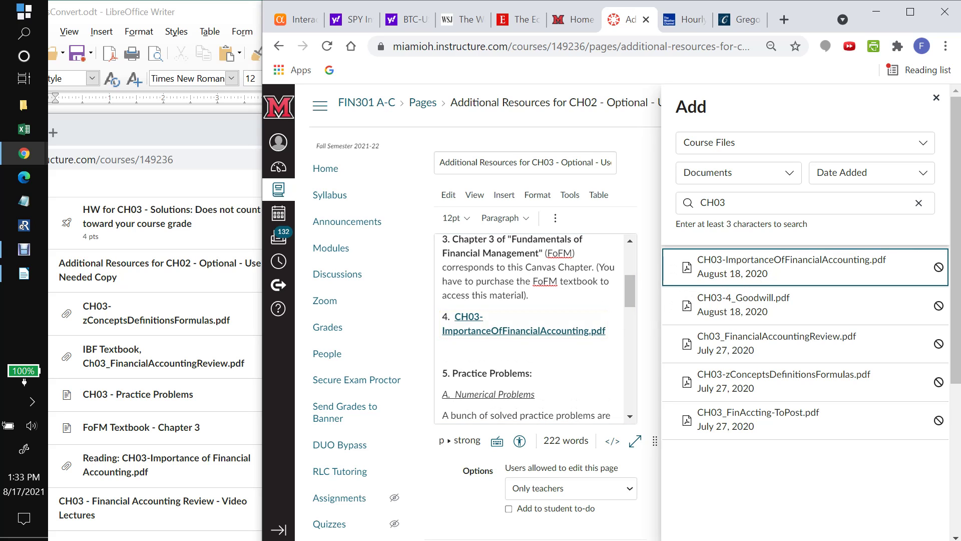
{"action": "left_click", "coordinate": [452, 317]}
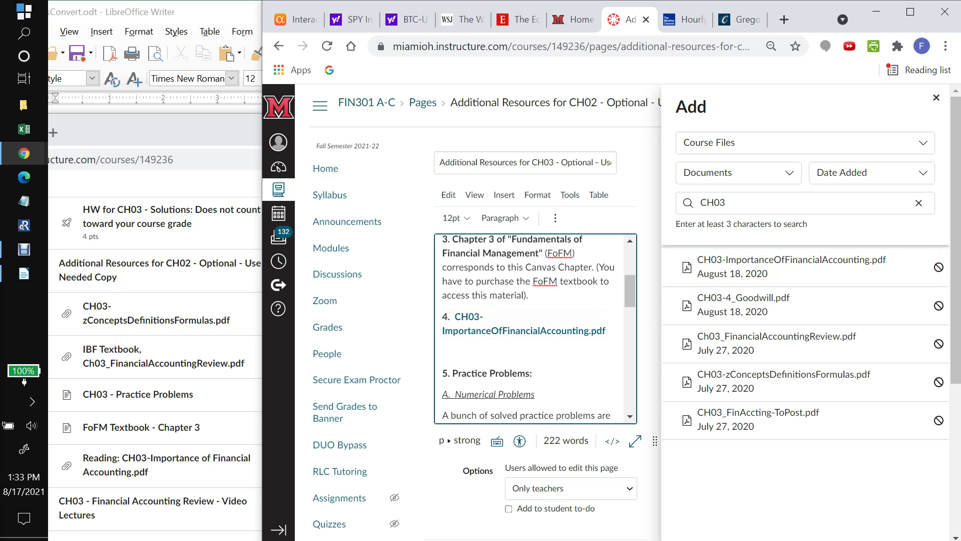
{"action": "type", "text": "Reading"}
{"action": "key", "text": "Left"}
{"action": "type", "text": ":"}
{"action": "left_click_drag", "start_coordinate": [628, 290], "coordinate": [635, 318]}
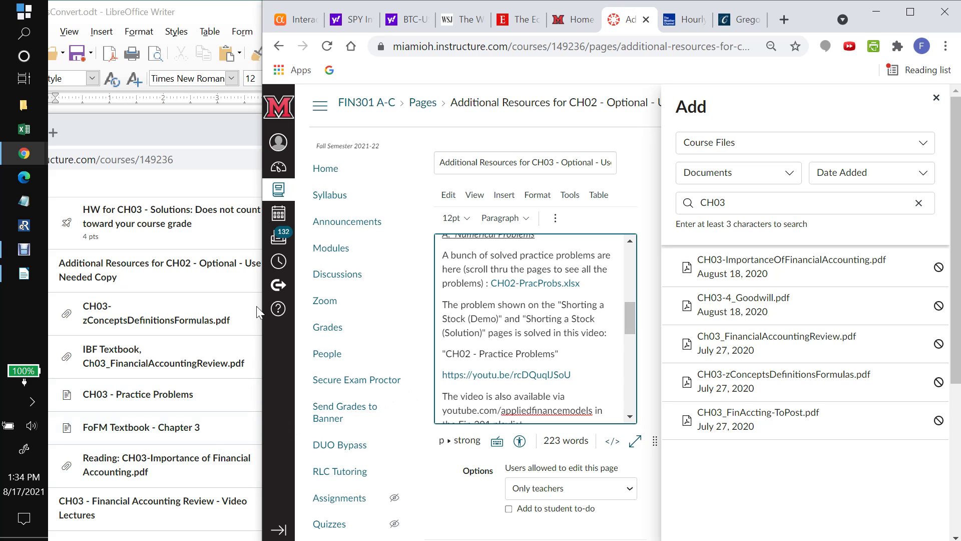
Step: Open the CH03 - Practice Problems page from the modules list window
{"action": "left_click", "coordinate": [237, 20]}
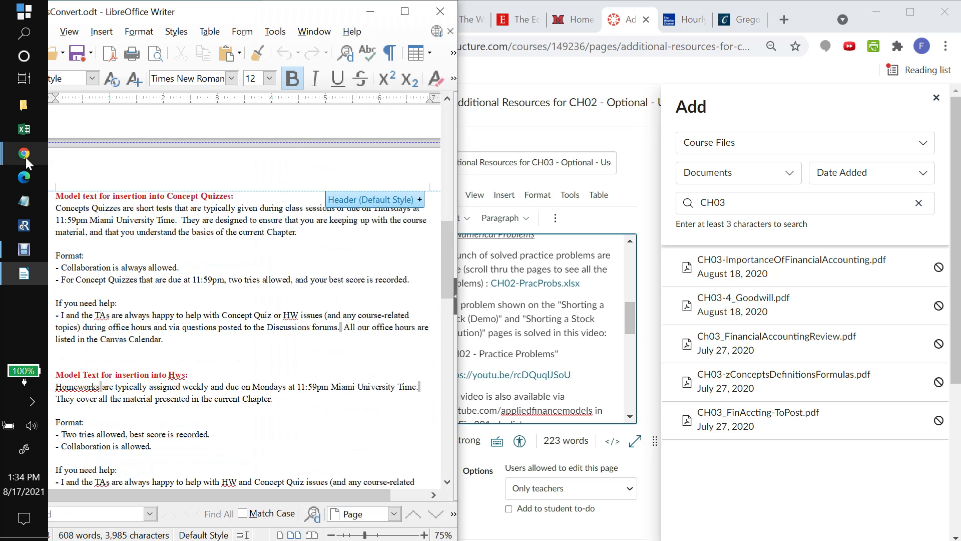
{"action": "mouse_move", "coordinate": [25, 157]}
{"action": "left_click", "coordinate": [119, 165]}
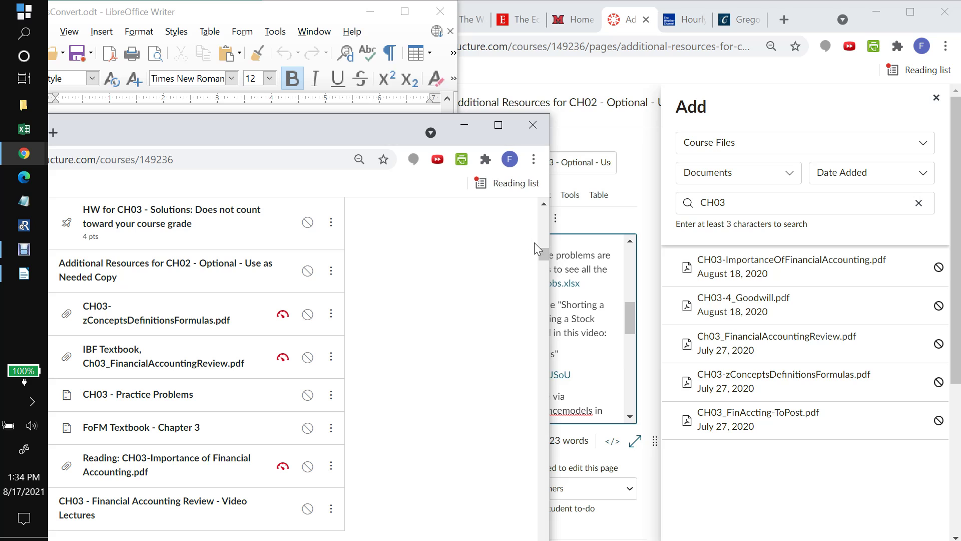
{"action": "scroll", "coordinate": [547, 257], "scroll_direction": "down", "scroll_amount": 3}
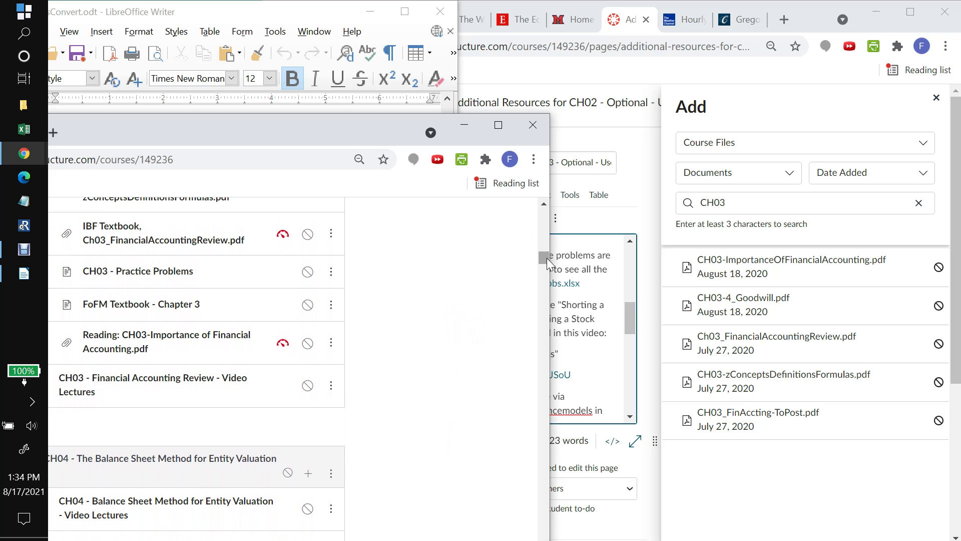
{"action": "left_click", "coordinate": [132, 274]}
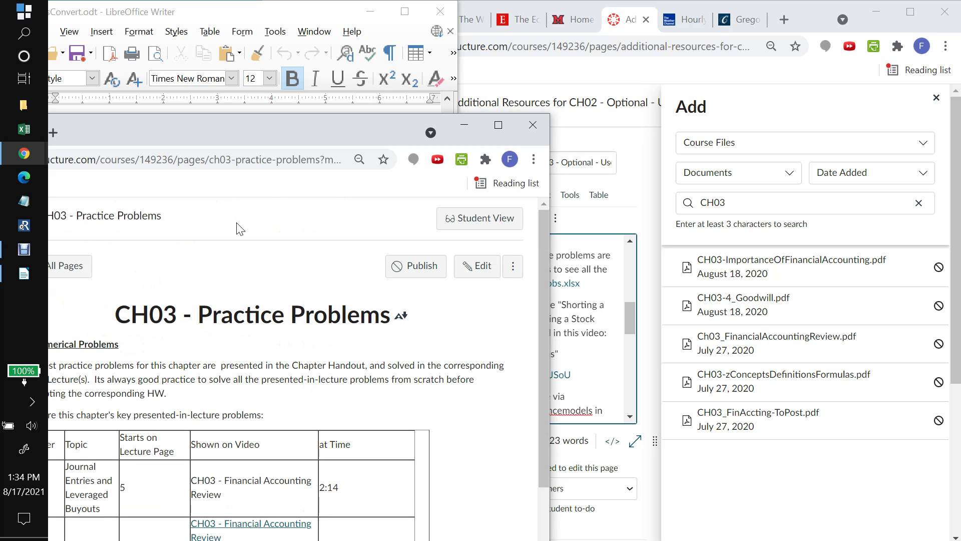
{"action": "left_click_drag", "start_coordinate": [281, 130], "coordinate": [339, 46]}
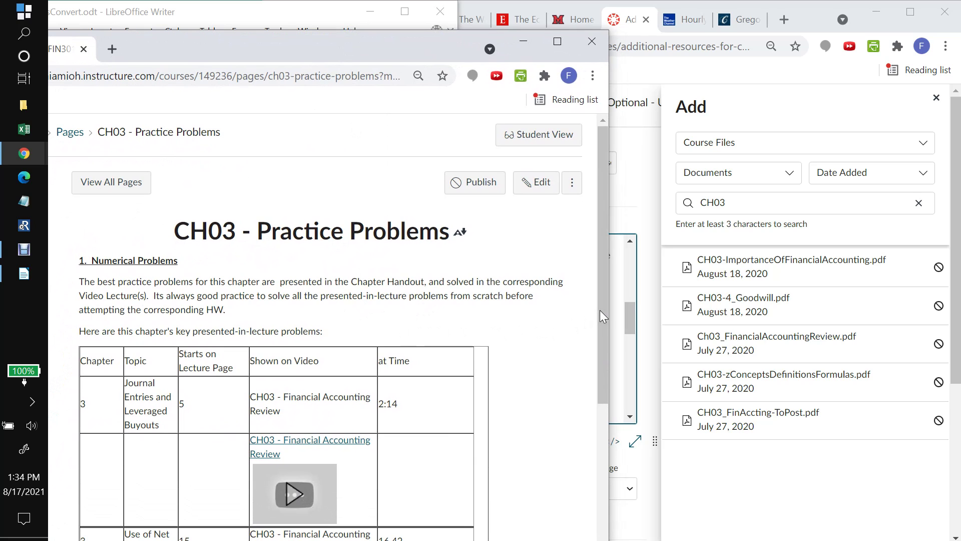
Step: Return to the Additional Resources editor with file search closed, scrolled to Practice Problems
{"action": "left_click_drag", "start_coordinate": [602, 307], "coordinate": [626, 434]}
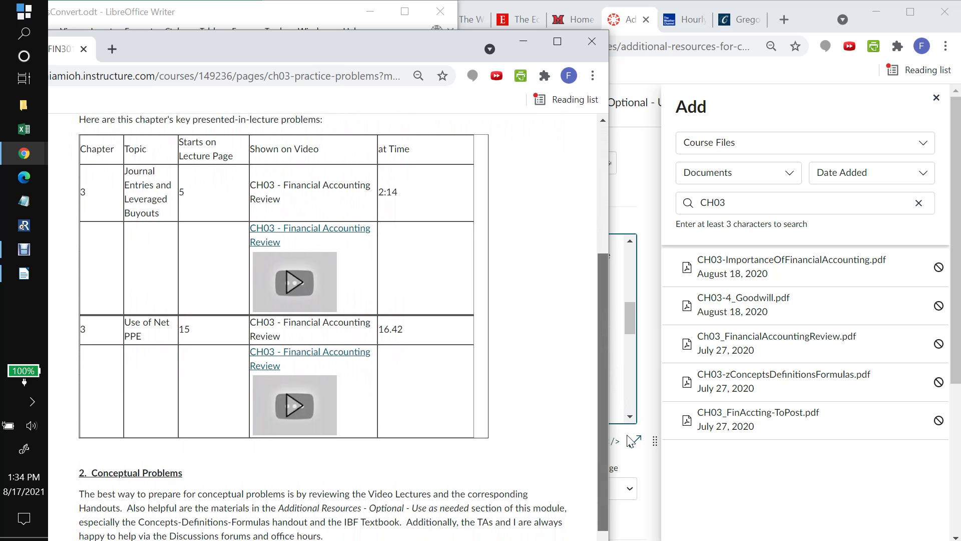
{"action": "scroll", "coordinate": [630, 441], "scroll_direction": "up", "scroll_amount": 2}
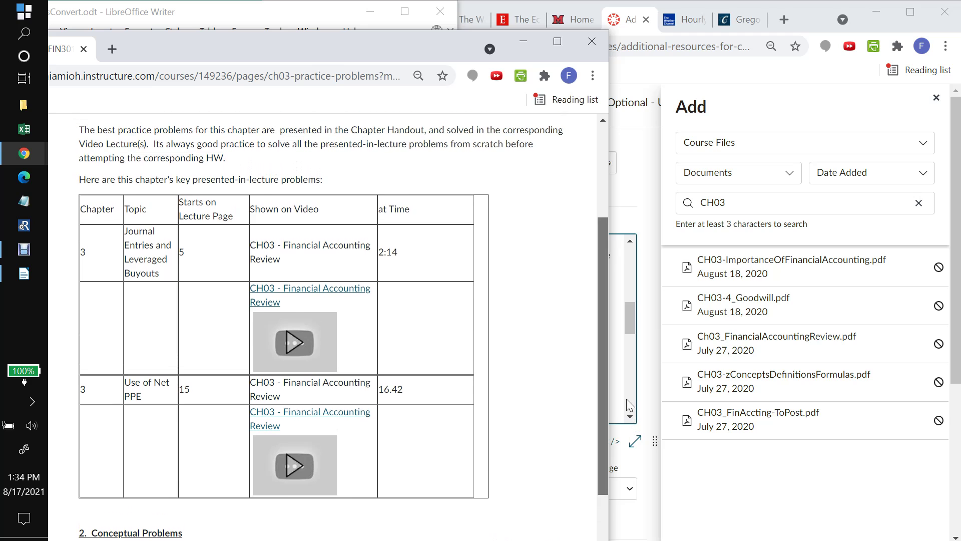
{"action": "scroll", "coordinate": [626, 400], "scroll_direction": "up", "scroll_amount": 1}
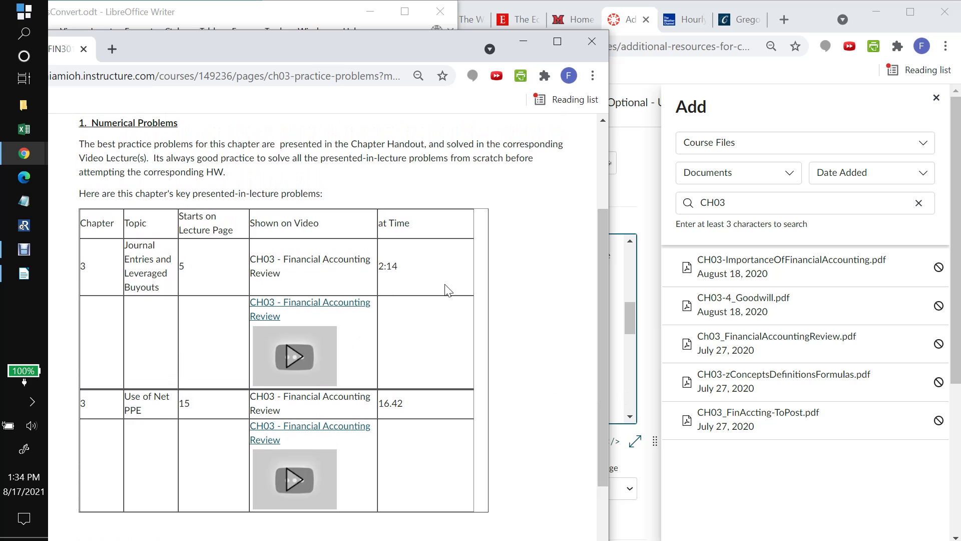
{"action": "left_click_drag", "start_coordinate": [409, 43], "coordinate": [344, 163]}
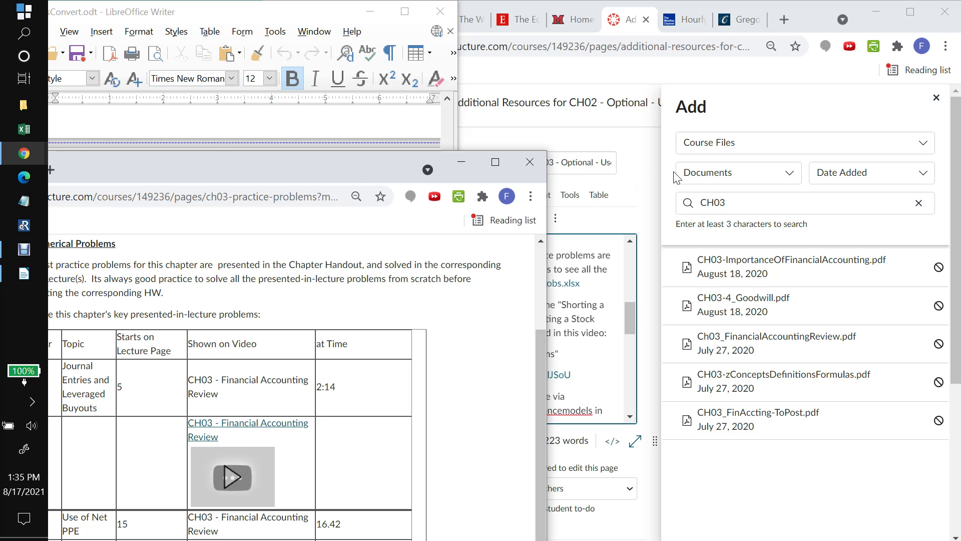
{"action": "left_click", "coordinate": [643, 187]}
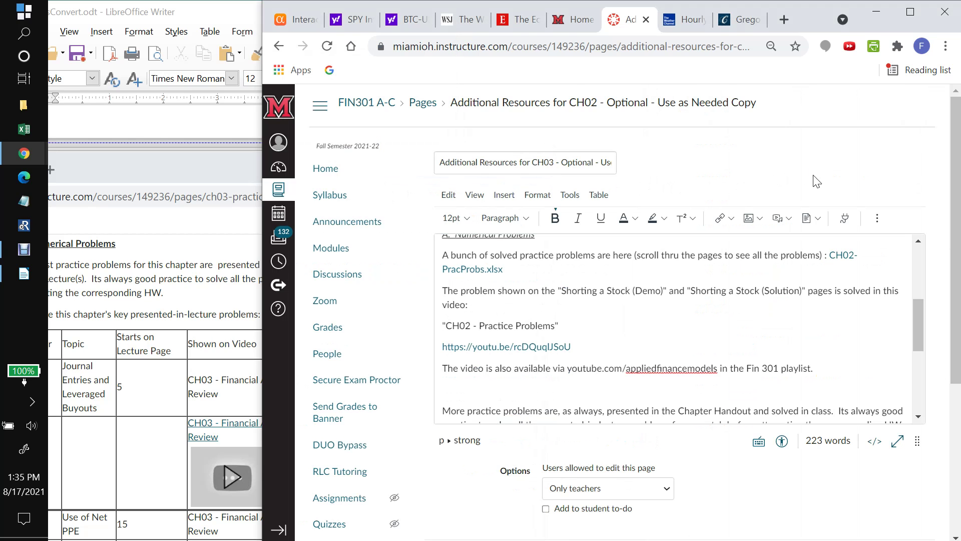
{"action": "mouse_move", "coordinate": [915, 325]}
{"action": "left_mouse_down"}
{"action": "mouse_move", "coordinate": [920, 341]}
{"action": "mouse_move", "coordinate": [916, 325]}
{"action": "left_mouse_up"}
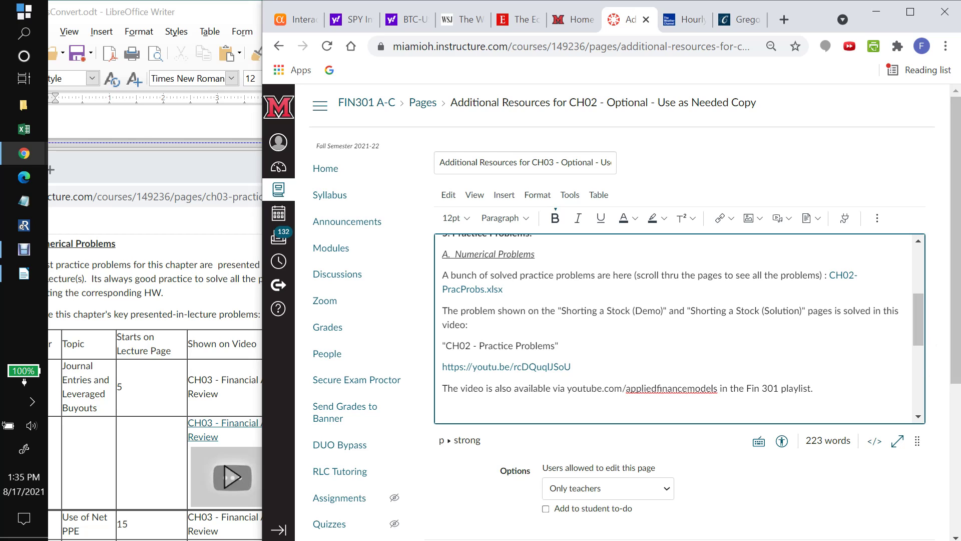
Step: Delete the outdated CH02 spreadsheet and video paragraphs and the leftover blank lines
{"action": "key", "text": "Down"}
{"action": "key", "text": "shift+Down"}
{"action": "key", "text": "shift+Down"}
{"action": "key", "text": "shift+Down"}
{"action": "key", "text": "shift+Down"}
{"action": "key", "text": "shift+Down"}
{"action": "key", "text": "shift+Down"}
{"action": "key", "text": "shift+Down"}
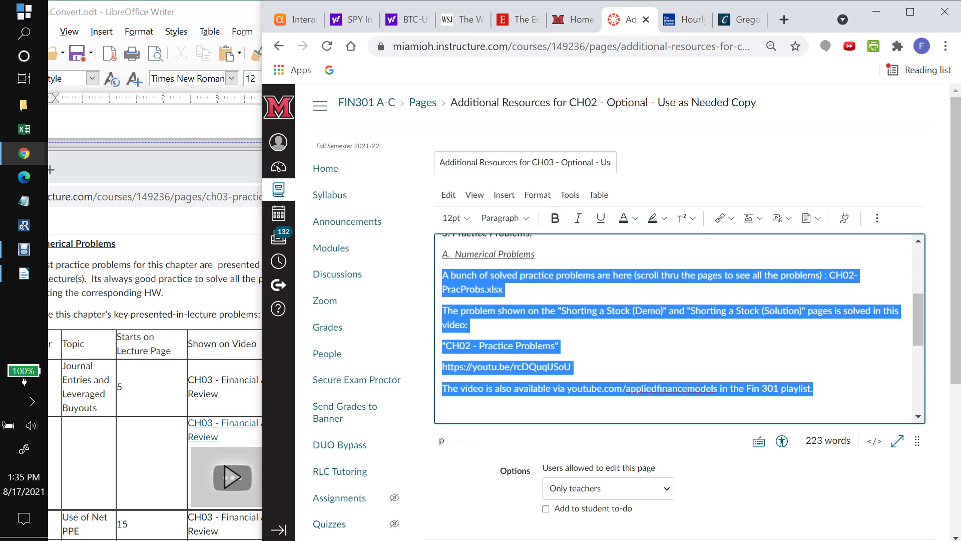
{"action": "key", "text": "Delete"}
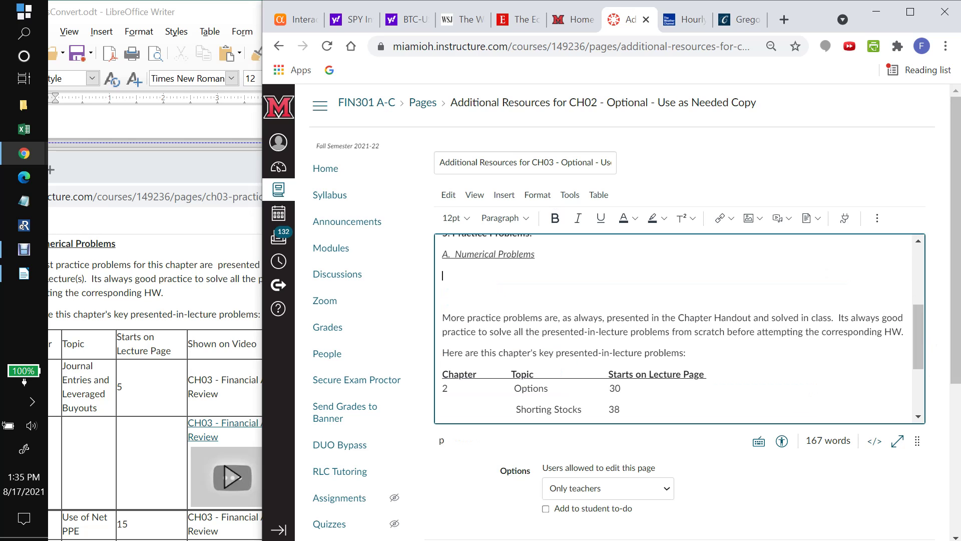
{"action": "key", "text": "Delete"}
{"action": "key", "text": "Delete"}
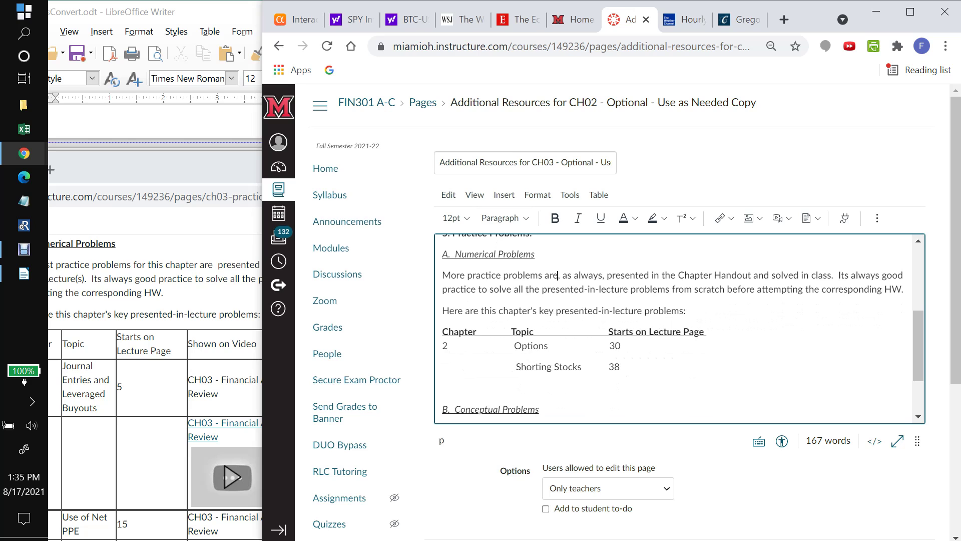
Step: Reword the intro to begin 'The practice problems for this chapter are presented…'
{"action": "key", "text": "BackSpace"}
{"action": "key", "text": "BackSpace"}
{"action": "key", "text": "BackSpace"}
{"action": "key", "text": "BackSpace"}
{"action": "key", "text": "BackSpace"}
{"action": "key", "text": "BackSpace"}
{"action": "key", "text": "BackSpace"}
{"action": "key", "text": "BackSpace"}
{"action": "key", "text": "BackSpace"}
{"action": "key", "text": "BackSpace"}
{"action": "key", "text": "BackSpace"}
{"action": "key", "text": "BackSpace"}
{"action": "key", "text": "BackSpace"}
{"action": "key", "text": "BackSpace"}
{"action": "key", "text": "BackSpace"}
{"action": "key", "text": "BackSpace"}
{"action": "key", "text": "BackSpace"}
{"action": "key", "text": "BackSpace"}
{"action": "key", "text": "BackSpace"}
{"action": "key", "text": "BackSpace"}
{"action": "key", "text": "BackSpace"}
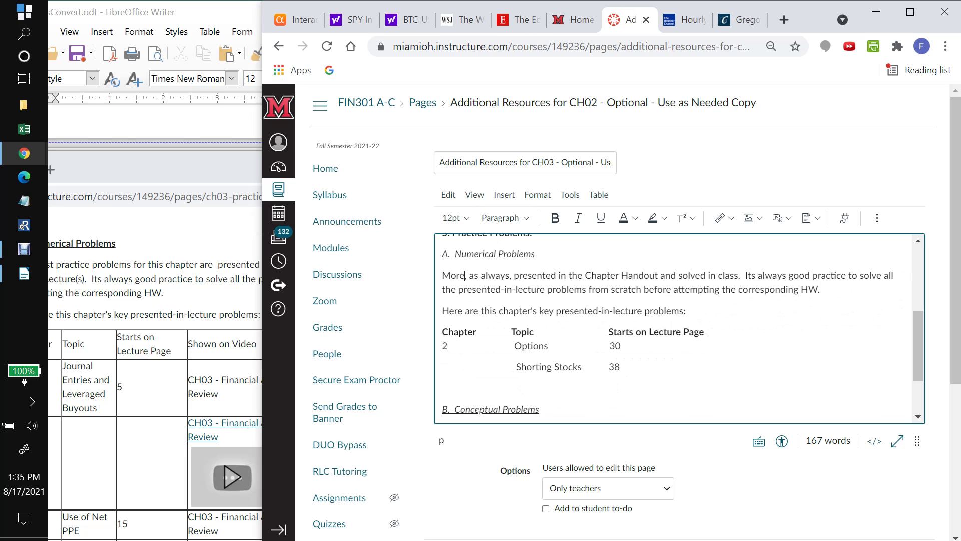
{"action": "key", "text": "BackSpace"}
{"action": "type", "text": "The pr"}
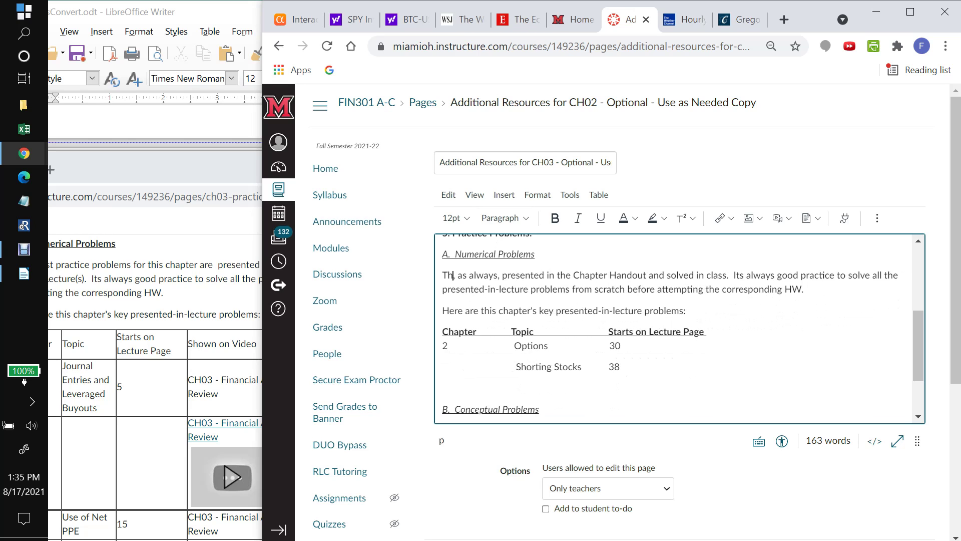
{"action": "type", "text": "actice"}
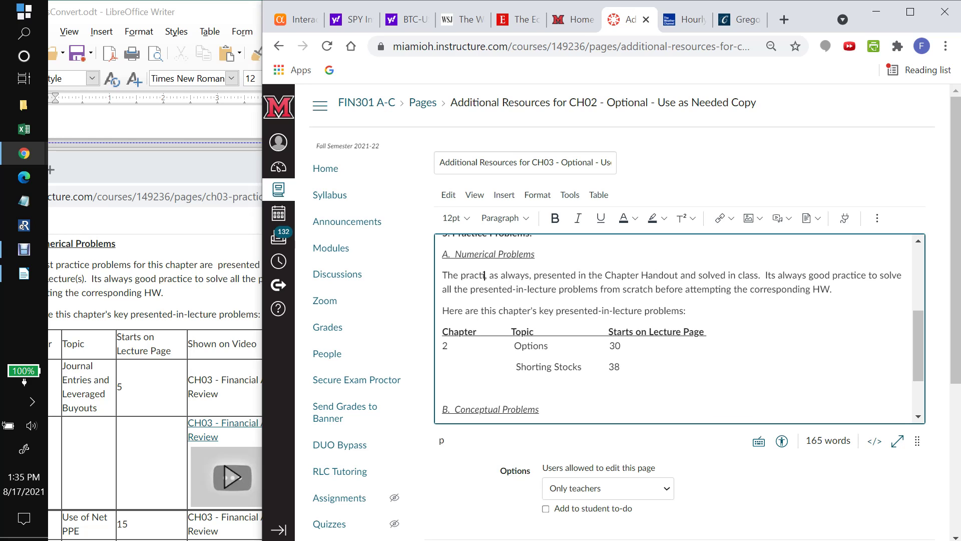
{"action": "type", "text": " pro"}
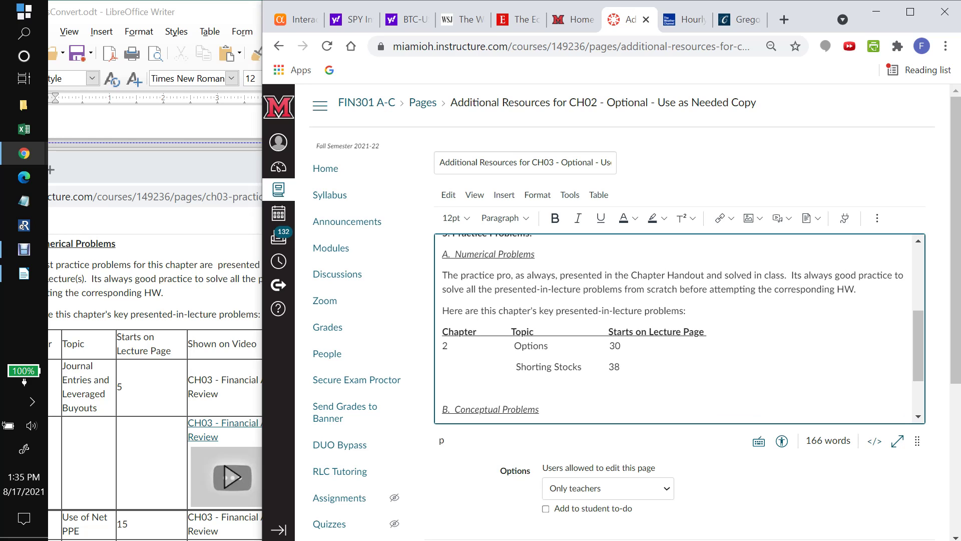
{"action": "type", "text": "blems for th"}
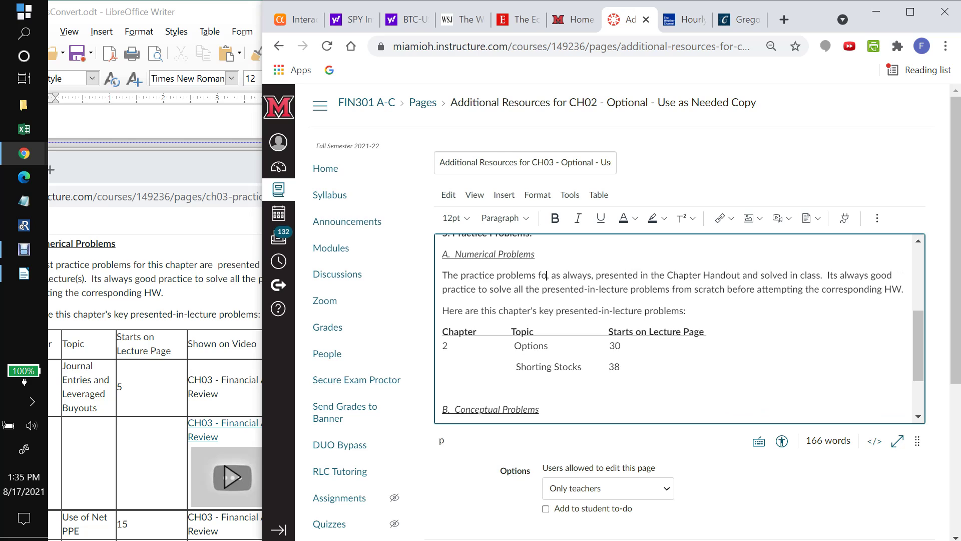
{"action": "type", "text": "is"}
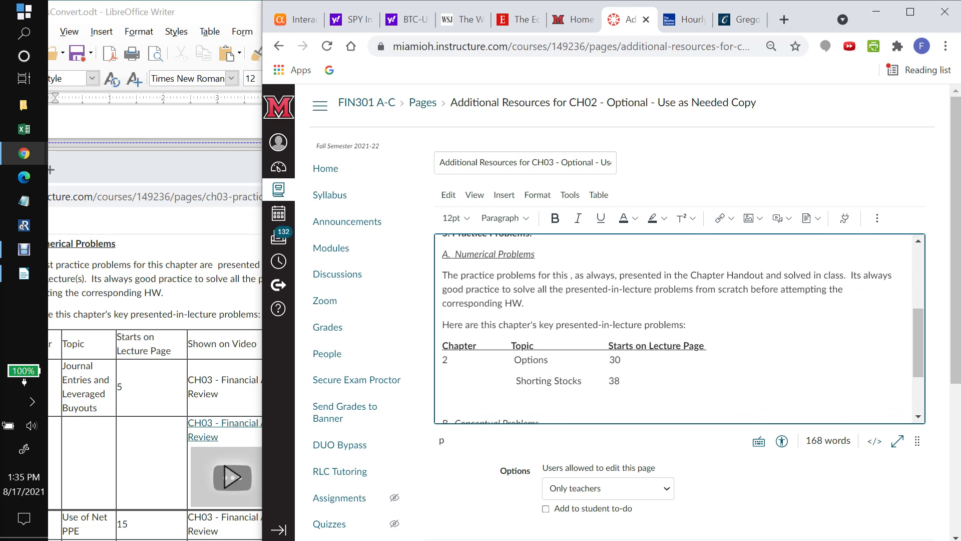
{"action": "type", "text": " chapter"}
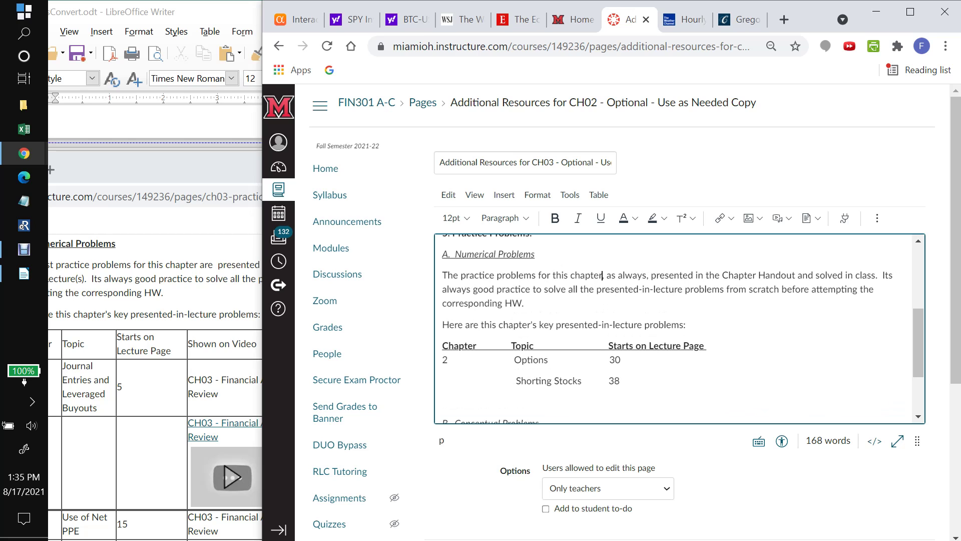
{"action": "type", "text": " are"}
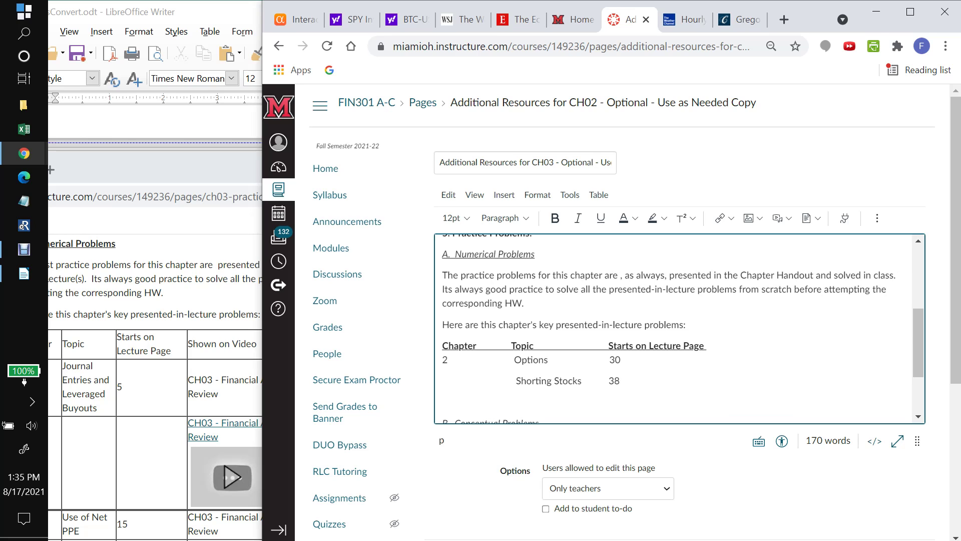
{"action": "key", "text": "Delete"}
{"action": "key", "text": "Delete"}
{"action": "key", "text": "Delete"}
{"action": "key", "text": "Delete"}
{"action": "key", "text": "Delete"}
{"action": "key", "text": "Delete"}
{"action": "key", "text": "Delete"}
{"action": "key", "text": "Delete"}
{"action": "key", "text": "Delete"}
{"action": "key", "text": "Delete"}
{"action": "key", "text": "Delete"}
{"action": "key", "text": "Delete"}
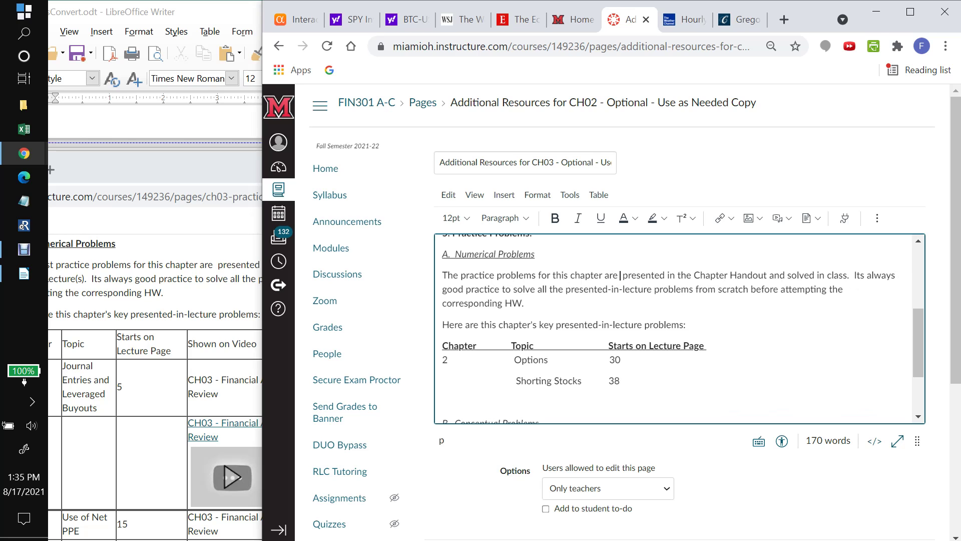
{"action": "key", "text": "Delete"}
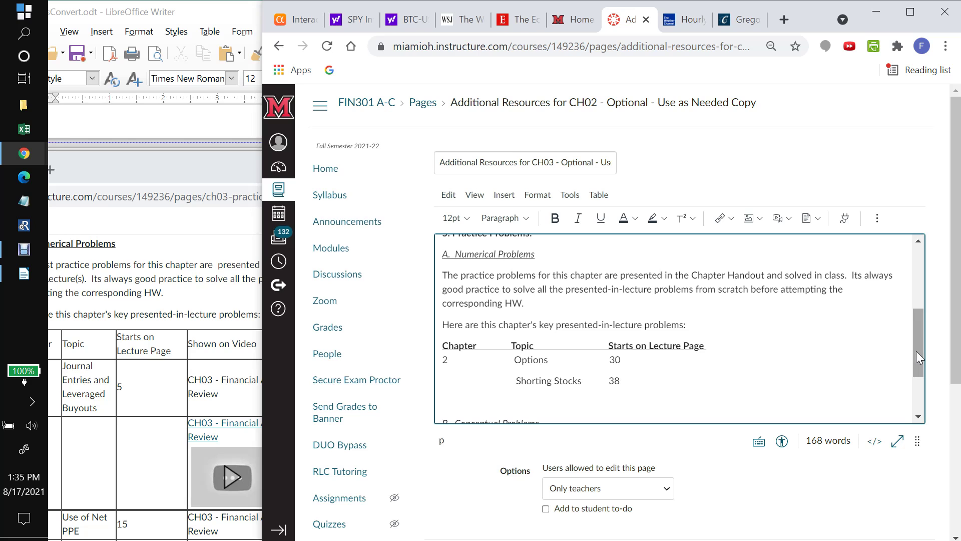
{"action": "left_click_drag", "start_coordinate": [915, 350], "coordinate": [917, 374]}
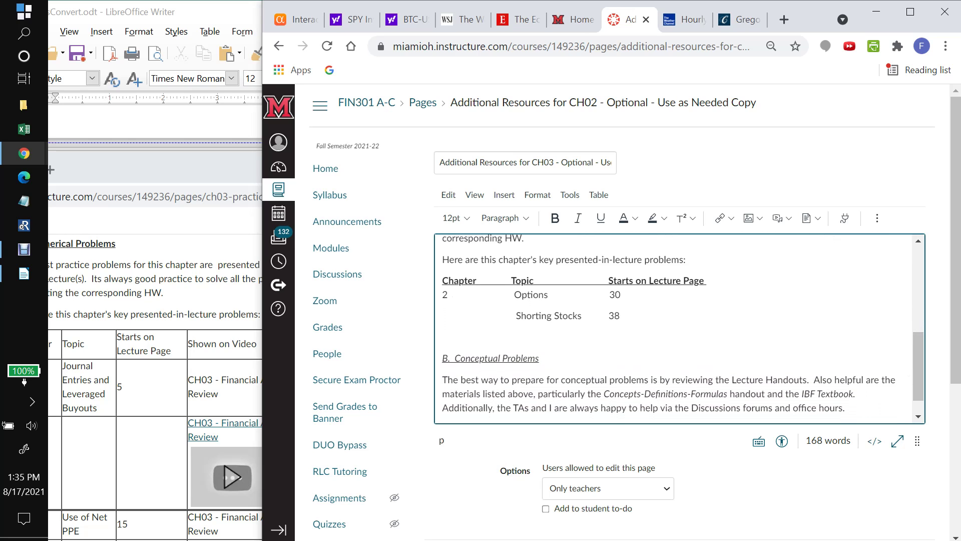
Step: Set the chapter number to 3 and replace Options 30 with 'Journal Entries and Leveraged Buyouts' at page 5
{"action": "key", "text": "BackSpace"}
{"action": "type", "text": "3"}
{"action": "left_click_drag", "start_coordinate": [514, 295], "coordinate": [621, 295]}
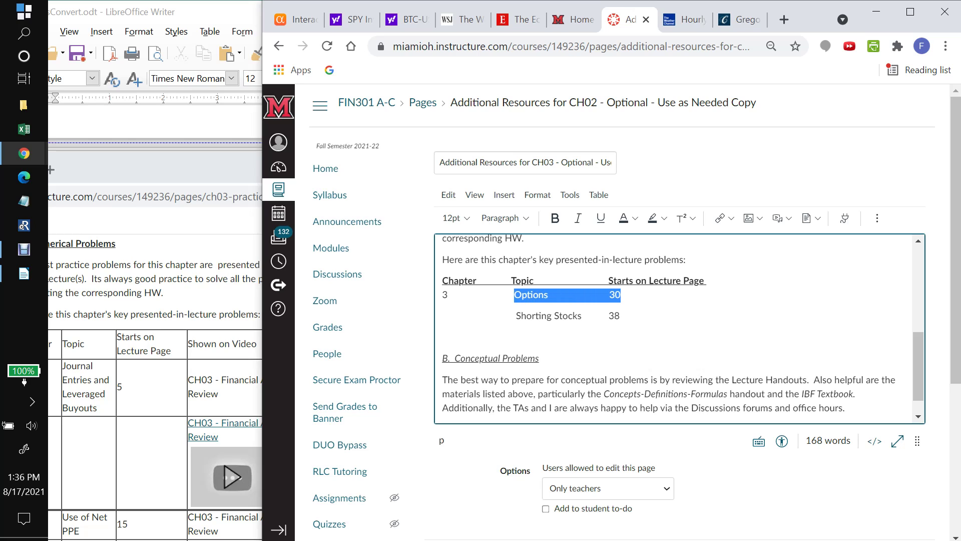
{"action": "type", "text": "Jour"}
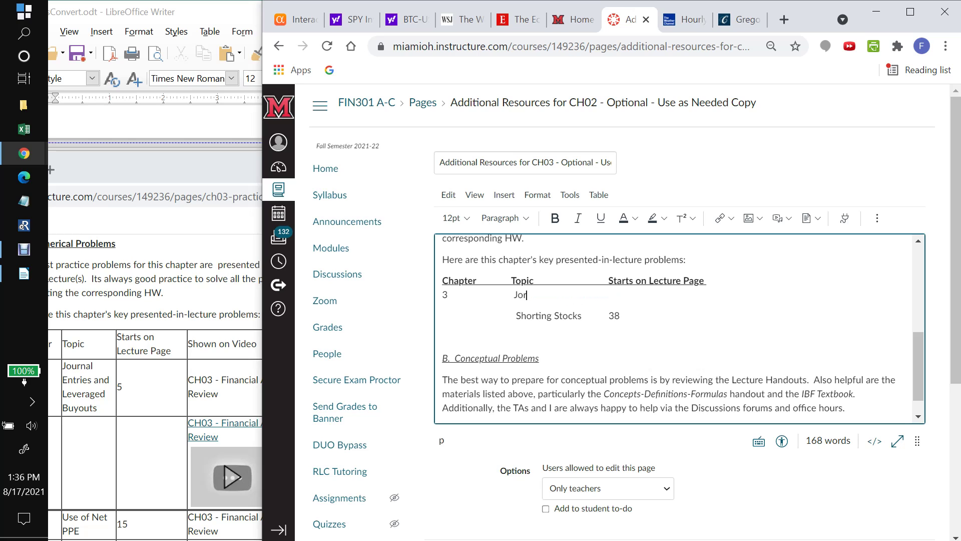
{"action": "key", "text": "BackSpace"}
{"action": "key", "text": "BackSpace"}
{"action": "type", "text": "urnal Entries and"}
{"action": "key", "text": "Return"}
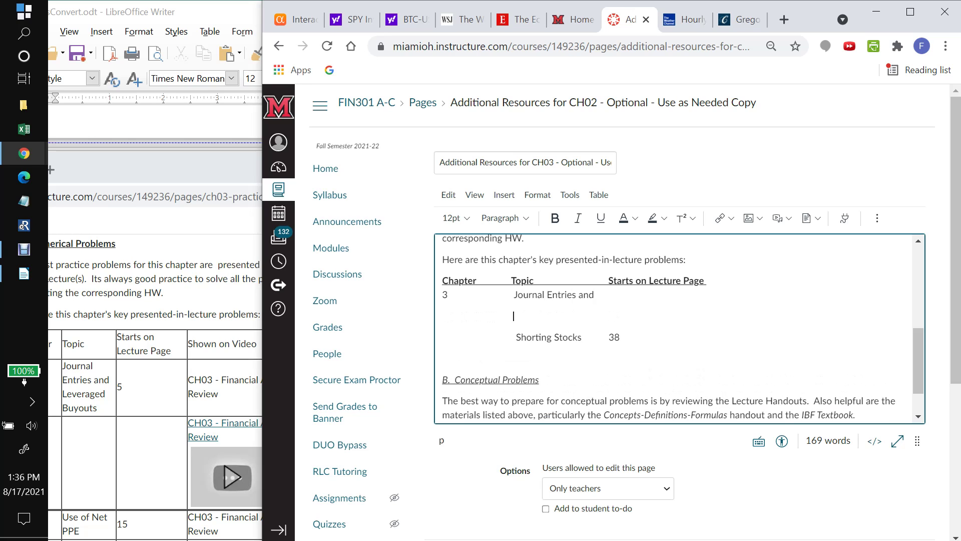
{"action": "type", "text": "Leveraged Buyouts"}
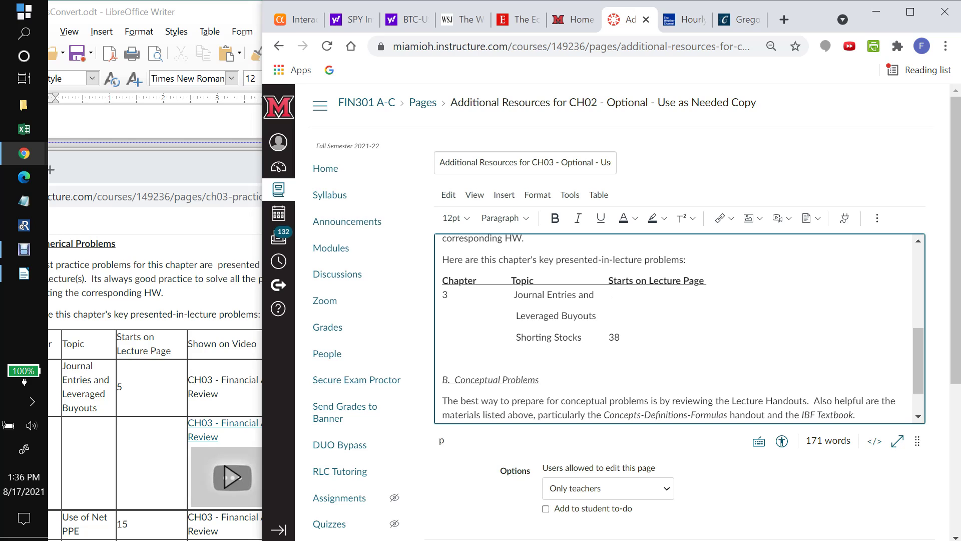
{"action": "type", "text": "5"}
{"action": "key", "text": "Return"}
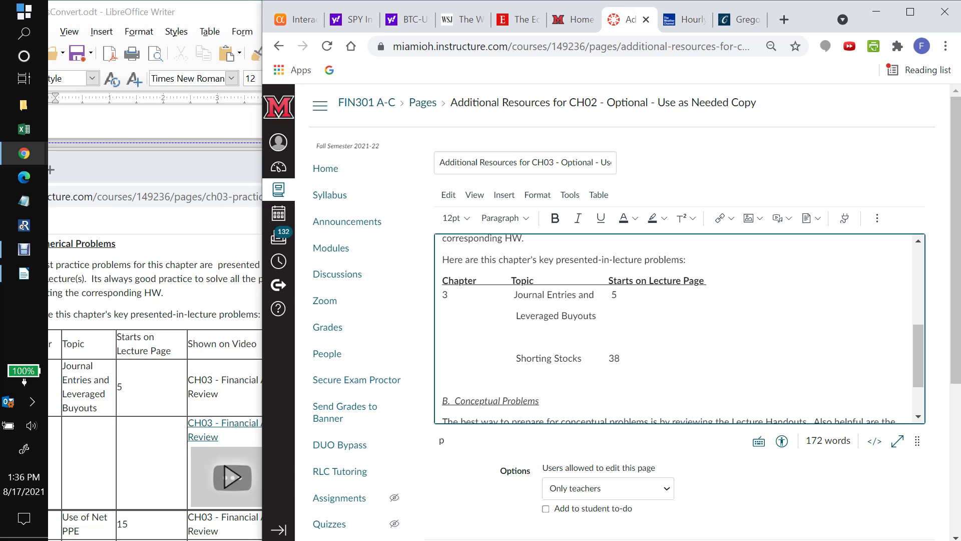
Step: Replace the Shorting Stocks 38 entry with 'Use of Net PPE' at page 15
{"action": "left_click_drag", "start_coordinate": [516, 358], "coordinate": [629, 358]}
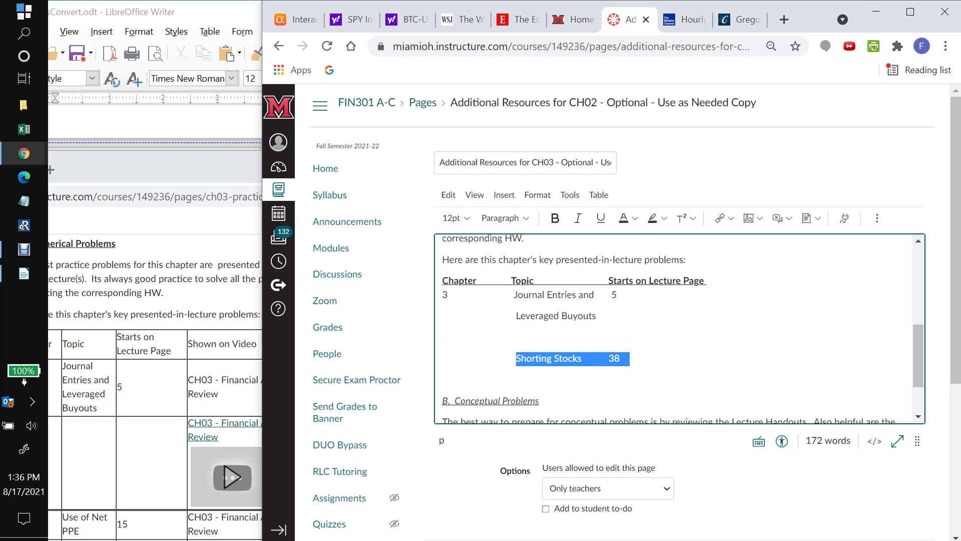
{"action": "type", "text": "Ues o"}
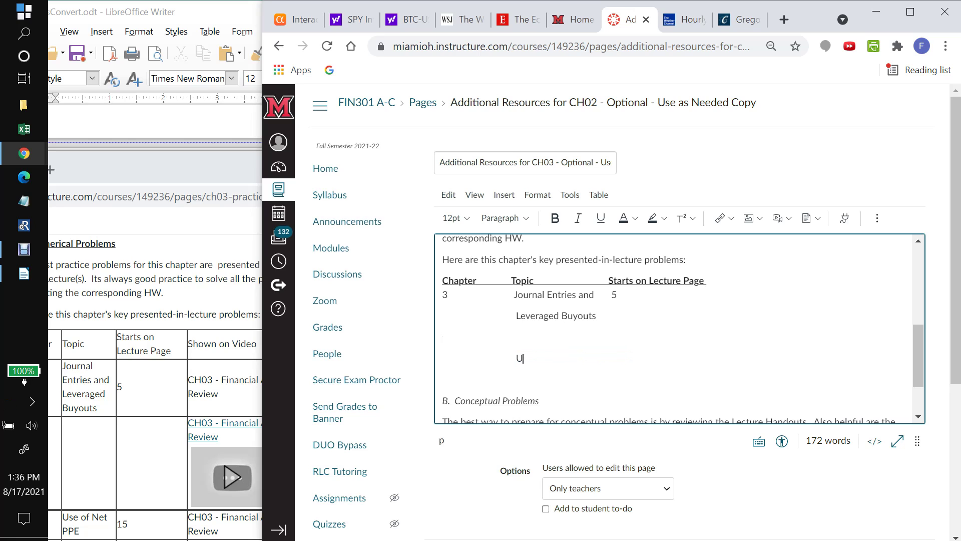
{"action": "key", "text": "BackSpace"}
{"action": "key", "text": "BackSpace"}
{"action": "key", "text": "BackSpace"}
{"action": "key", "text": "BackSpace"}
{"action": "type", "text": "se of net"}
{"action": "key", "text": "BackSpace"}
{"action": "key", "text": "BackSpace"}
{"action": "key", "text": "BackSpace"}
{"action": "type", "text": "Net"}
{"action": "type", "text": " PPW"}
{"action": "key", "text": "BackSpace"}
{"action": "key", "text": "BackSpace"}
{"action": "type", "text": "PE            15"}
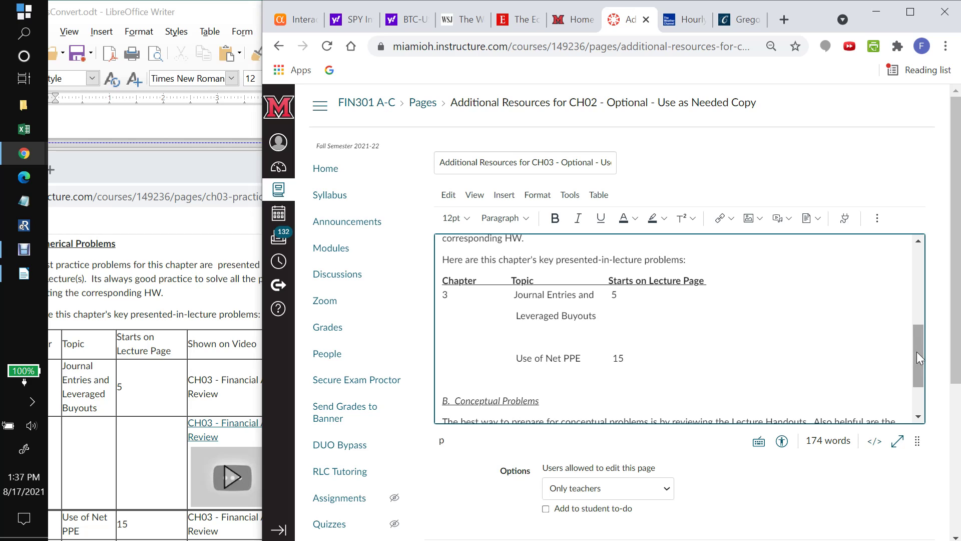
{"action": "left_click_drag", "start_coordinate": [917, 351], "coordinate": [924, 379]}
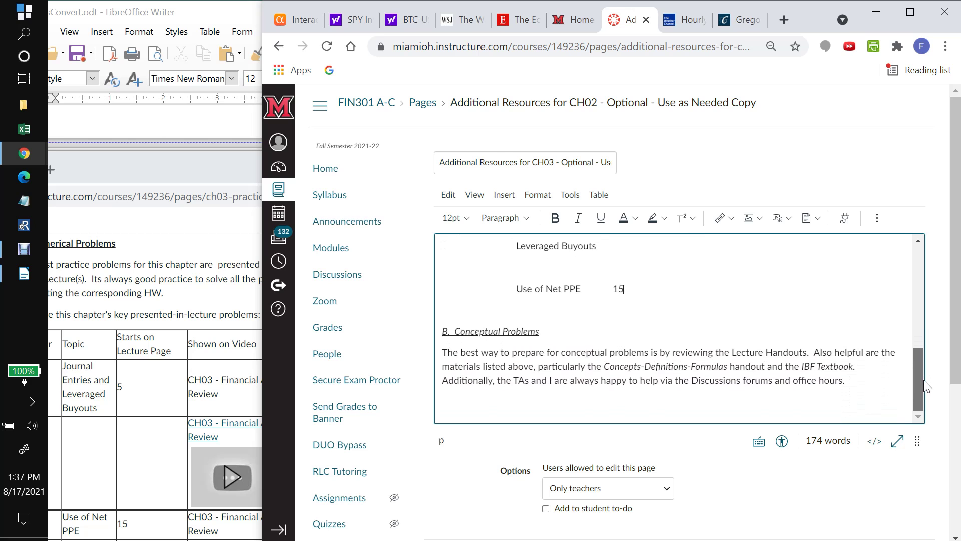
{"action": "left_click", "coordinate": [194, 171]}
{"action": "left_click_drag", "start_coordinate": [264, 164], "coordinate": [477, 31]}
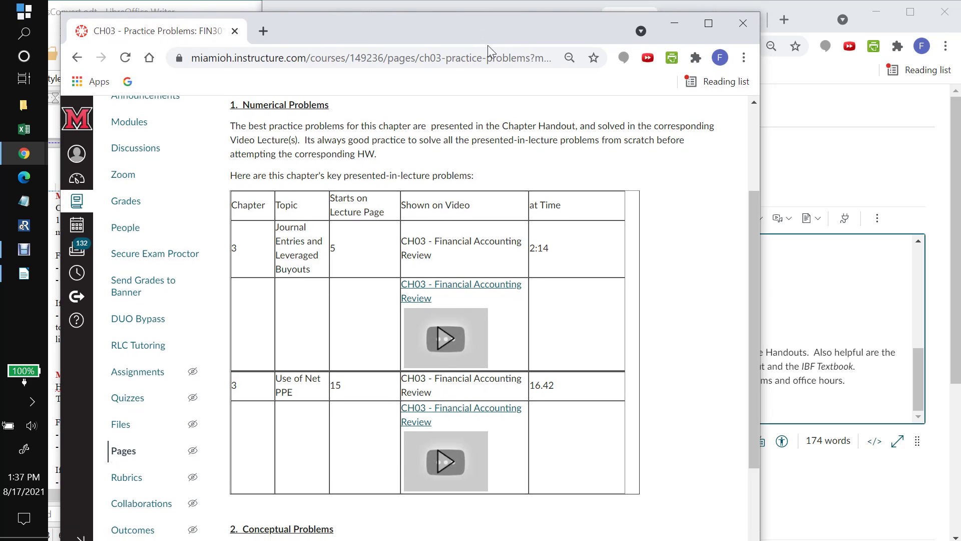
{"action": "left_click_drag", "start_coordinate": [753, 246], "coordinate": [735, 338]}
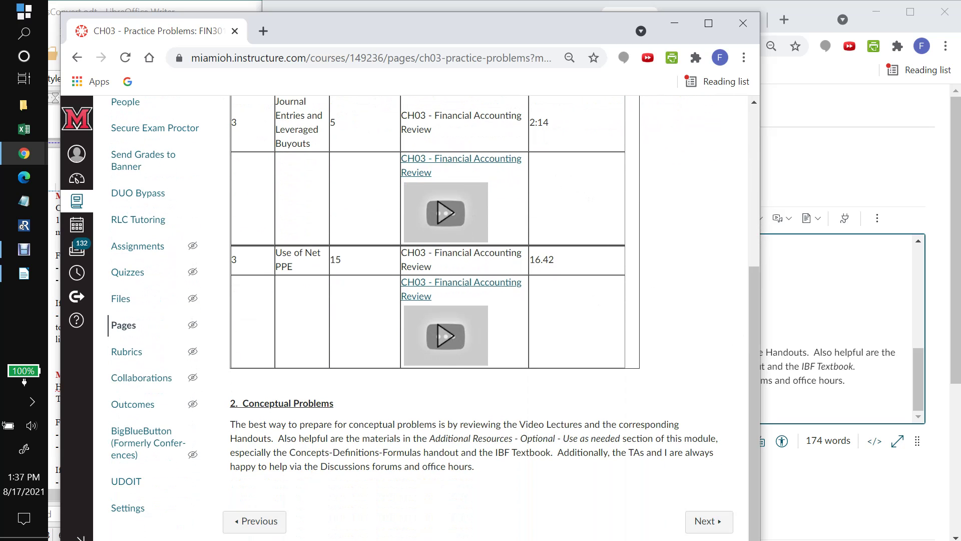
{"action": "left_click", "coordinate": [867, 184]}
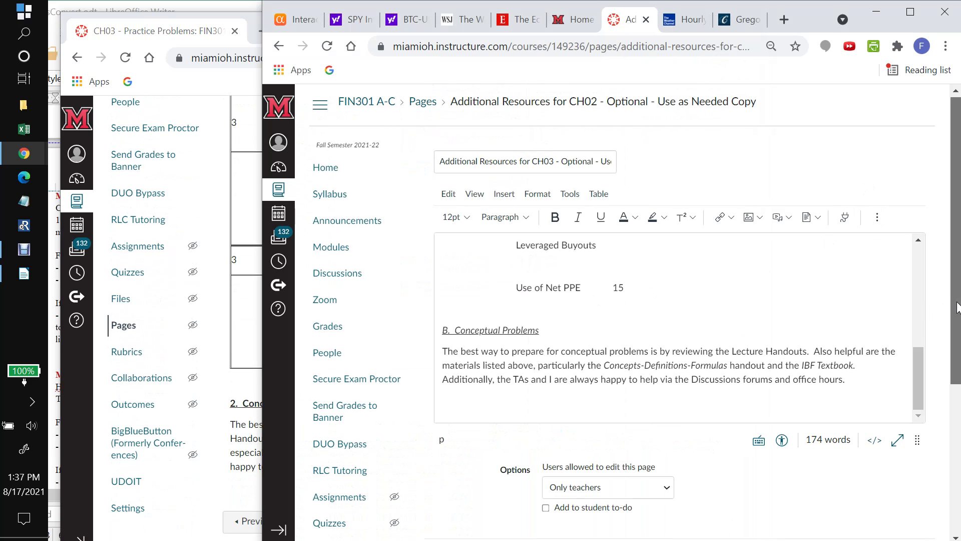
{"action": "left_click_drag", "start_coordinate": [957, 308], "coordinate": [955, 387]}
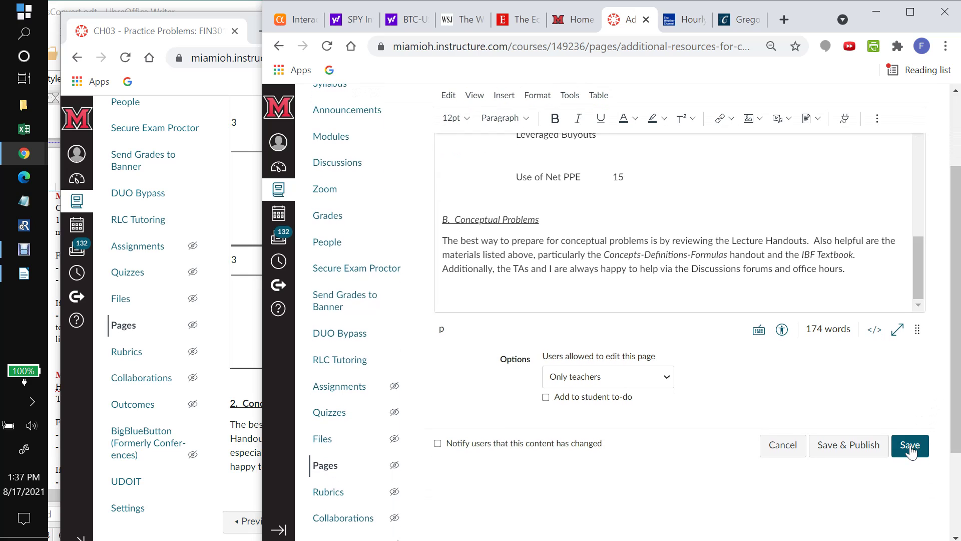
Step: Save the Additional Resources for CH03 page and preview Ch03_FinancialAccountingReview.pdf
{"action": "left_click", "coordinate": [909, 446]}
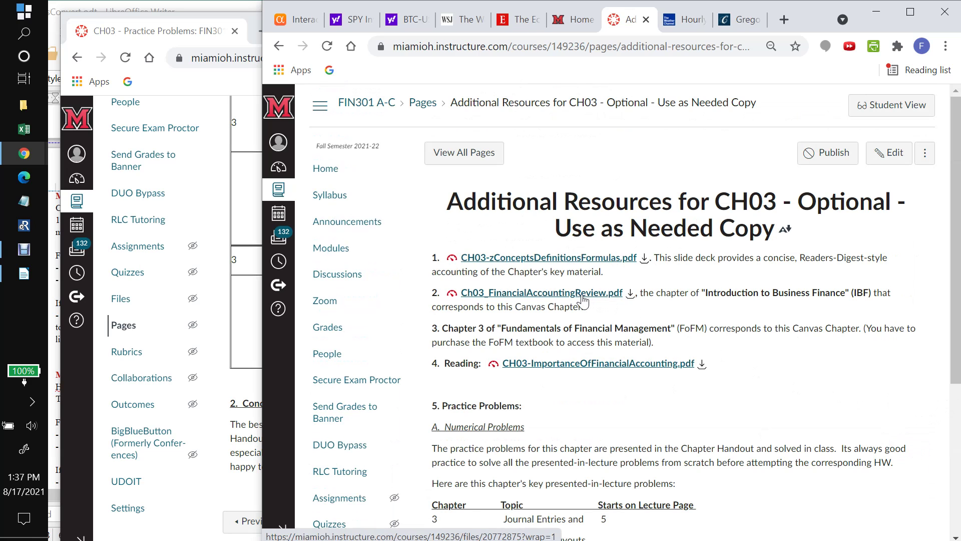
{"action": "left_click", "coordinate": [583, 300]}
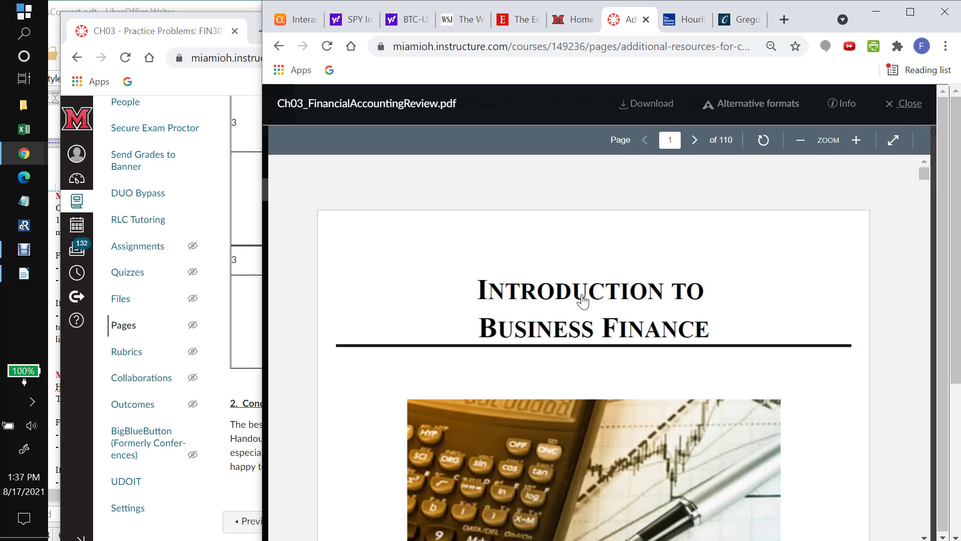
{"action": "scroll", "coordinate": [837, 311], "scroll_direction": "down", "scroll_amount": 6}
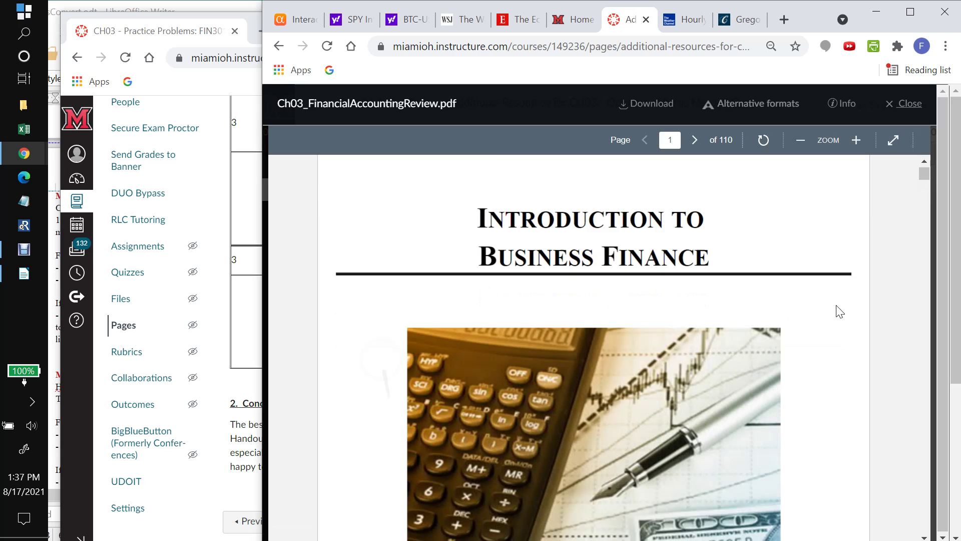
{"action": "scroll", "coordinate": [839, 311], "scroll_direction": "down", "scroll_amount": 8}
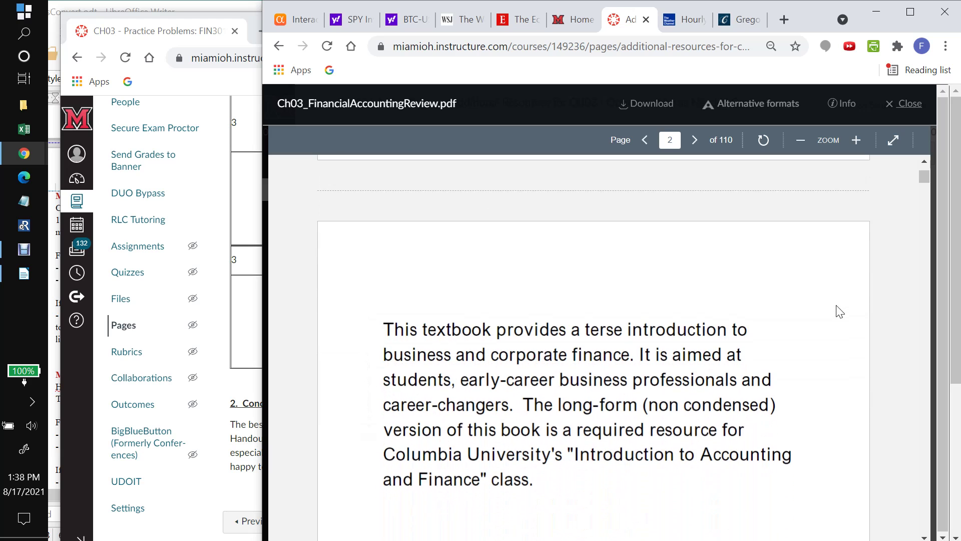
{"action": "scroll", "coordinate": [839, 311], "scroll_direction": "down", "scroll_amount": 8}
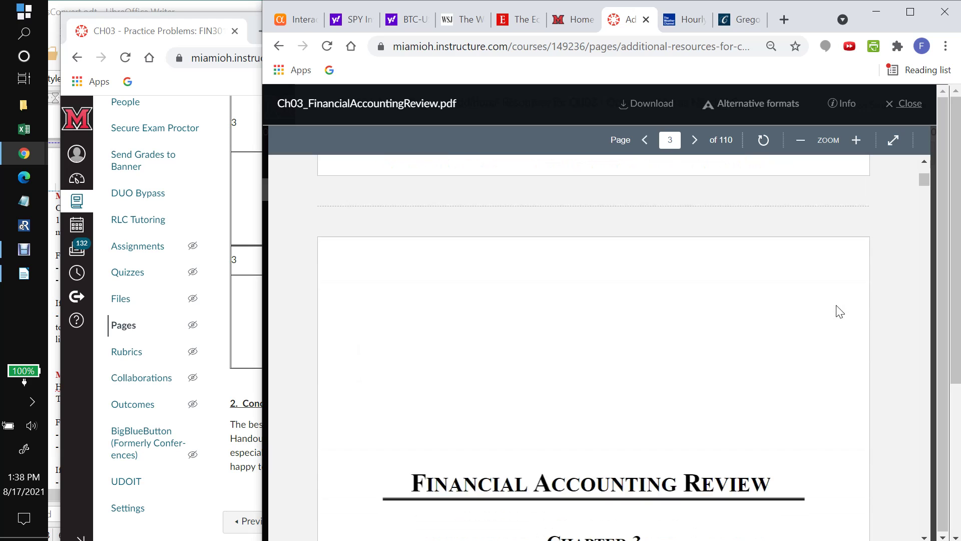
{"action": "scroll", "coordinate": [839, 311], "scroll_direction": "down", "scroll_amount": 9}
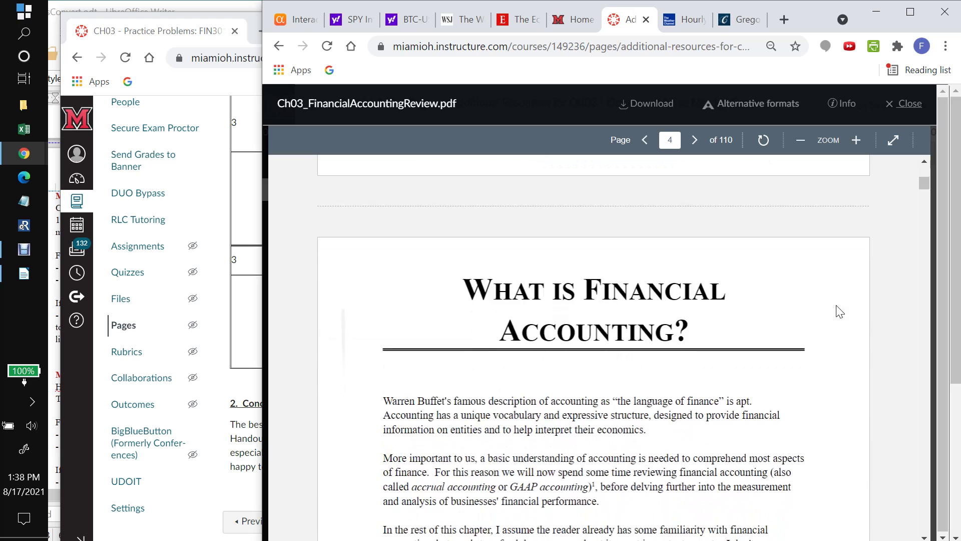
{"action": "scroll", "coordinate": [839, 311], "scroll_direction": "down", "scroll_amount": 9}
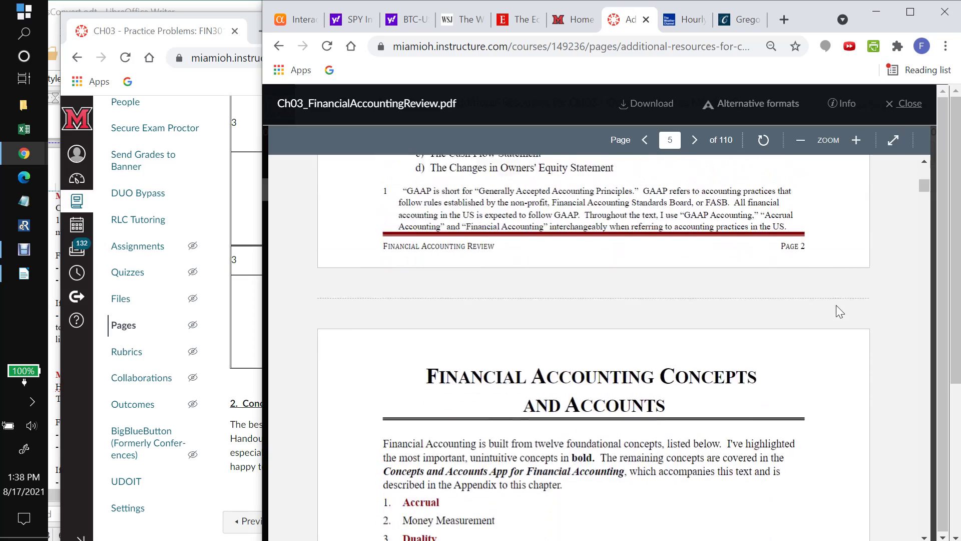
{"action": "scroll", "coordinate": [839, 312], "scroll_direction": "down", "scroll_amount": 7}
{"action": "scroll", "coordinate": [840, 311], "scroll_direction": "up", "scroll_amount": 15}
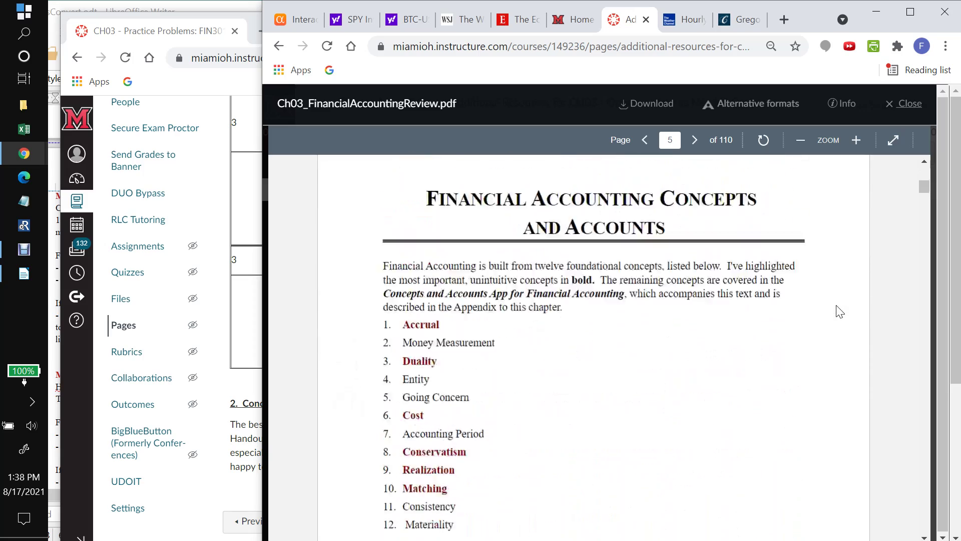
{"action": "scroll", "coordinate": [840, 311], "scroll_direction": "up", "scroll_amount": 20}
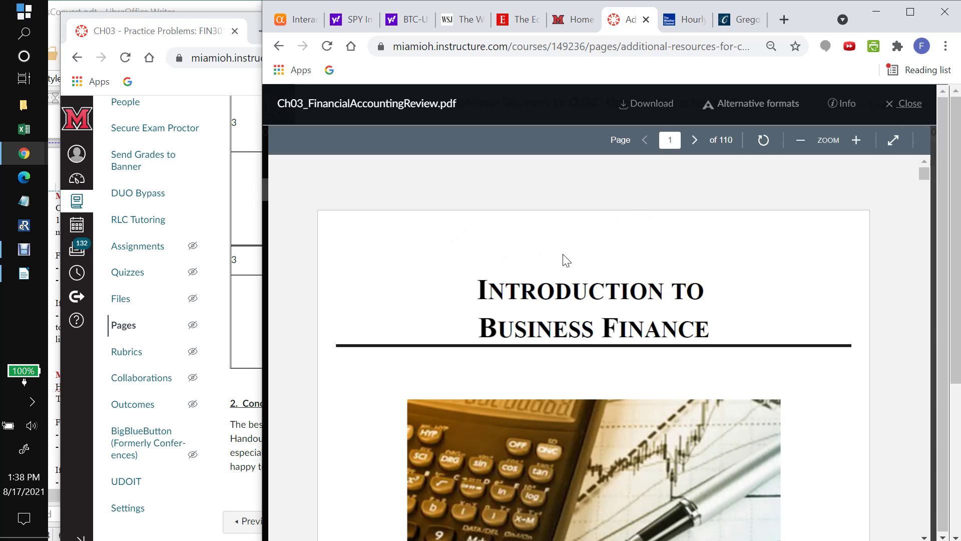
{"action": "left_click", "coordinate": [280, 47]}
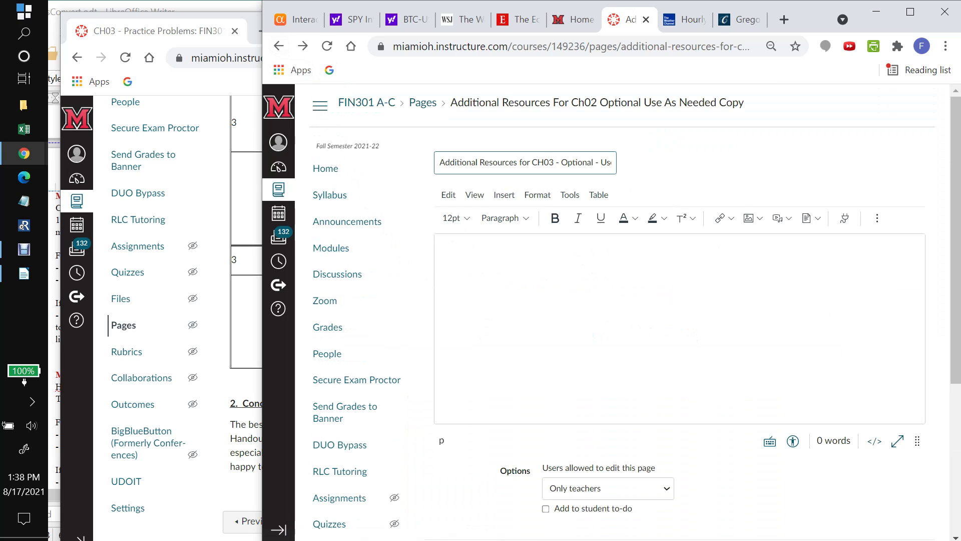
Step: Discard the unsaved page edit, return to Modules, and open CH03-zConceptsDefinitionsFormulas.pdf's actions menu
{"action": "left_click", "coordinate": [342, 255]}
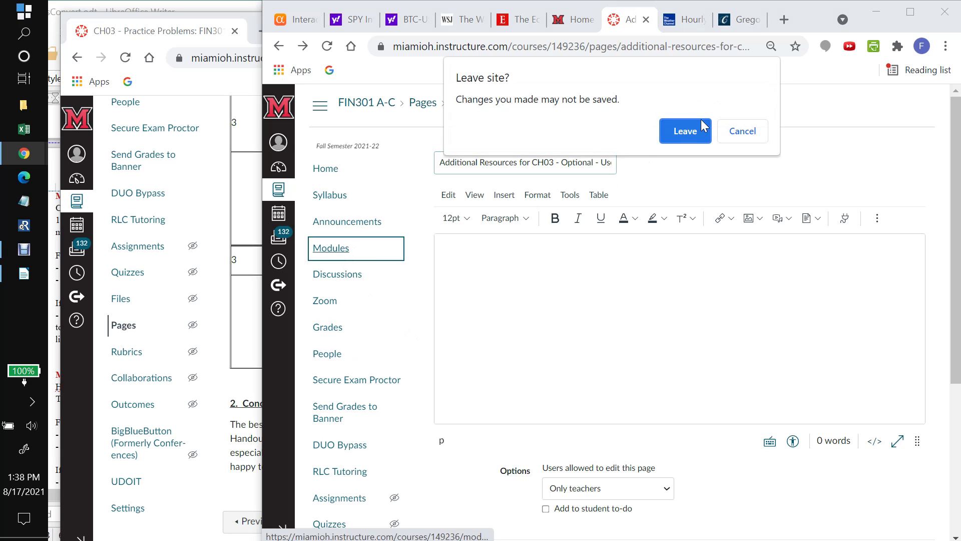
{"action": "left_click", "coordinate": [691, 131]}
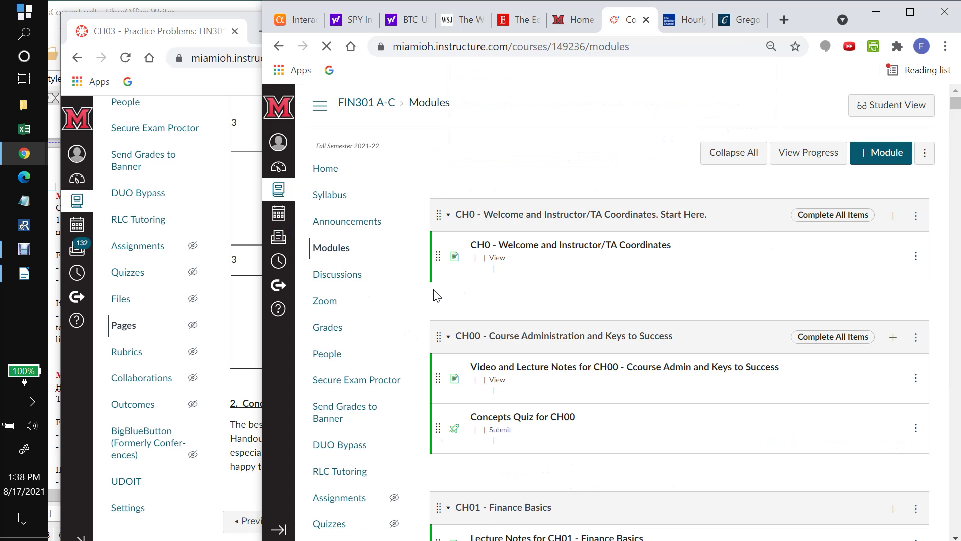
{"action": "scroll", "coordinate": [427, 299], "scroll_direction": "down", "scroll_amount": 15}
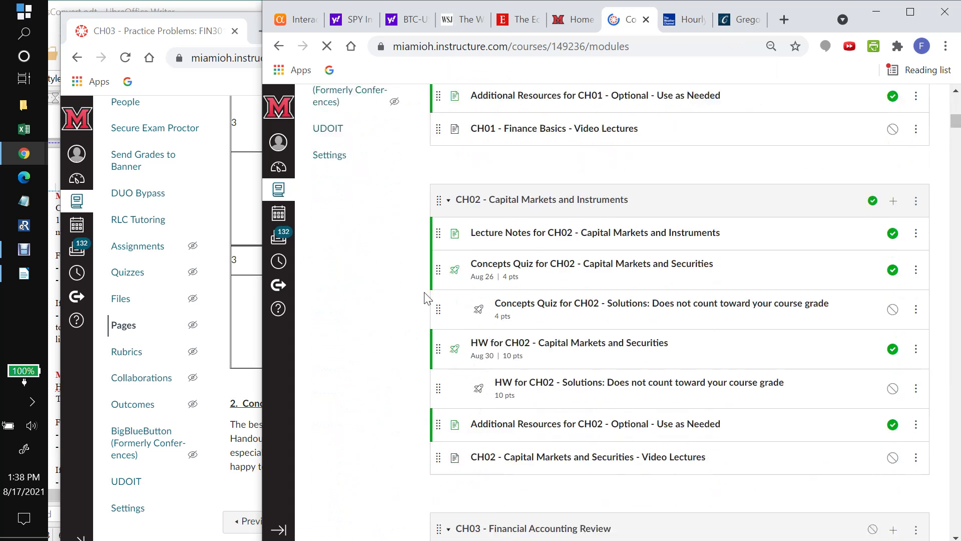
{"action": "scroll", "coordinate": [424, 292], "scroll_direction": "down", "scroll_amount": 6}
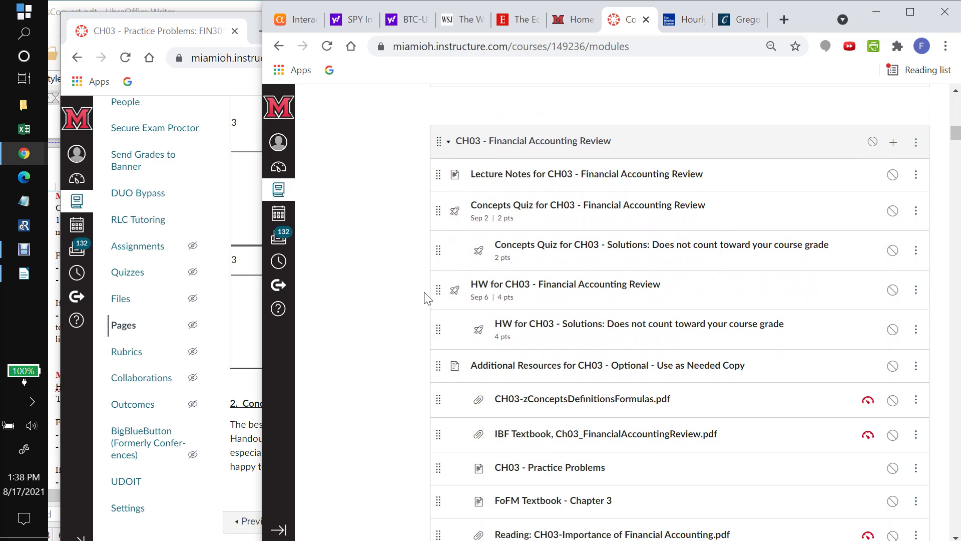
{"action": "scroll", "coordinate": [425, 298], "scroll_direction": "down", "scroll_amount": 1}
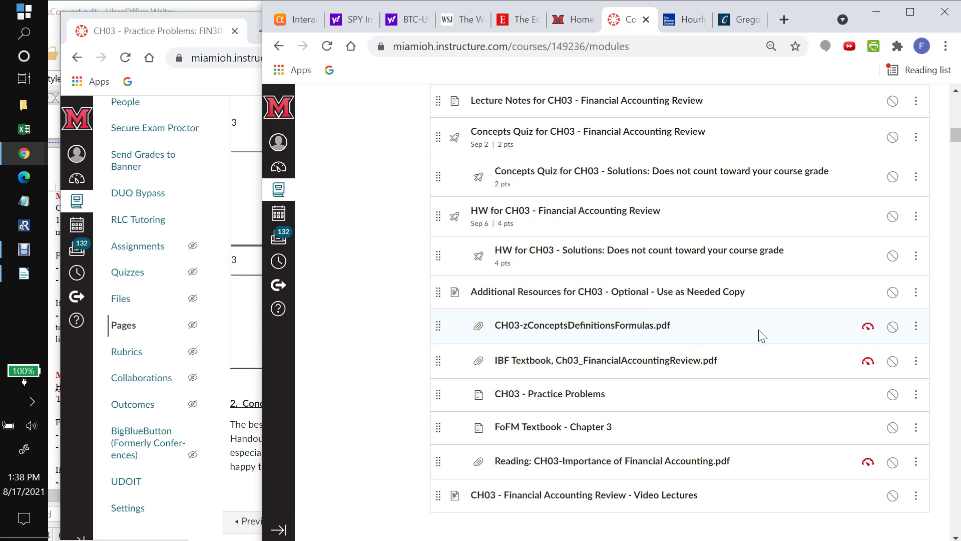
{"action": "left_click", "coordinate": [915, 328]}
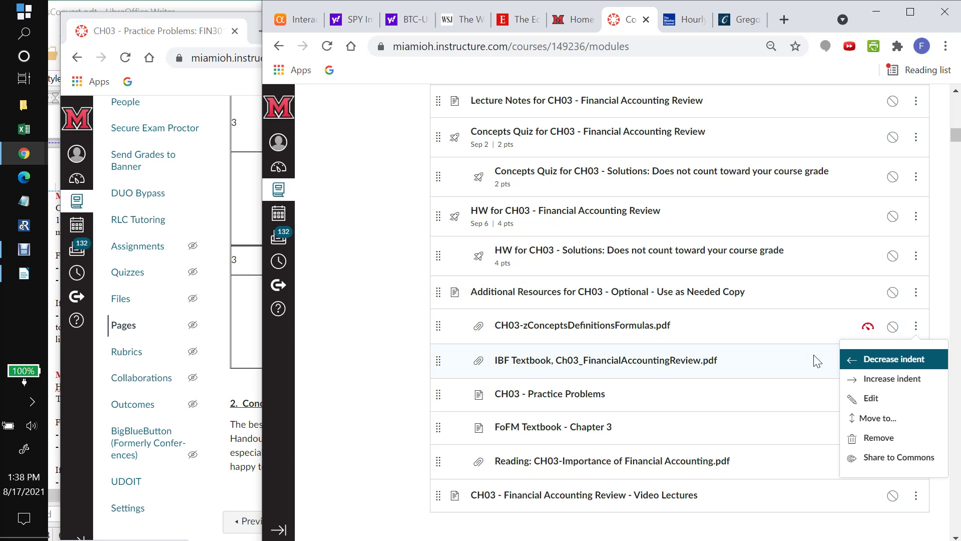
Step: Remove the zConcepts and IBF Textbook PDF items from the CH03 module
{"action": "left_click", "coordinate": [881, 441]}
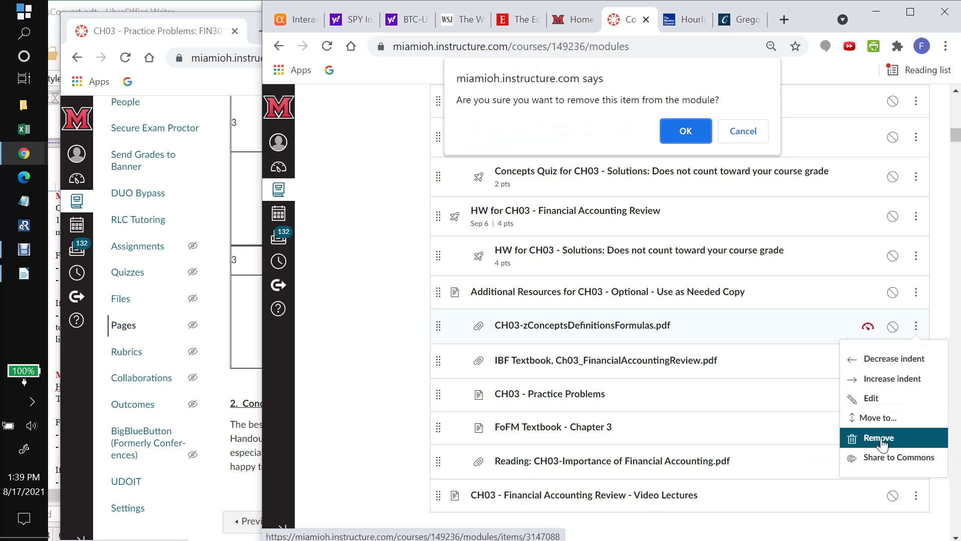
{"action": "left_click", "coordinate": [684, 133]}
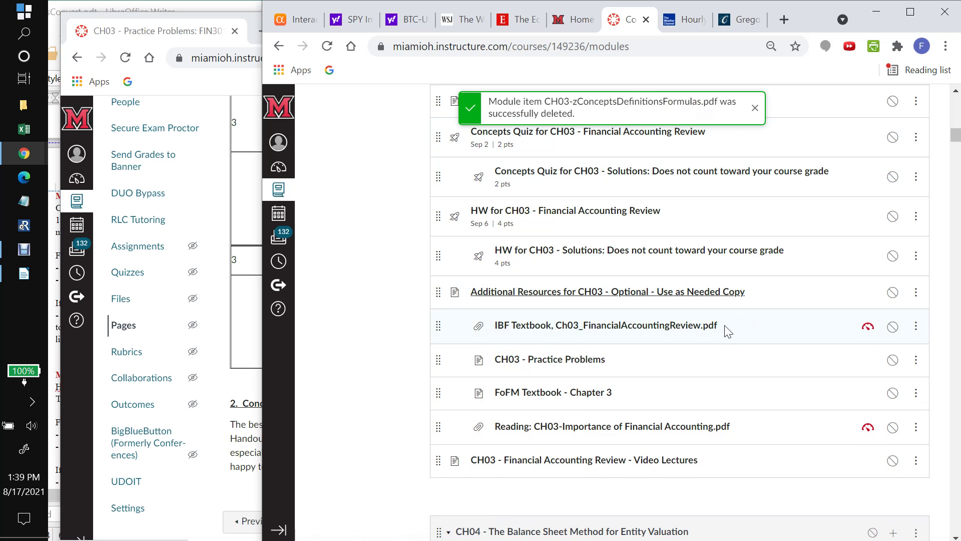
{"action": "left_click", "coordinate": [916, 326]}
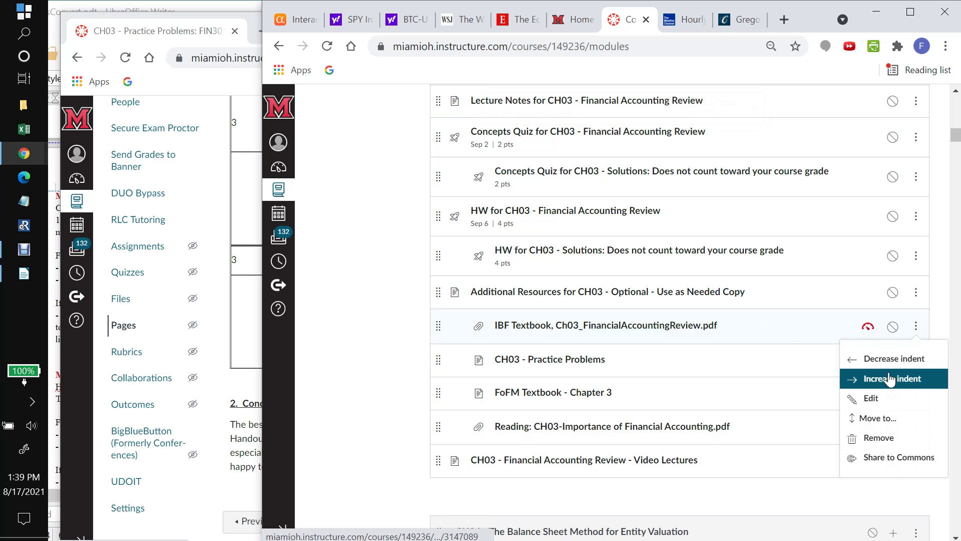
{"action": "left_click", "coordinate": [882, 439]}
{"action": "left_click", "coordinate": [687, 129]}
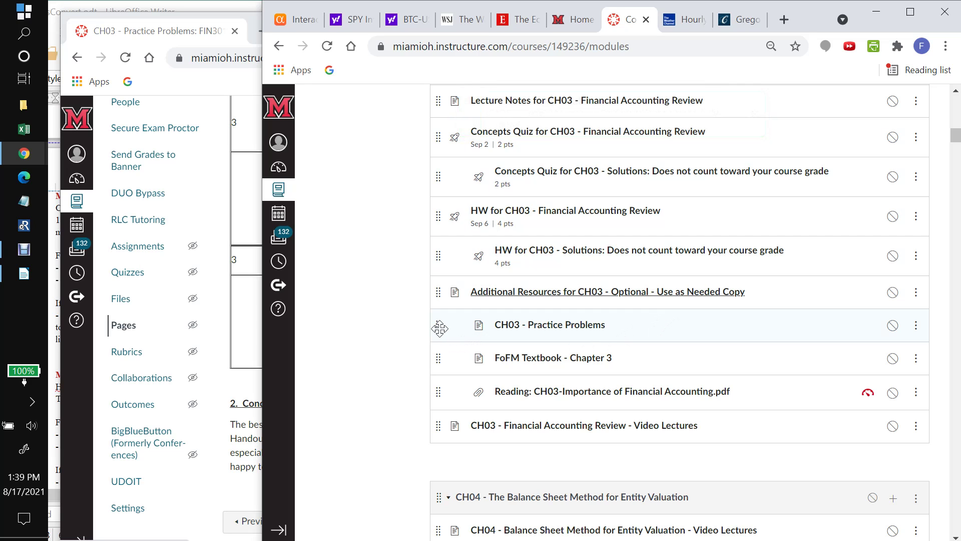
Step: Move CH03 - Practice Problems to the bottom of the CH03 module and view it
{"action": "left_click_drag", "start_coordinate": [438, 328], "coordinate": [440, 428]}
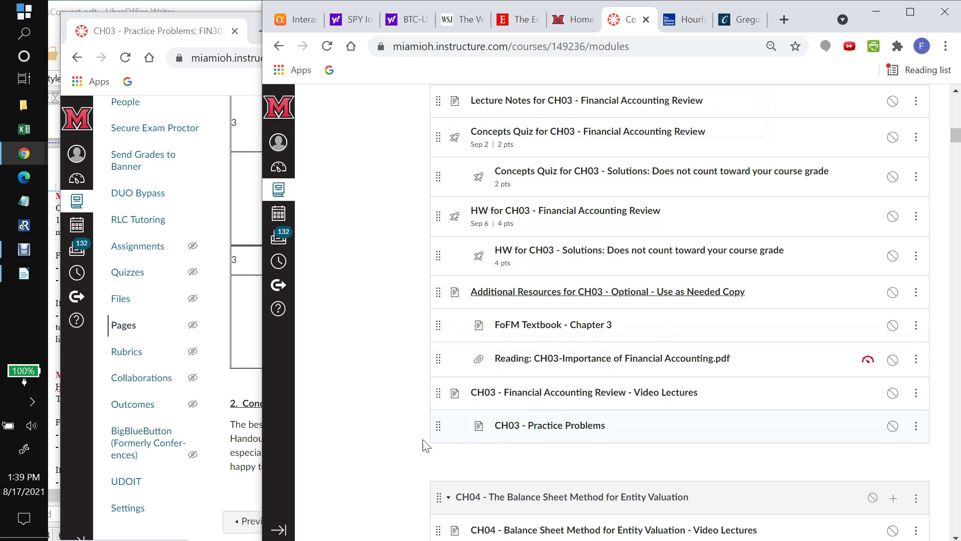
{"action": "scroll", "coordinate": [386, 442], "scroll_direction": "up", "scroll_amount": 5}
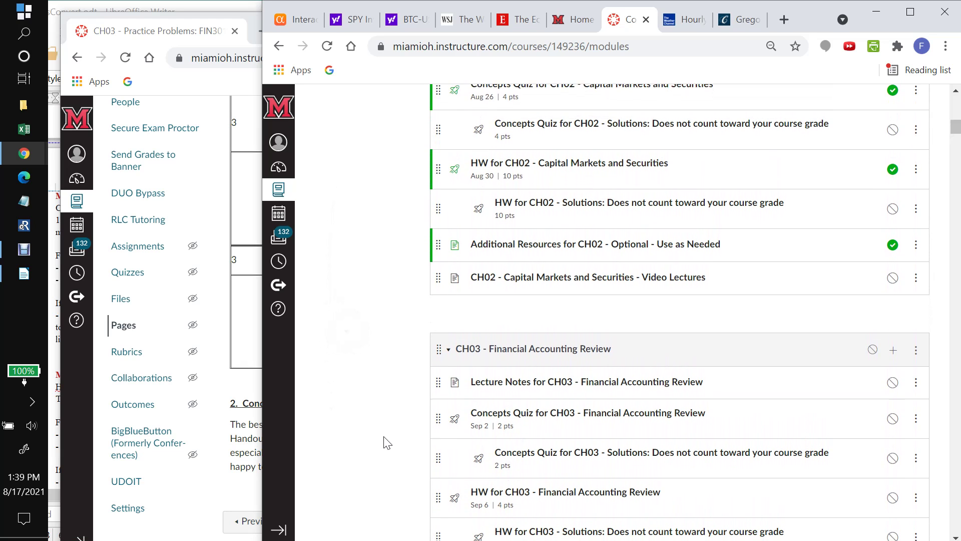
{"action": "scroll", "coordinate": [386, 443], "scroll_direction": "down", "scroll_amount": 8}
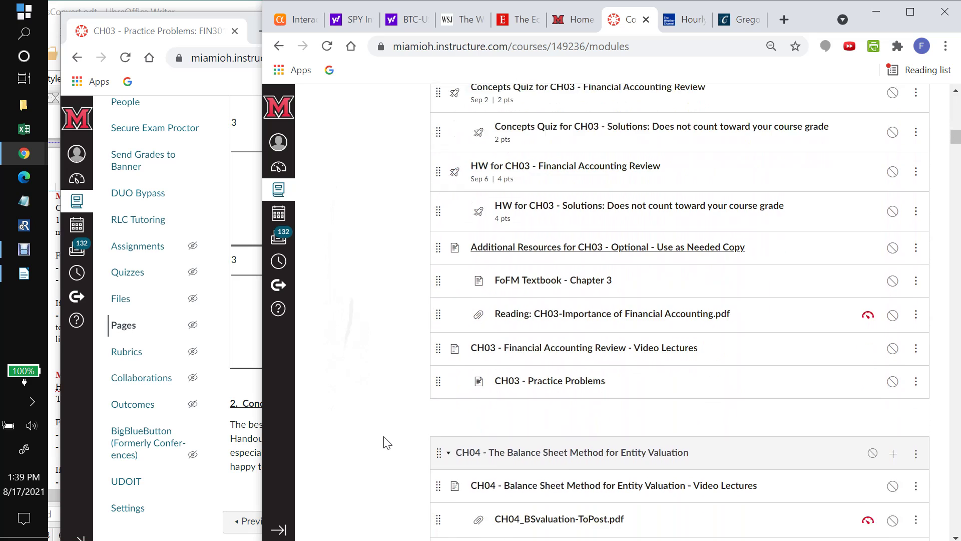
{"action": "scroll", "coordinate": [385, 443], "scroll_direction": "down", "scroll_amount": 1}
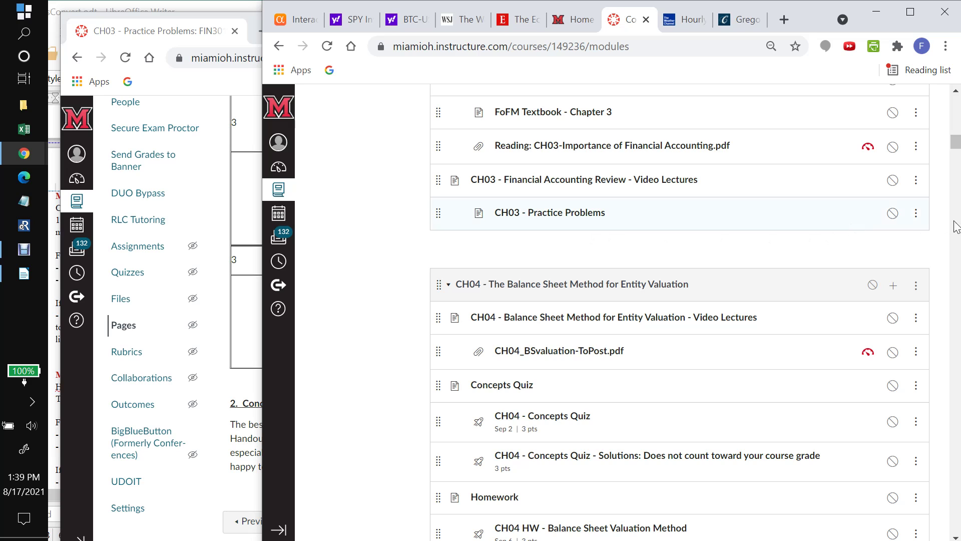
{"action": "left_click", "coordinate": [570, 216]}
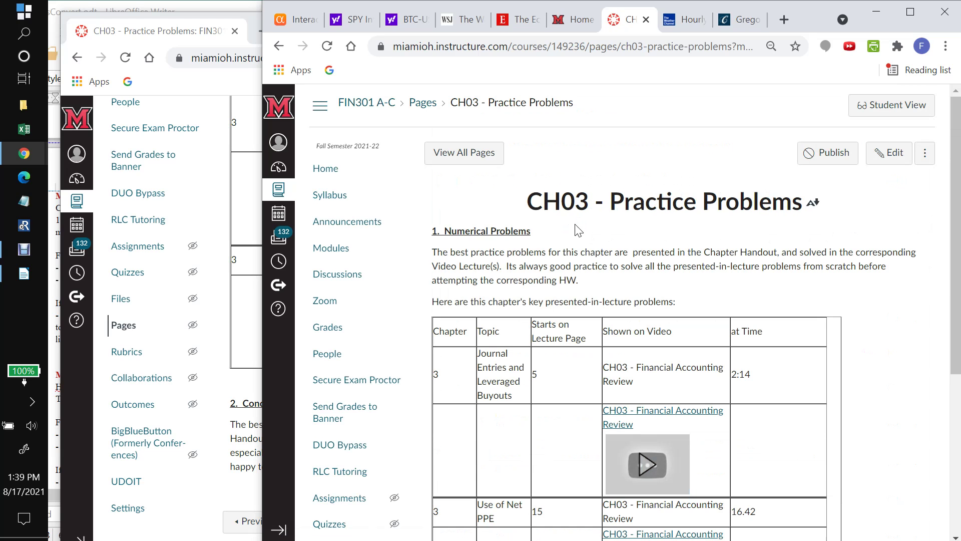
Step: Scroll through the unpublished CH03 - Practice Problems page, then return to Modules
{"action": "left_click_drag", "start_coordinate": [949, 248], "coordinate": [958, 352]}
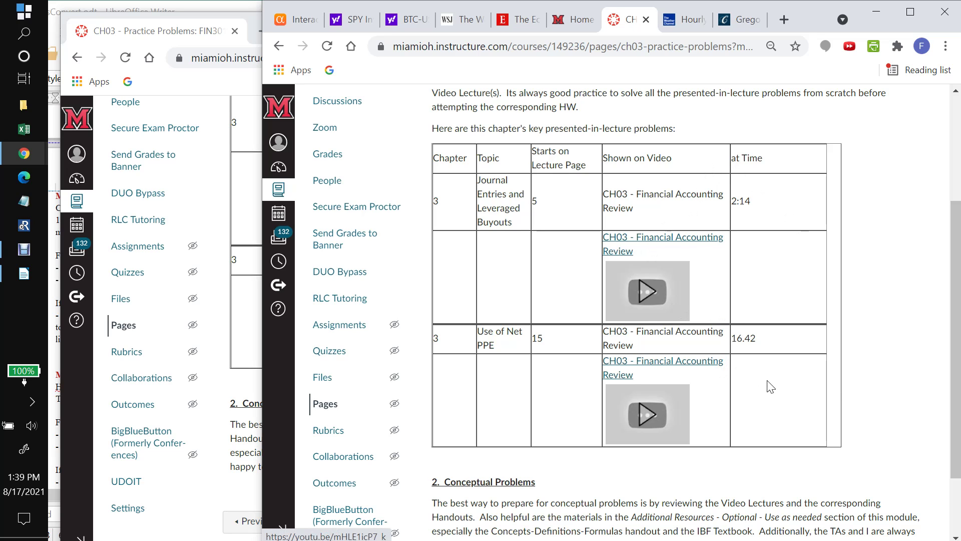
{"action": "left_click_drag", "start_coordinate": [958, 351], "coordinate": [958, 247]}
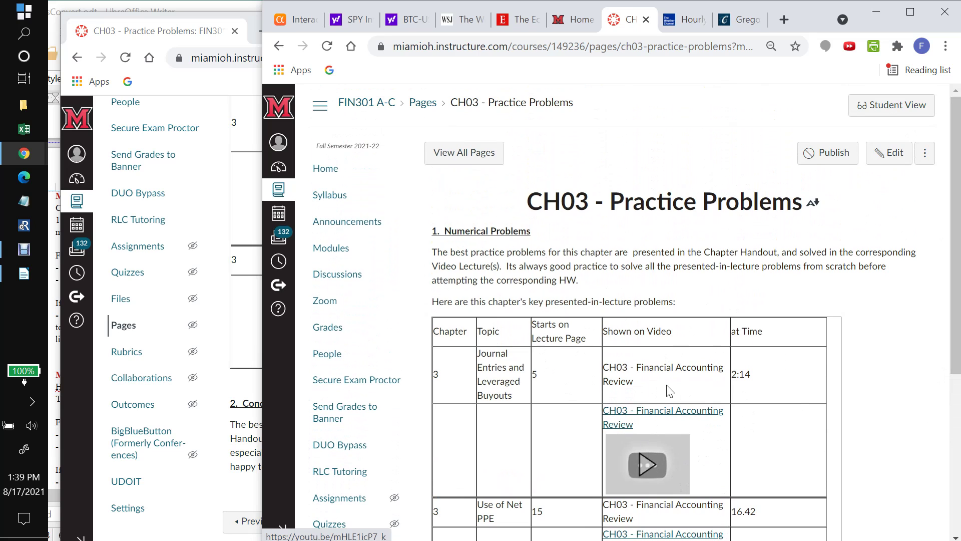
{"action": "left_click", "coordinate": [331, 249]}
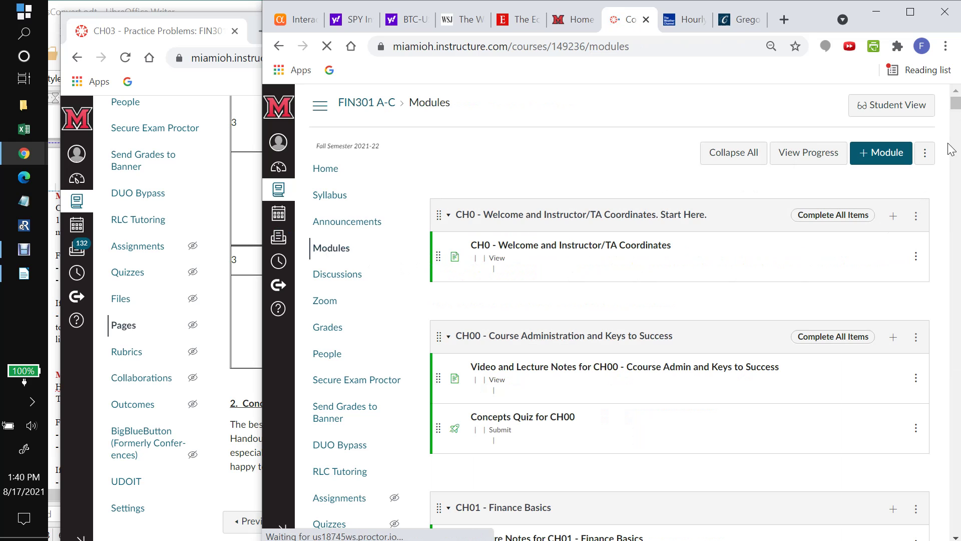
Step: Remove FoFM Textbook - Chapter 3 from CH03, then open the Additional Resources for CH03 page
{"action": "scroll", "coordinate": [952, 151], "scroll_direction": "down", "scroll_amount": 8}
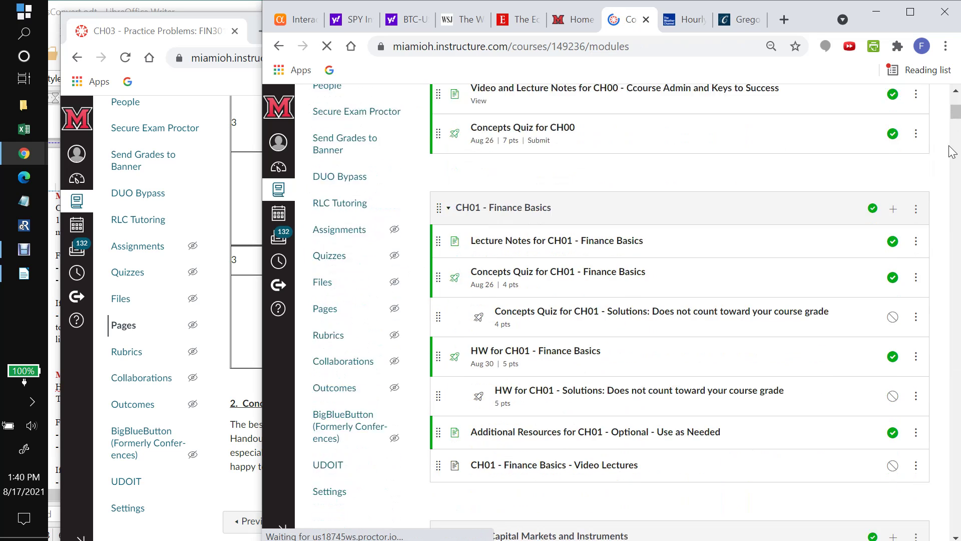
{"action": "scroll", "coordinate": [952, 152], "scroll_direction": "down", "scroll_amount": 3}
{"action": "scroll", "coordinate": [952, 152], "scroll_direction": "down", "scroll_amount": 3}
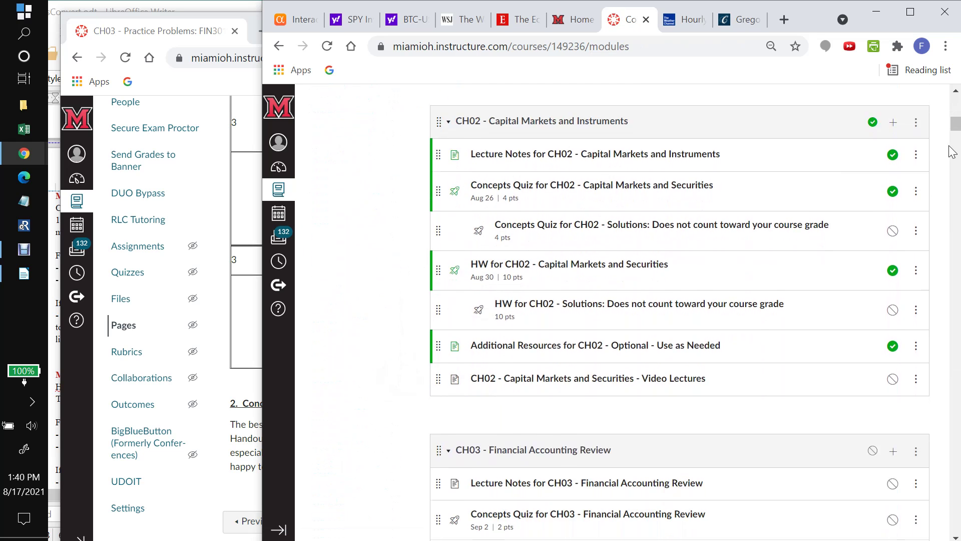
{"action": "scroll", "coordinate": [952, 152], "scroll_direction": "down", "scroll_amount": 9}
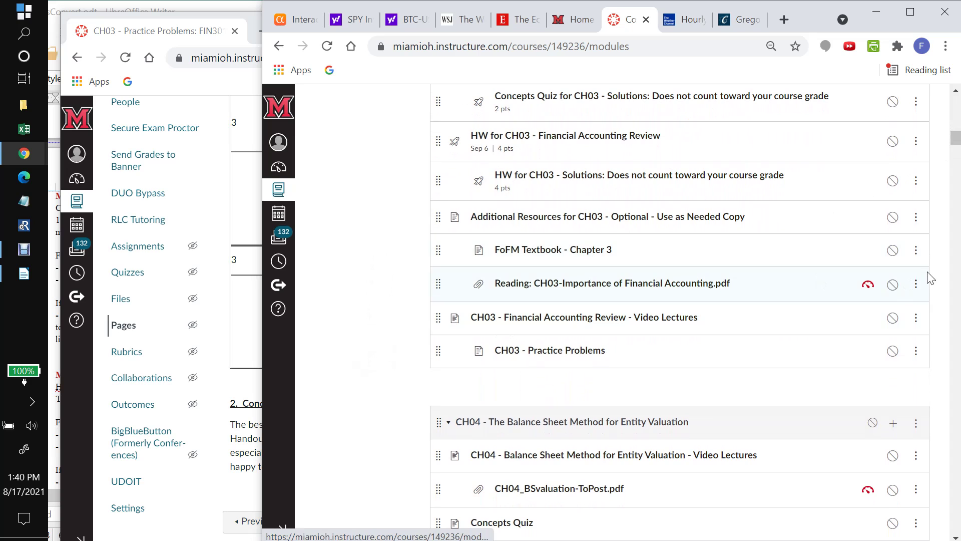
{"action": "left_click", "coordinate": [916, 252]}
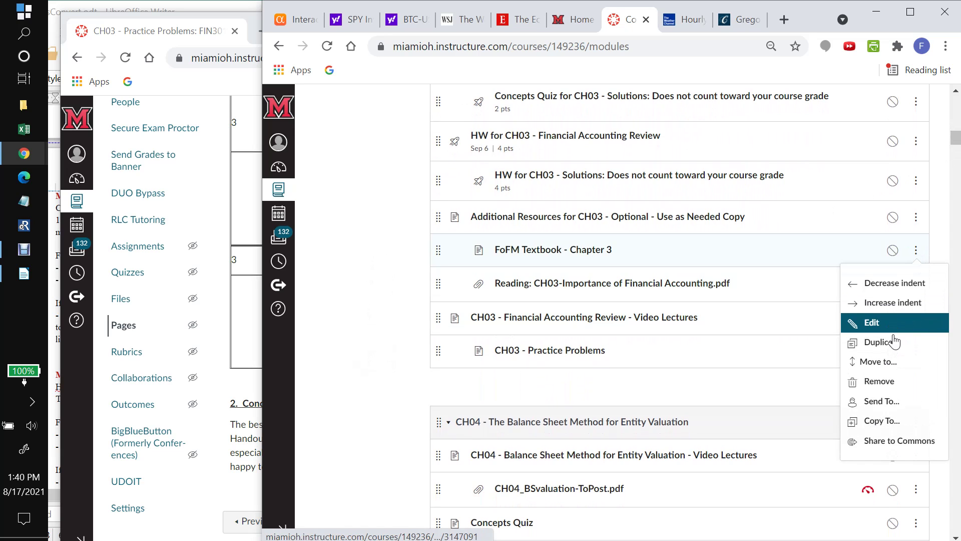
{"action": "left_click", "coordinate": [886, 384]}
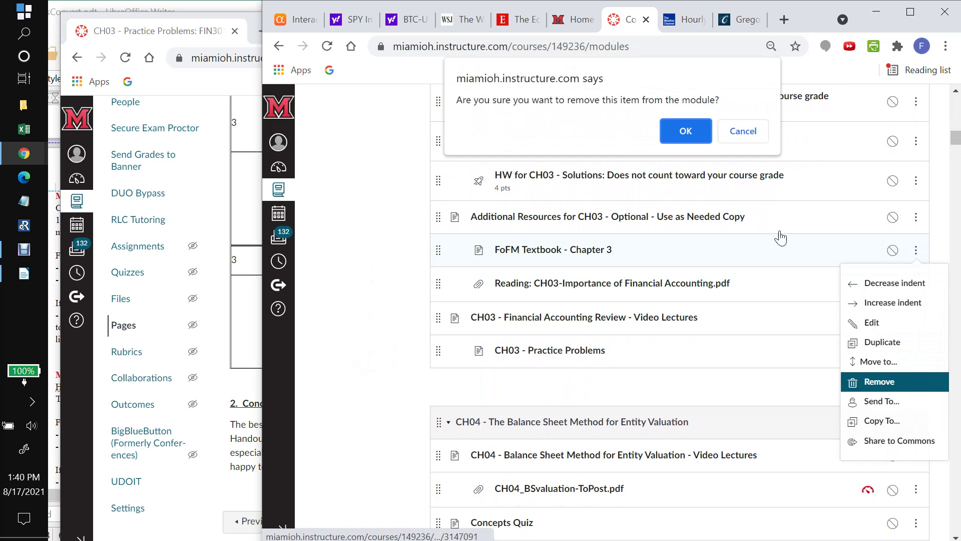
{"action": "left_click", "coordinate": [683, 128]}
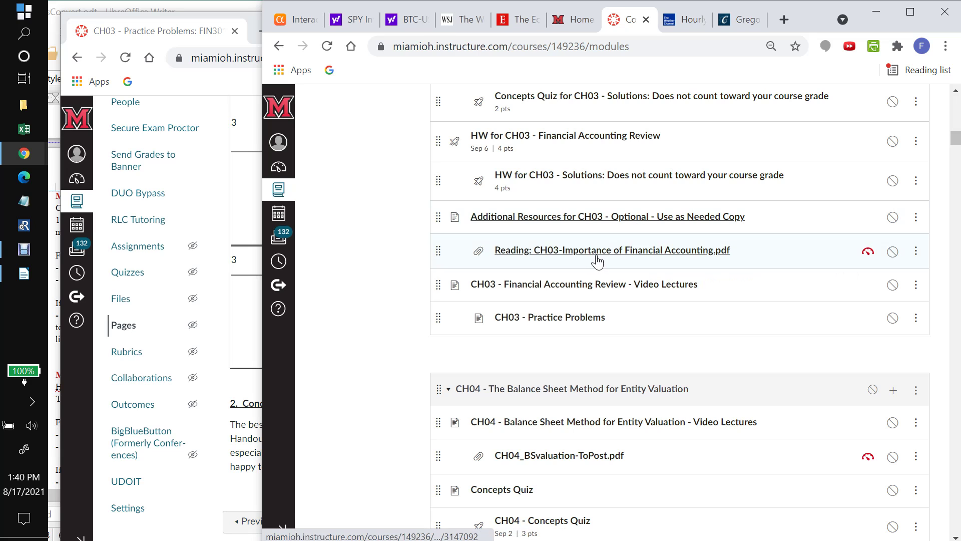
{"action": "left_click", "coordinate": [629, 219]}
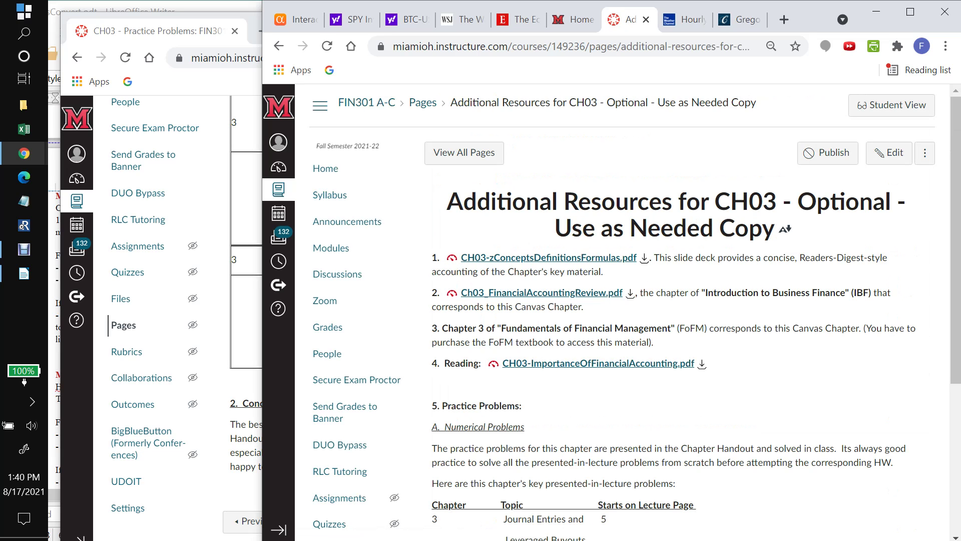
Step: Edit the Additional Resources for CH03 page to inspect its PDF link, then leave without saving
{"action": "left_click", "coordinate": [890, 153]}
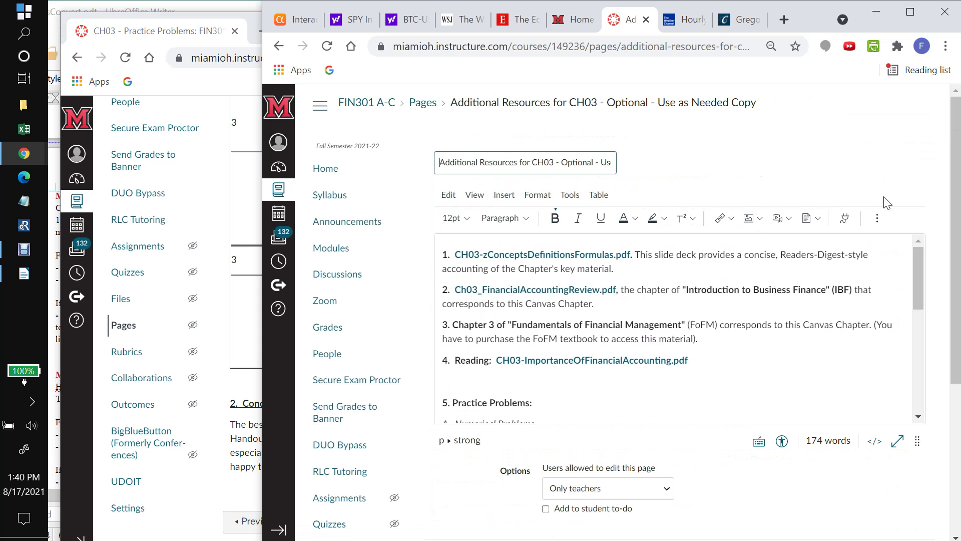
{"action": "left_click", "coordinate": [917, 259]}
{"action": "left_click_drag", "start_coordinate": [916, 257], "coordinate": [922, 283]}
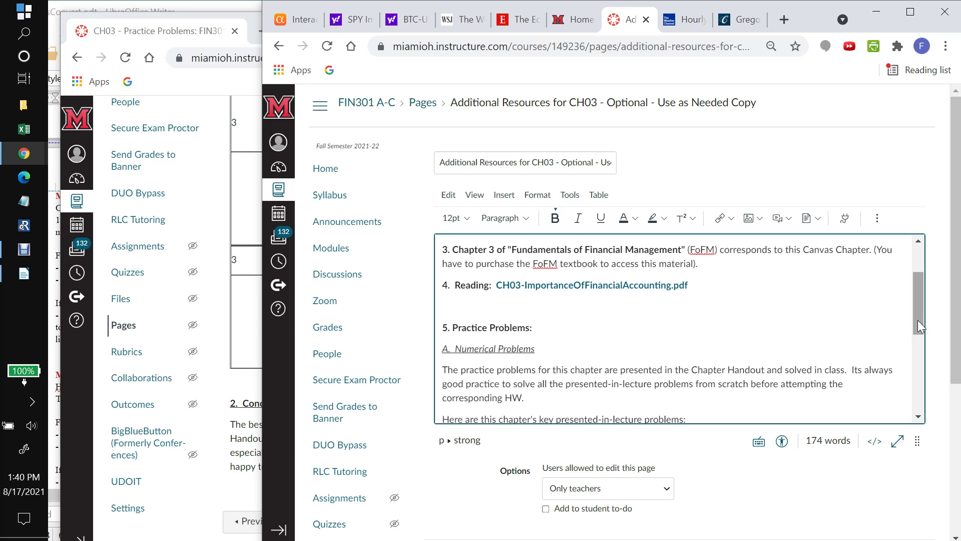
{"action": "left_click_drag", "start_coordinate": [917, 319], "coordinate": [918, 305]}
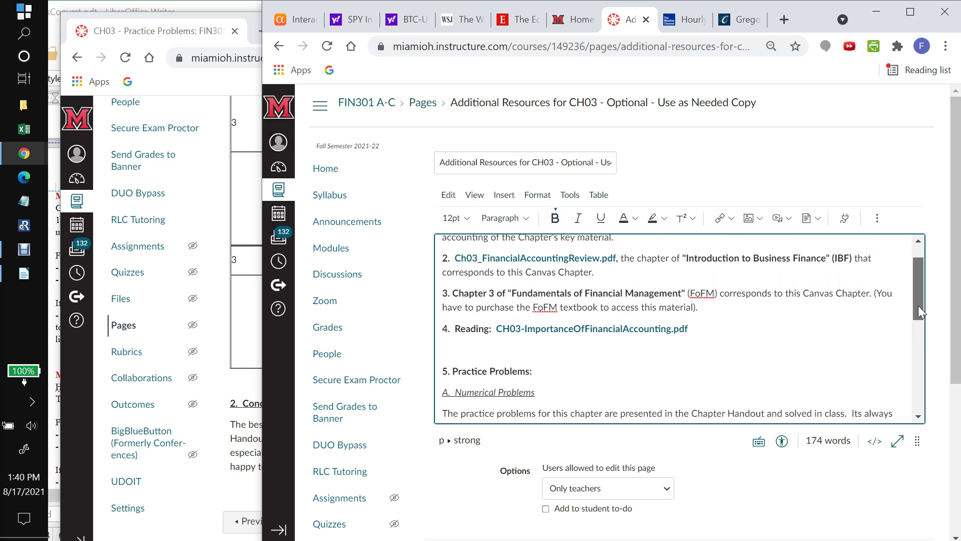
{"action": "left_click", "coordinate": [633, 329]}
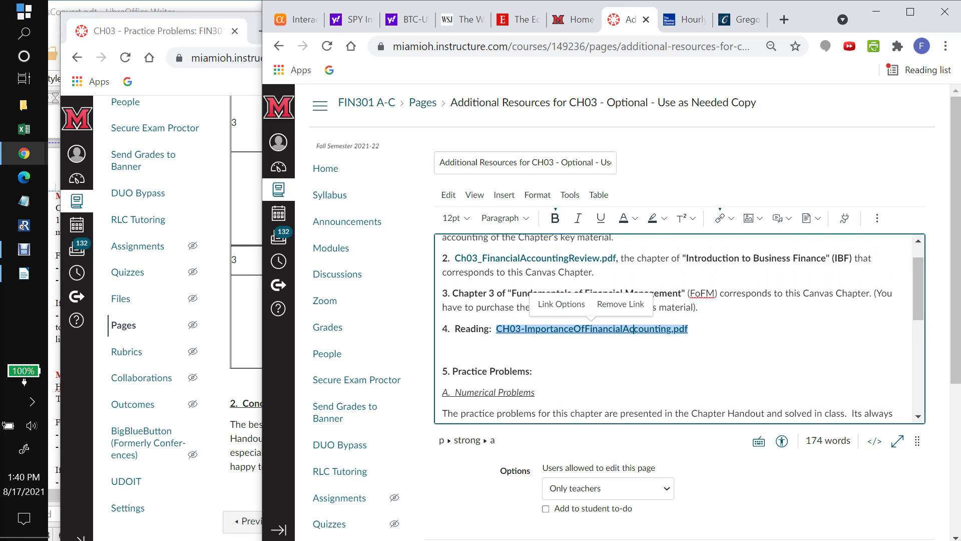
{"action": "left_click", "coordinate": [443, 350]}
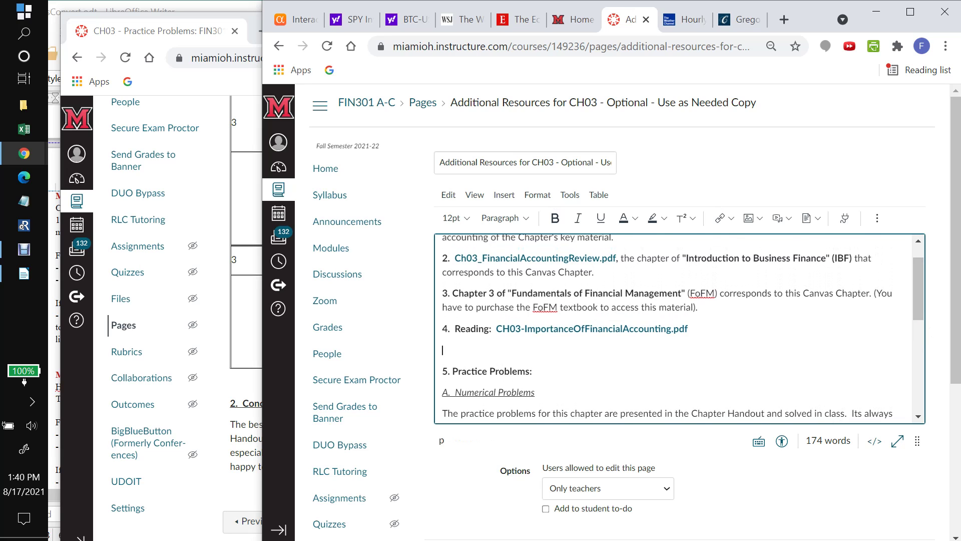
{"action": "left_click", "coordinate": [334, 251]}
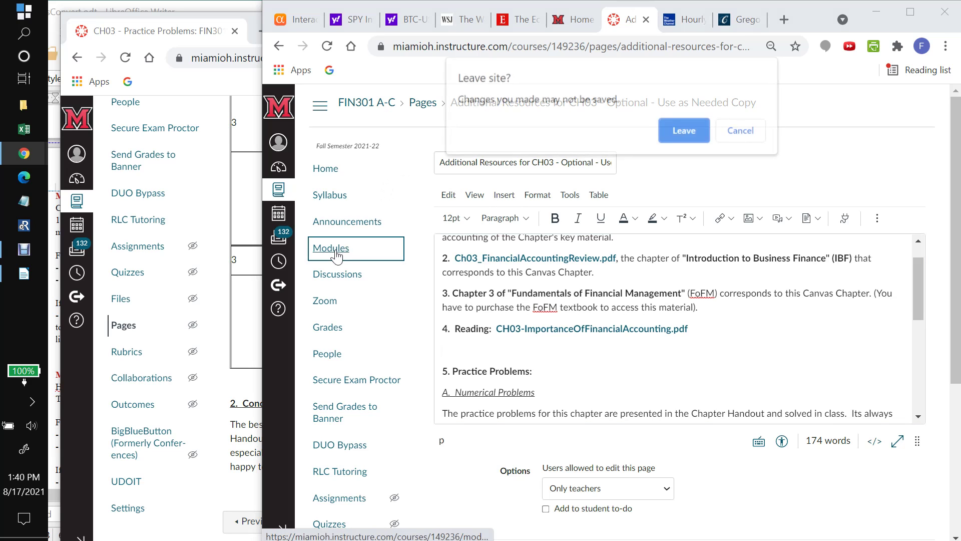
{"action": "left_click", "coordinate": [685, 132]}
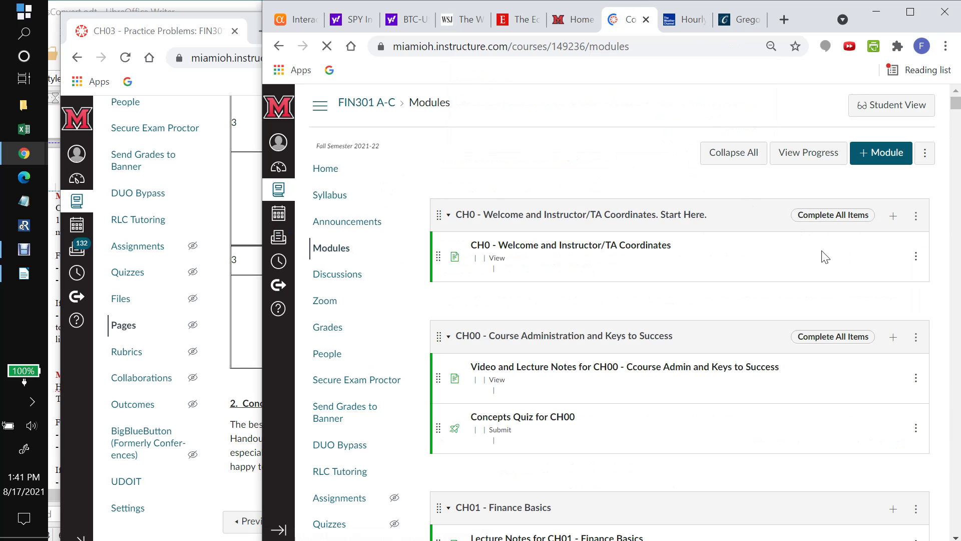
Step: Preview CH03-ImportanceOfFinancialAccounting.pdf from the Additional Resources for CH03 page, then return to Modules
{"action": "scroll", "coordinate": [825, 256], "scroll_direction": "down", "scroll_amount": 10}
{"action": "scroll", "coordinate": [825, 257], "scroll_direction": "down", "scroll_amount": 3}
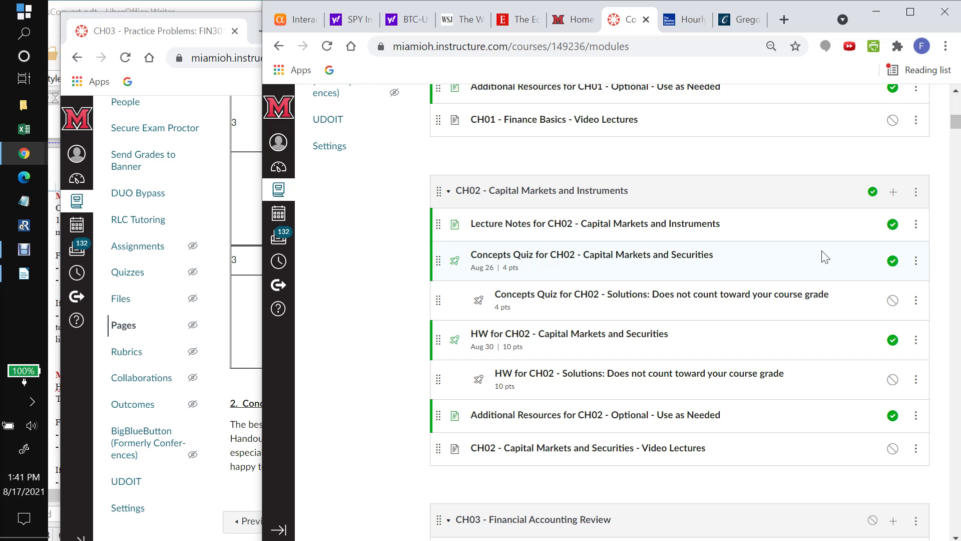
{"action": "scroll", "coordinate": [825, 257], "scroll_direction": "down", "scroll_amount": 9}
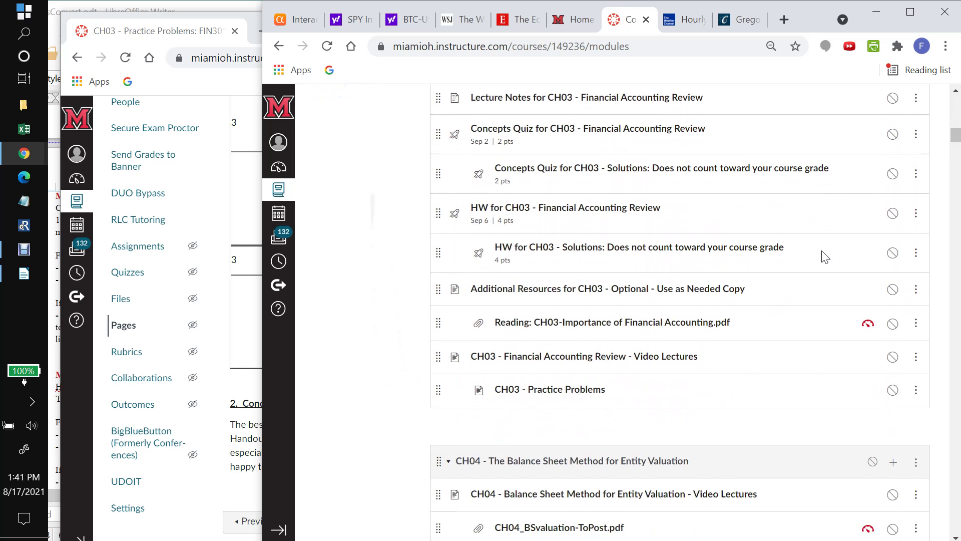
{"action": "scroll", "coordinate": [825, 257], "scroll_direction": "down", "scroll_amount": 1}
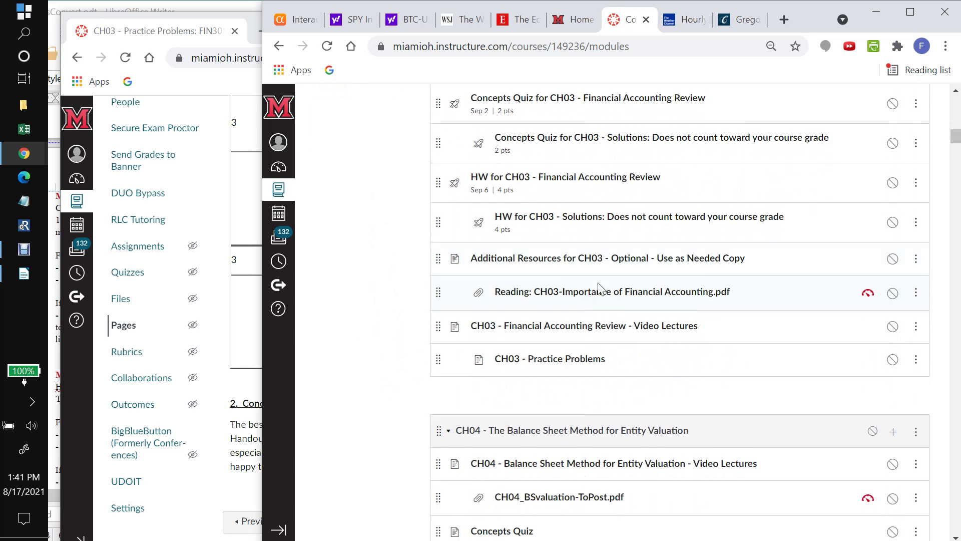
{"action": "left_click", "coordinate": [599, 259]}
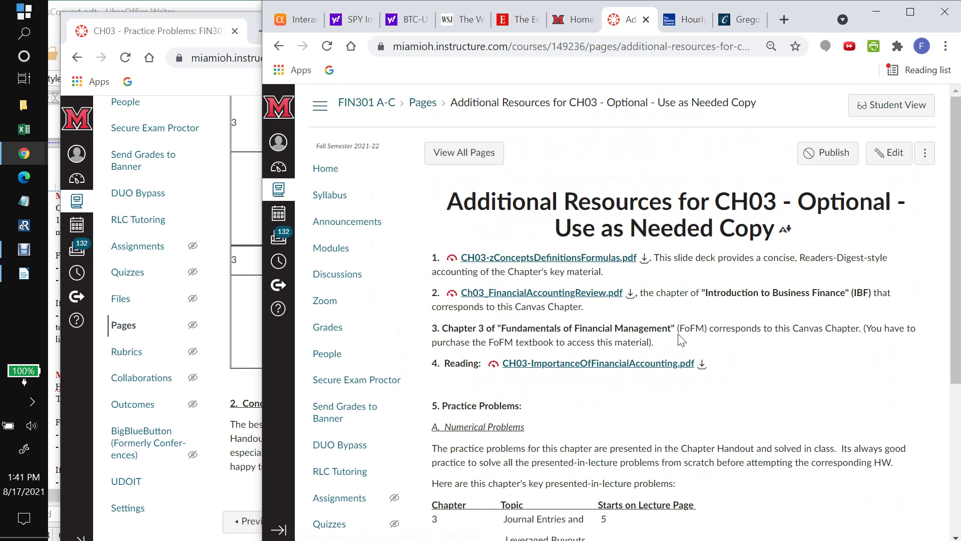
{"action": "left_click", "coordinate": [610, 363]}
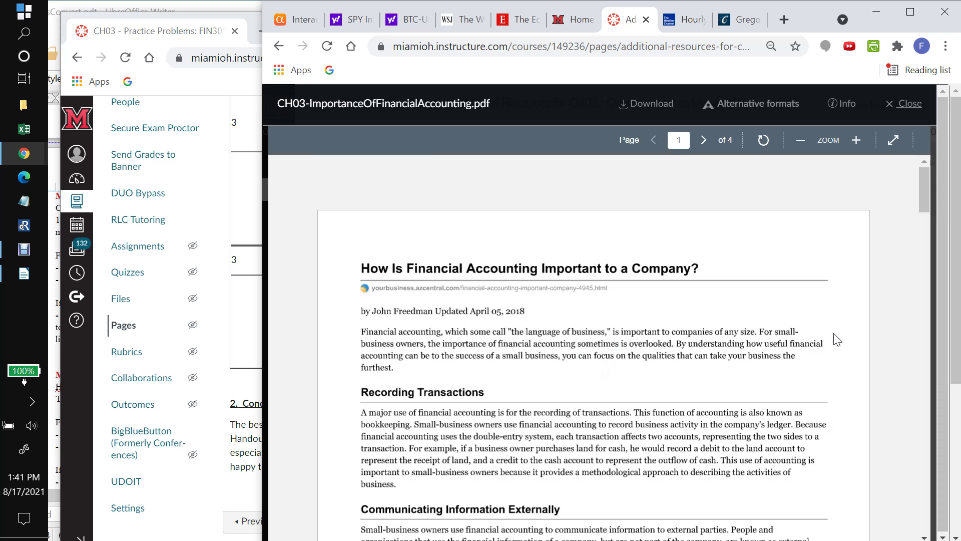
{"action": "scroll", "coordinate": [833, 339], "scroll_direction": "down", "scroll_amount": 15}
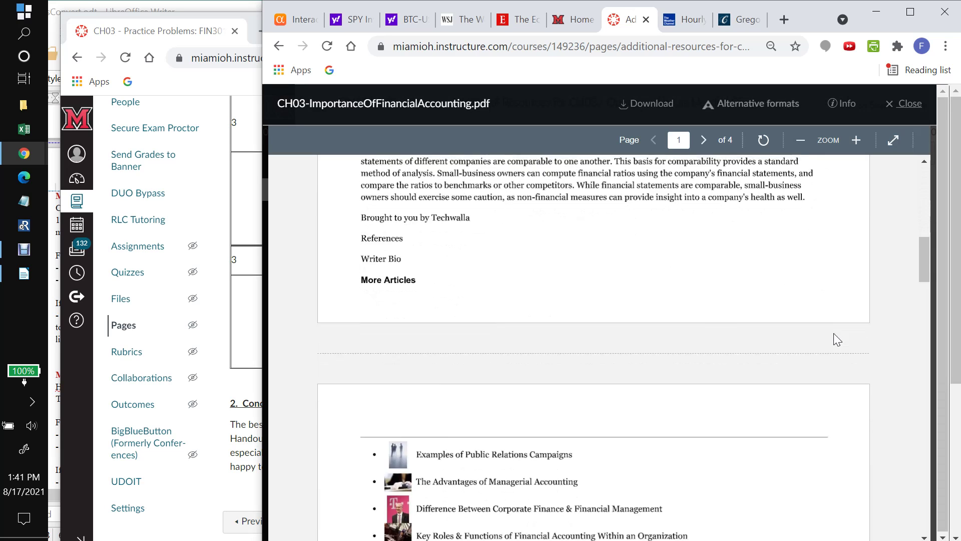
{"action": "scroll", "coordinate": [833, 339], "scroll_direction": "up", "scroll_amount": 13}
{"action": "scroll", "coordinate": [833, 340], "scroll_direction": "up", "scroll_amount": 2}
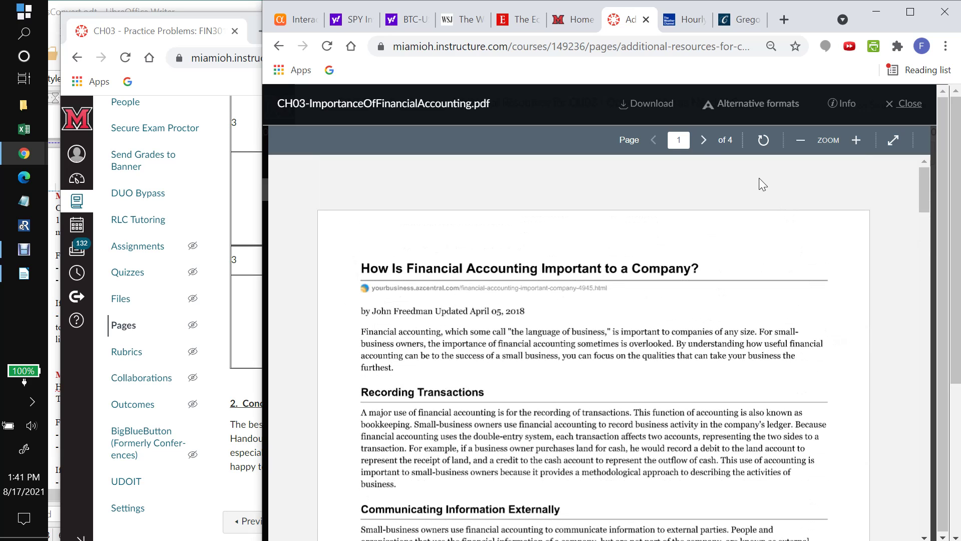
{"action": "left_click", "coordinate": [279, 46]}
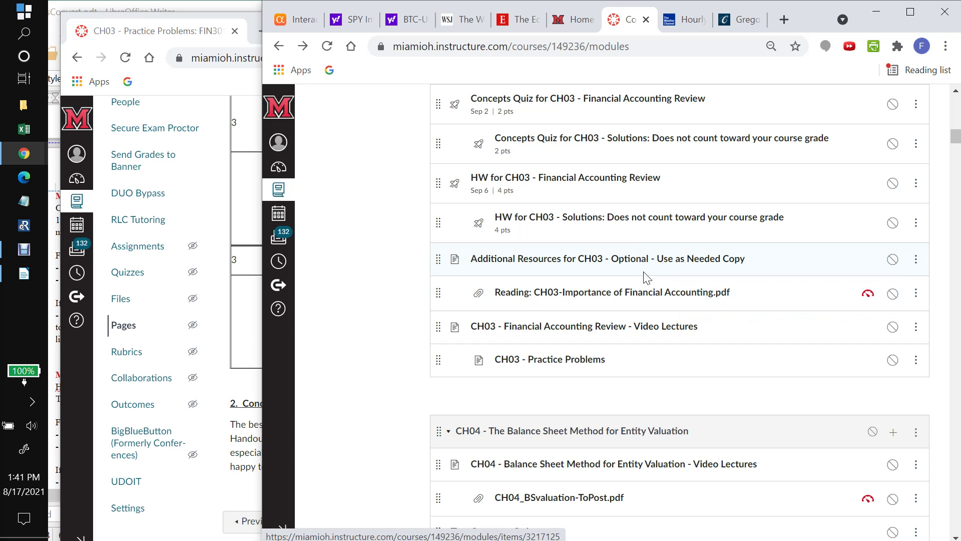
Step: Remove the Reading: CH03-Importance of Financial Accounting.pdf item from the CH03 module
{"action": "left_click", "coordinate": [915, 294]}
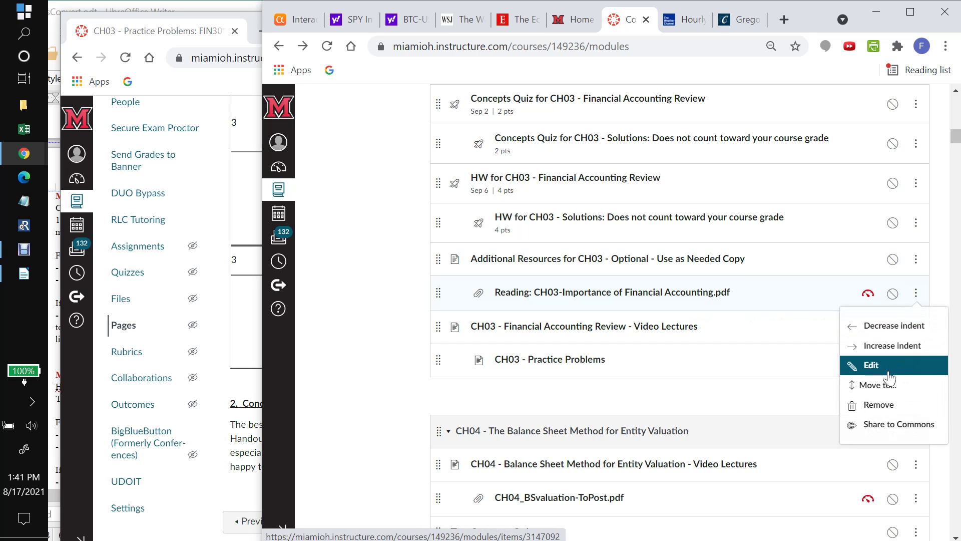
{"action": "left_click", "coordinate": [882, 412]}
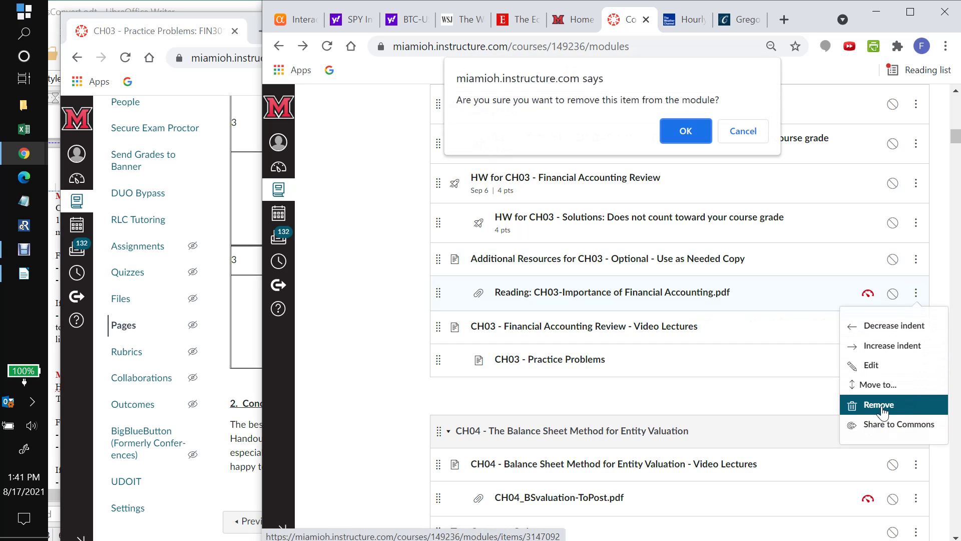
{"action": "left_click", "coordinate": [682, 129]}
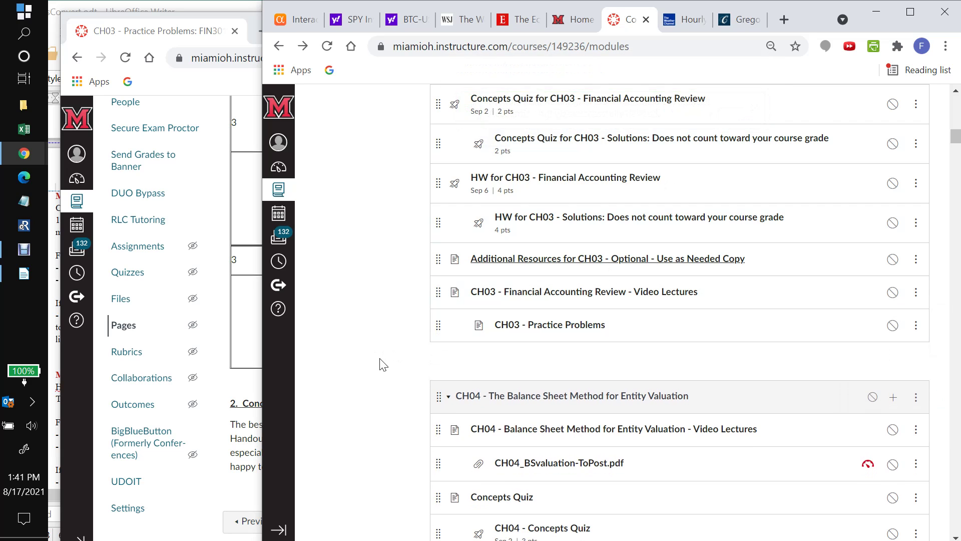
{"action": "scroll", "coordinate": [384, 360], "scroll_direction": "up", "scroll_amount": 3}
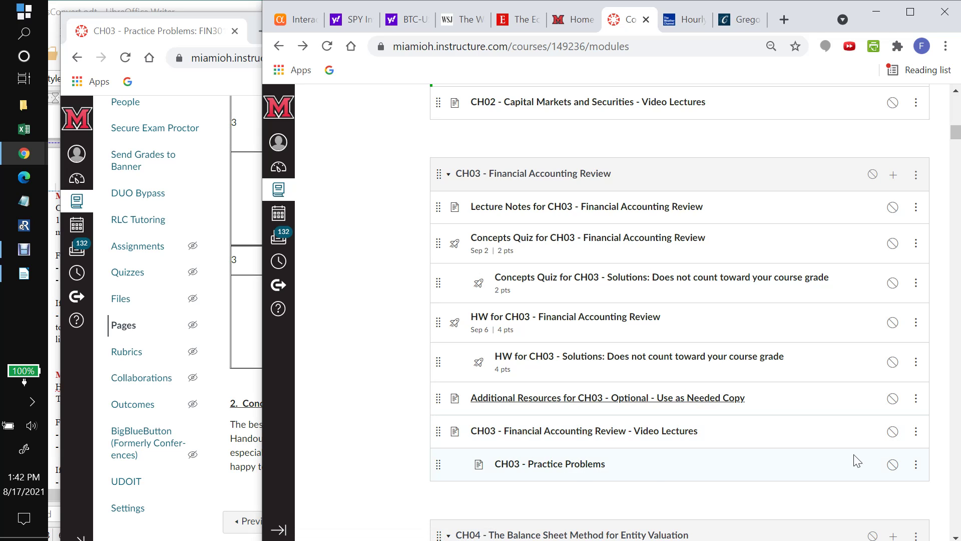
{"action": "scroll", "coordinate": [853, 463], "scroll_direction": "up", "scroll_amount": 8}
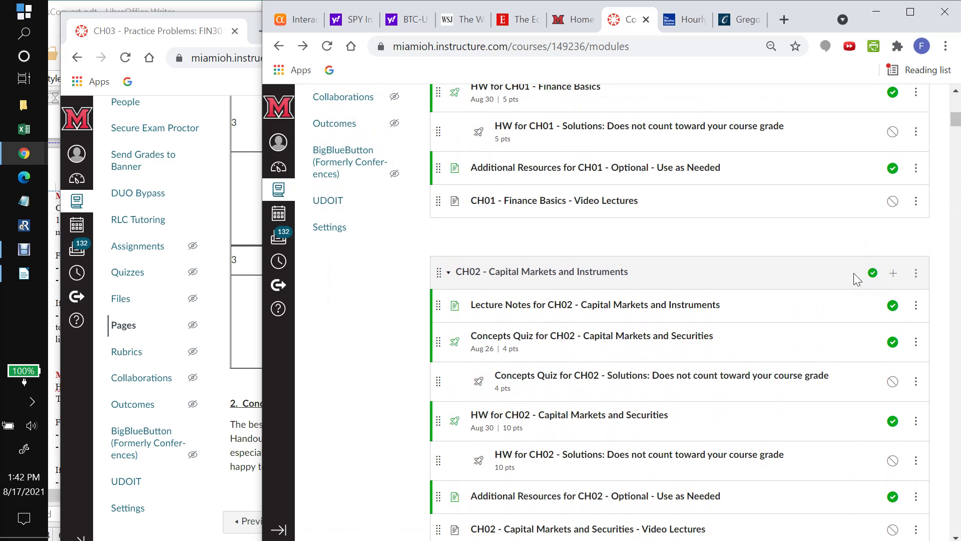
{"action": "scroll", "coordinate": [854, 273], "scroll_direction": "down", "scroll_amount": 3}
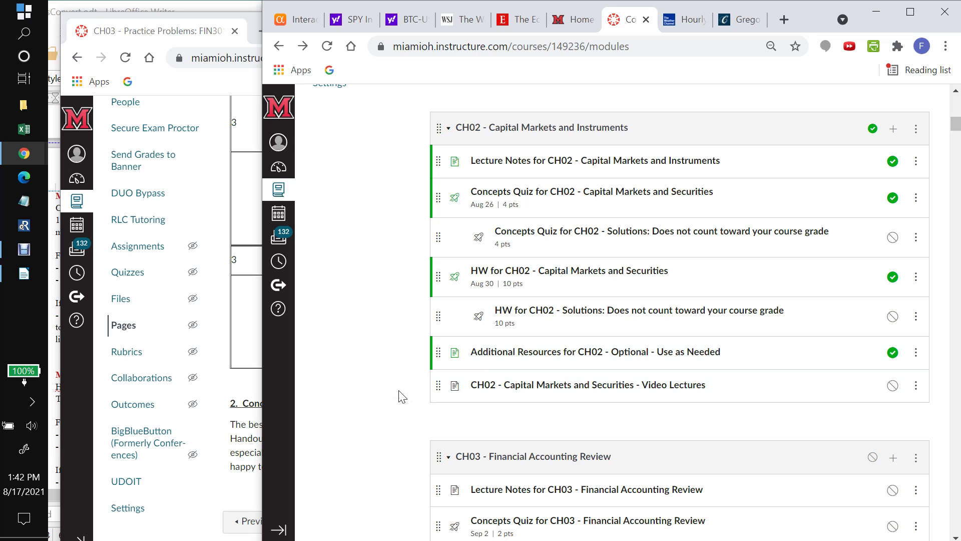
{"action": "scroll", "coordinate": [394, 398], "scroll_direction": "down", "scroll_amount": 6}
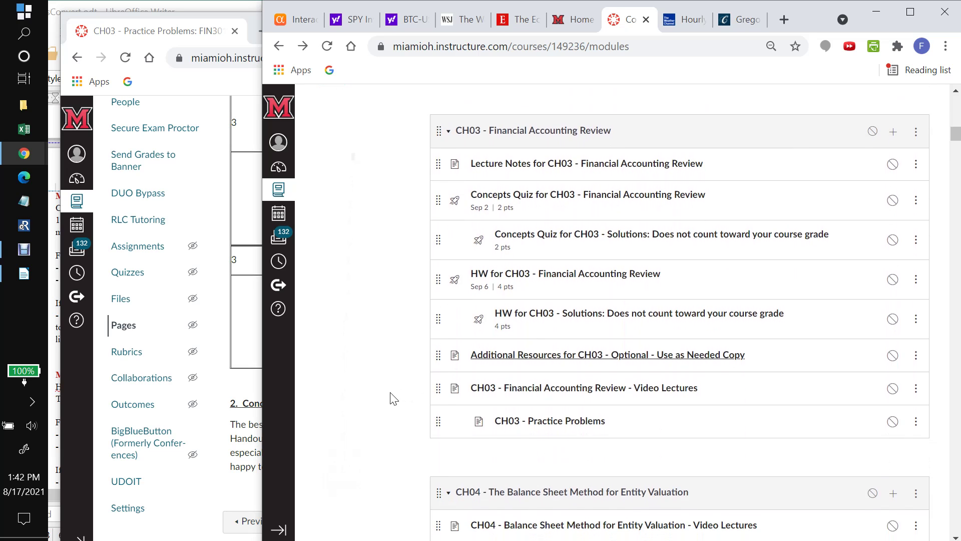